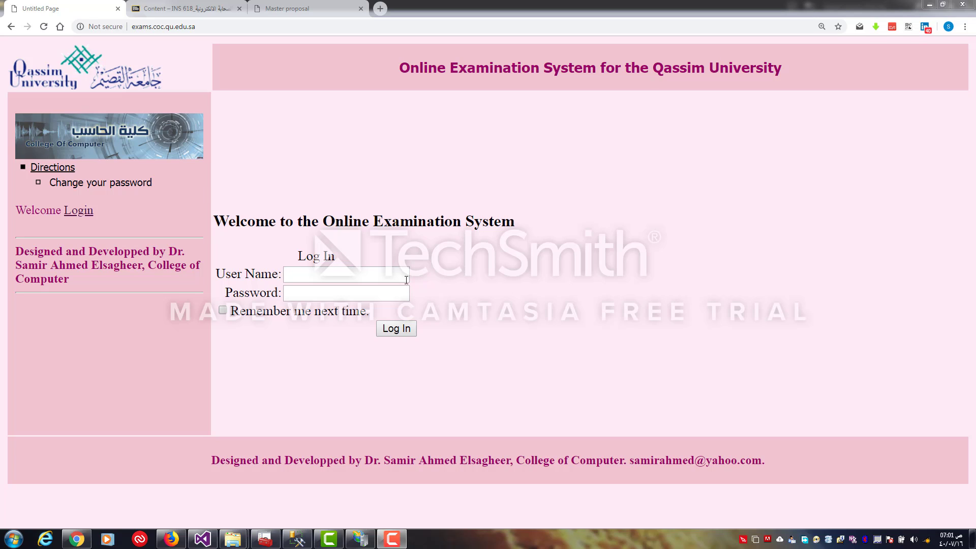
Enter the user name coc and the account password, and submit the login form
left_click(362, 268)
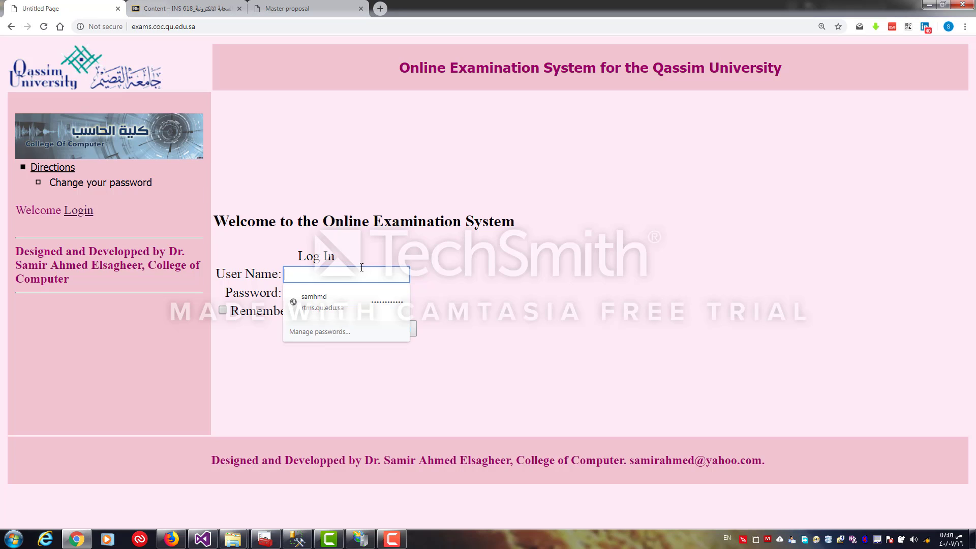
type("coc")
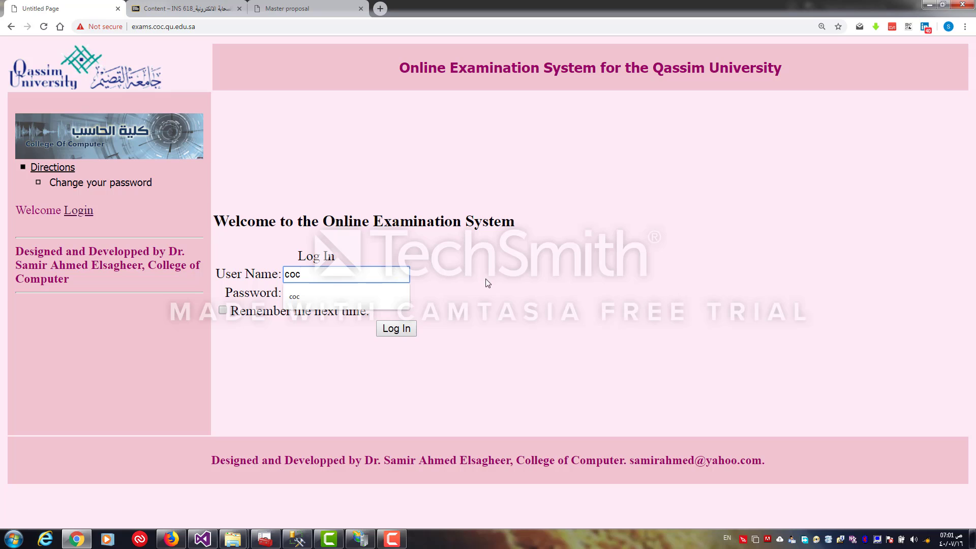
left_click(486, 280)
left_click(332, 294)
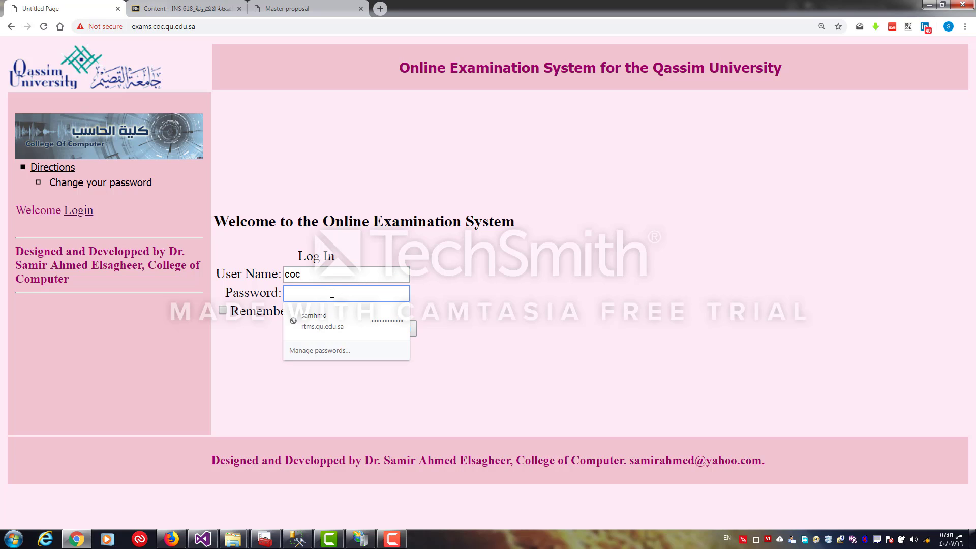
type("•••••••••")
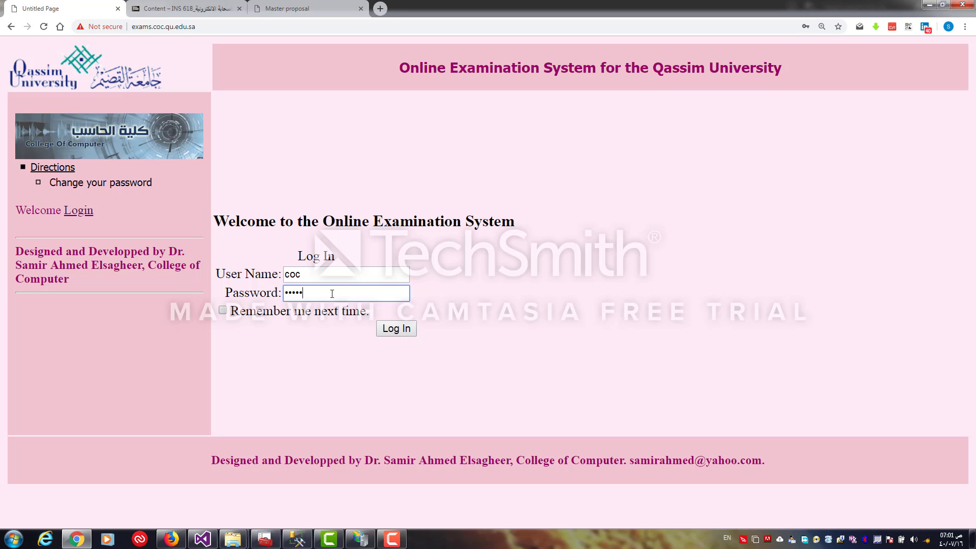
key("Return")
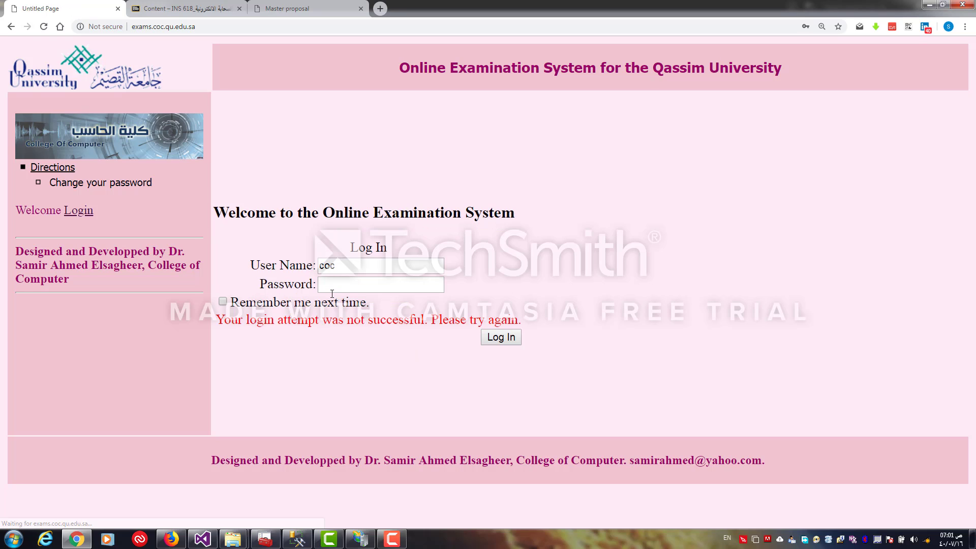
Re-enter the account password, log in, and decline saving the password in the browser
left_click(334, 288)
type("••••••••")
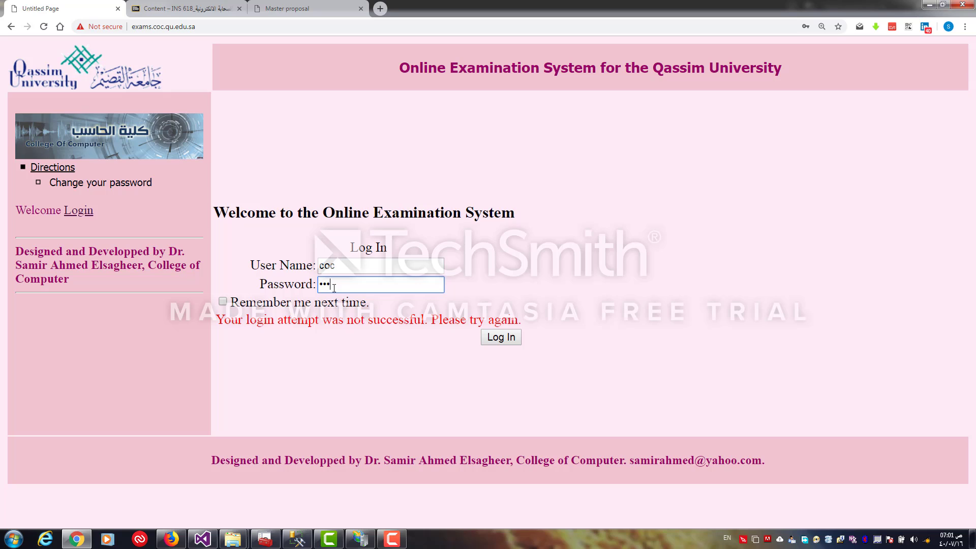
type("••")
key("Return")
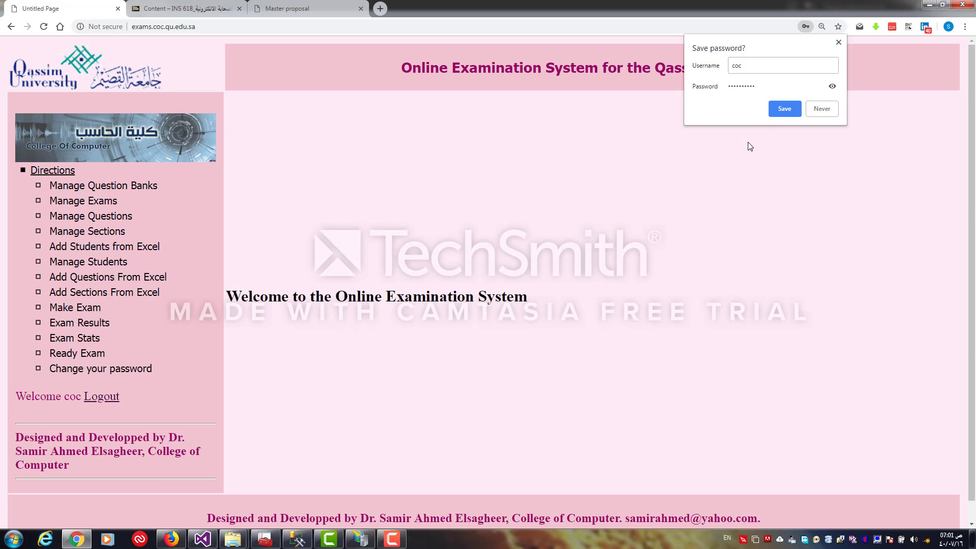
left_click(816, 110)
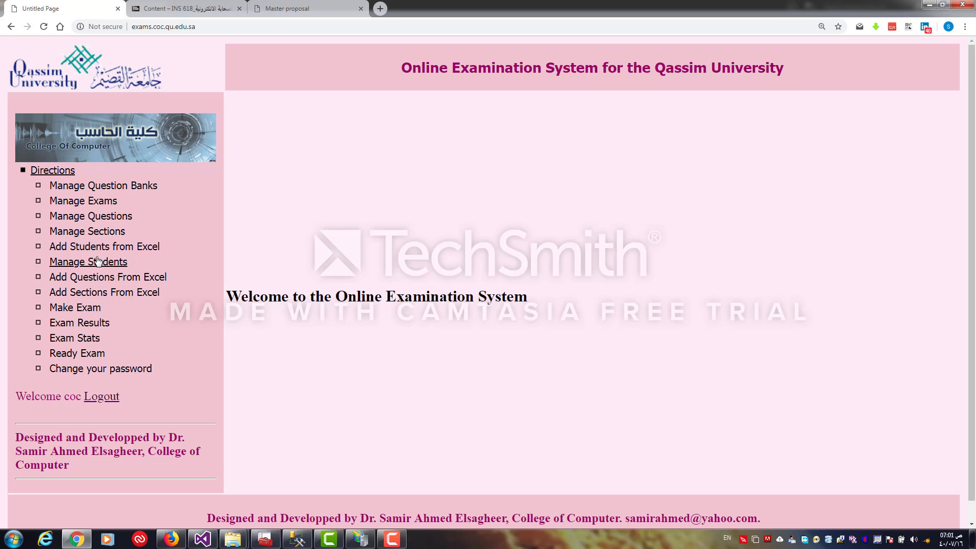
Open question bank management and enter the new question bank title new Qb
left_click(100, 187)
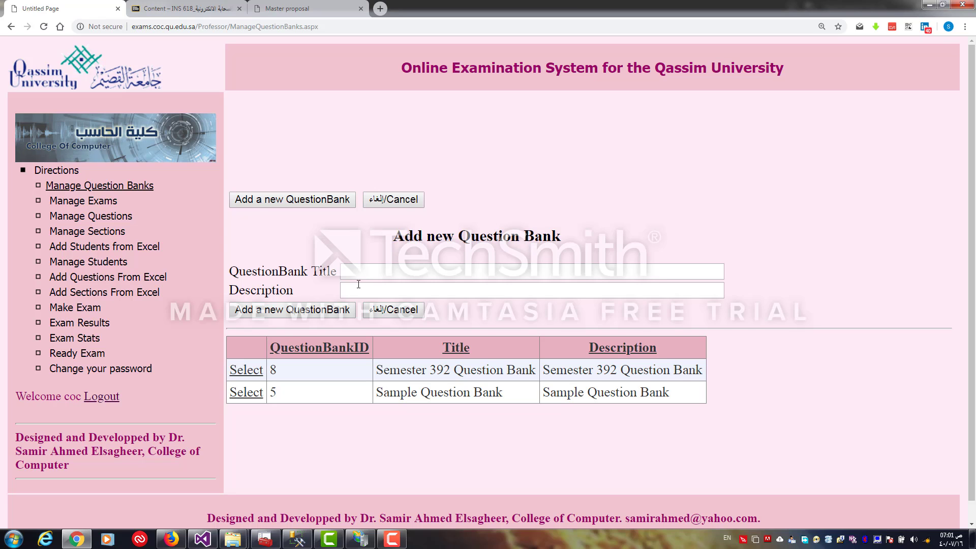
left_click(354, 272)
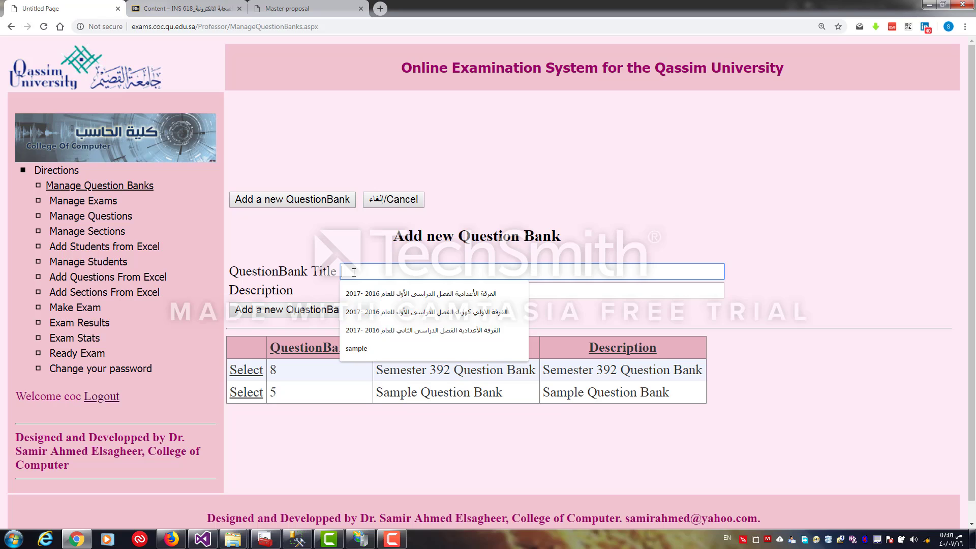
type("new ")
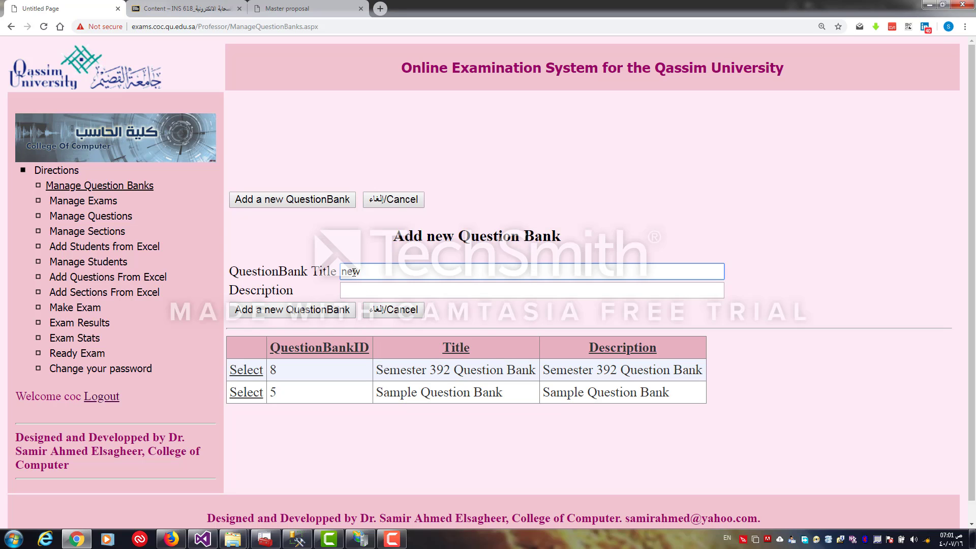
type("E")
key("BackSpace")
type("Qb")
key("ctrl+a")
key("ctrl+c")
Fill in the description as new Qb gsghsj and add the new question bank
left_click(344, 288)
key("ctrl+v")
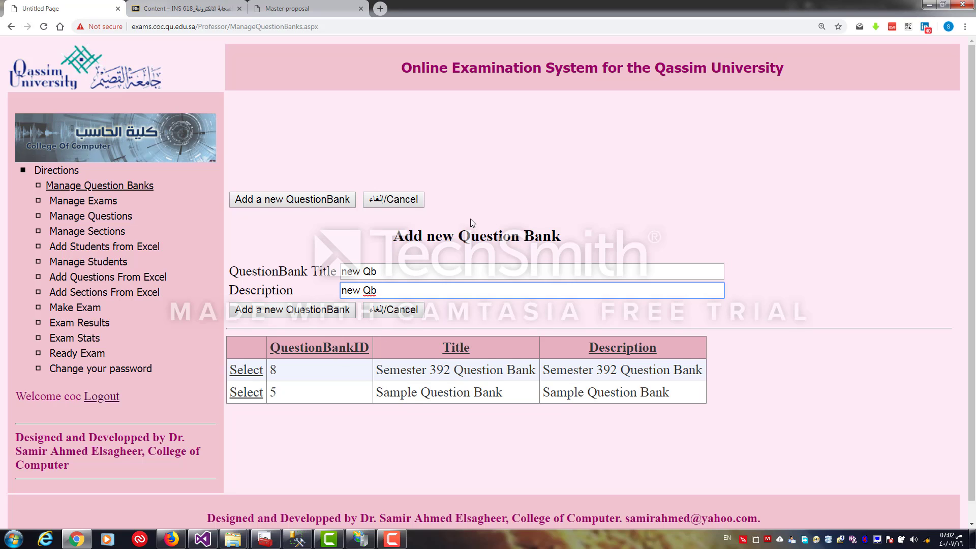
type("gsghsj")
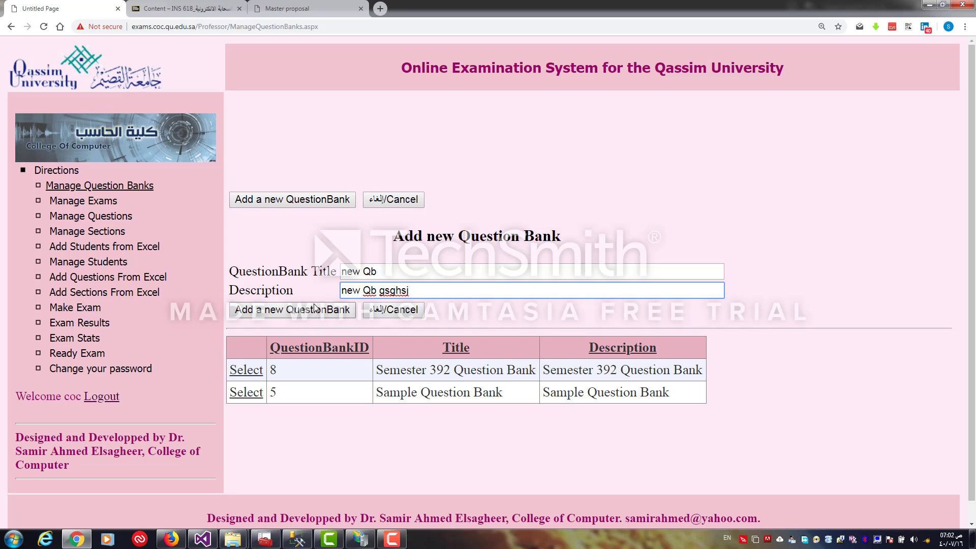
left_click(314, 311)
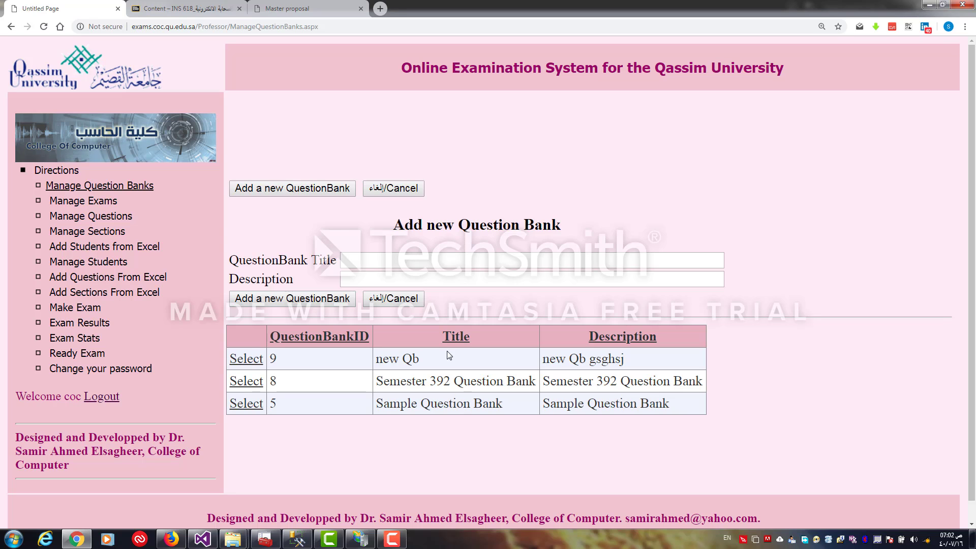
Open exam management and enter the new exam title exam 1 with description hshshj
left_click(100, 203)
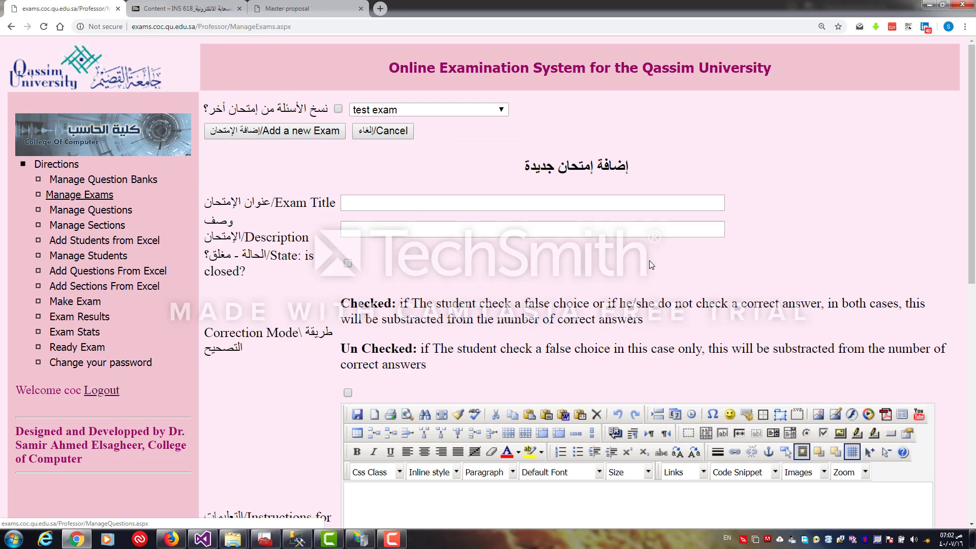
scroll(974, 157, "down", 10)
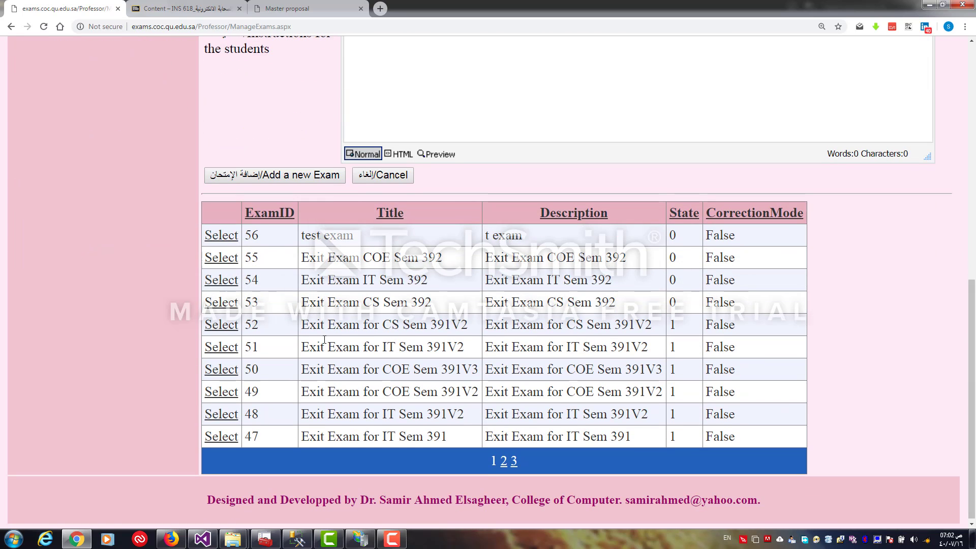
left_click_drag(304, 347, 464, 344)
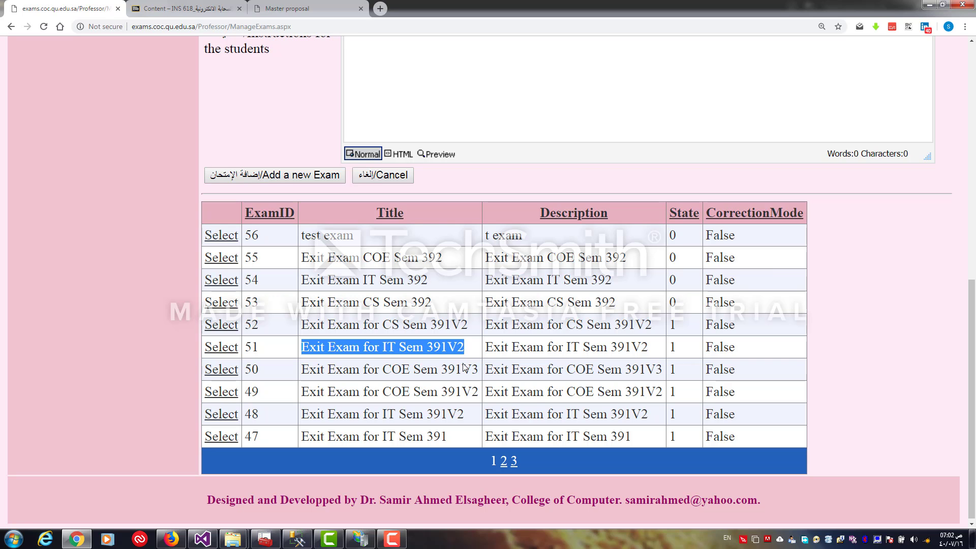
left_click_drag(970, 380, 917, 196)
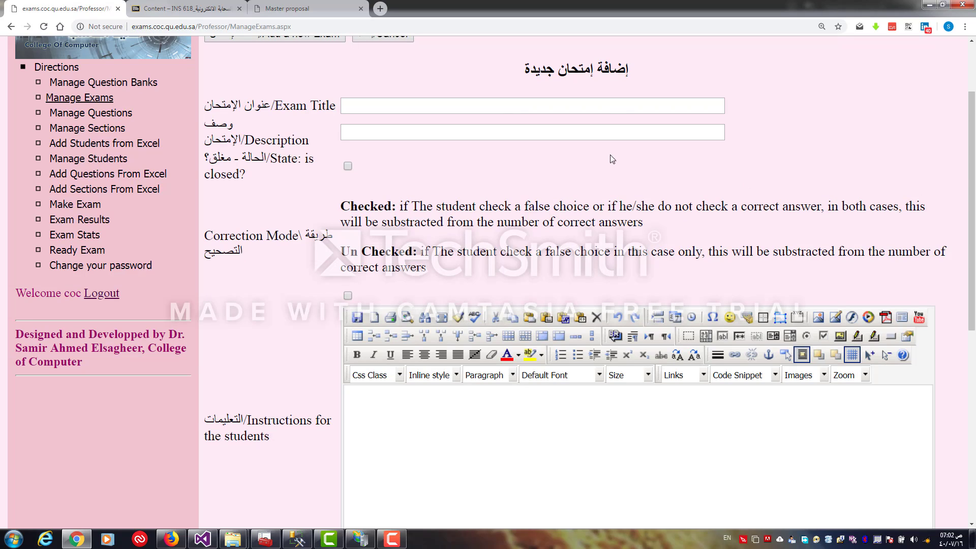
left_click(514, 107)
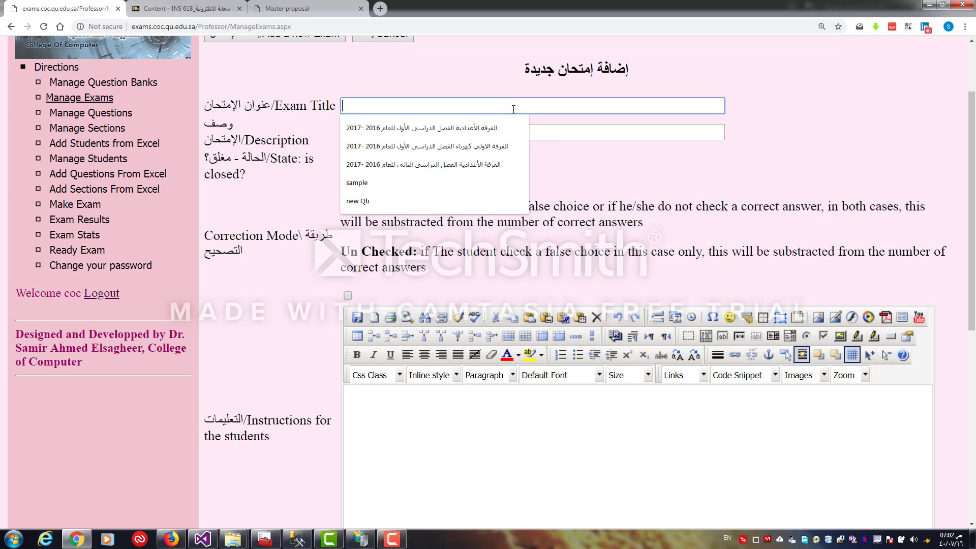
type("e")
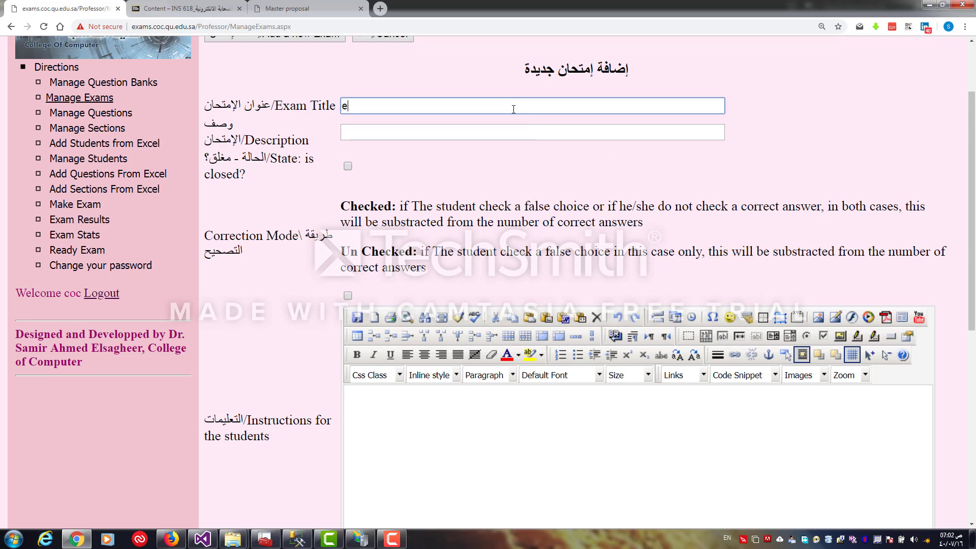
type("xam 1")
key("ctrl+a")
left_click(428, 131)
type("hshshj")
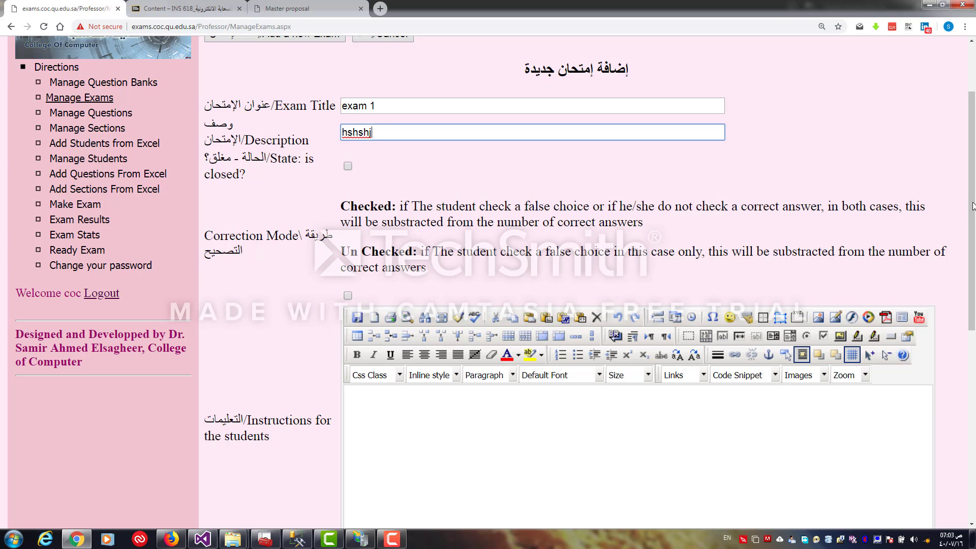
Enter the student instructions onshgsgh and add the new exam
left_click_drag(973, 187, 973, 206)
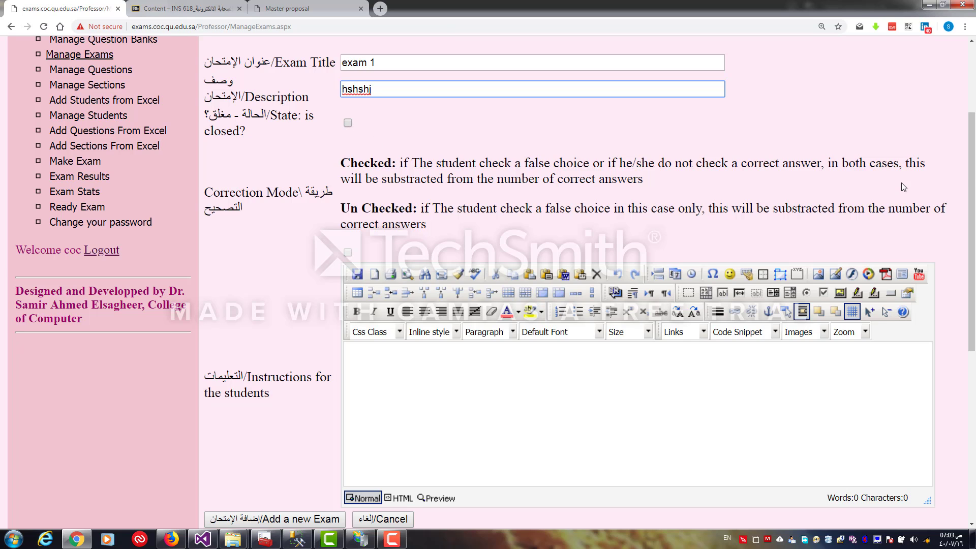
left_click_drag(971, 178, 974, 223)
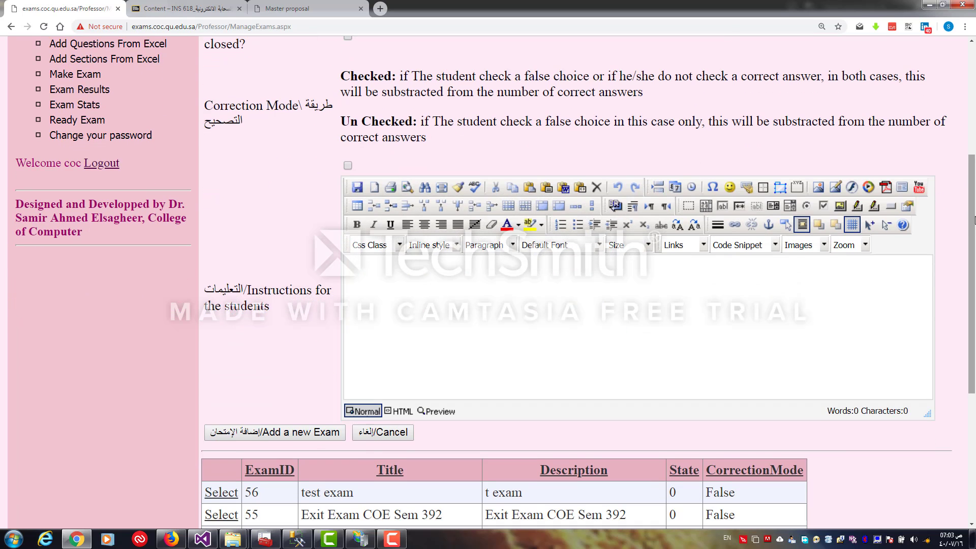
left_click(570, 265)
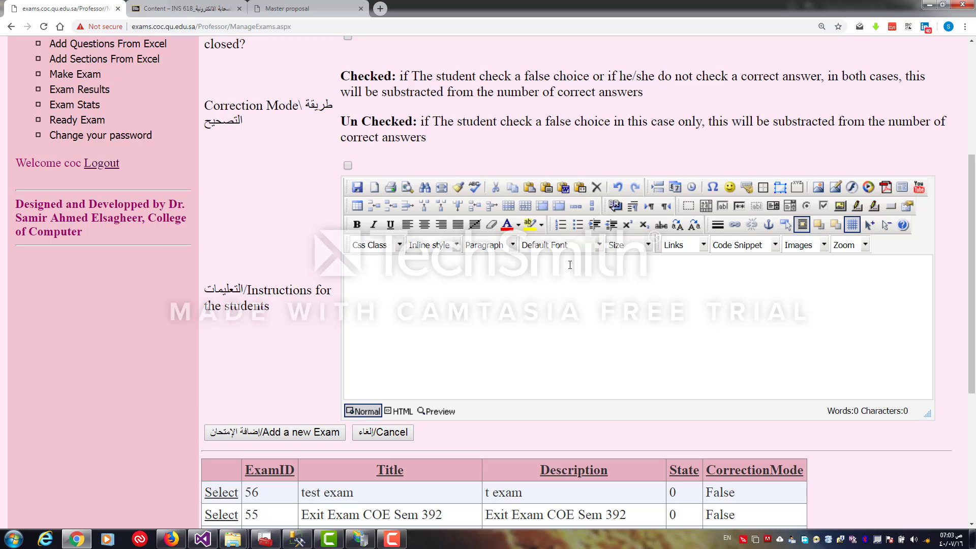
type("onshgsgh")
left_click(272, 432)
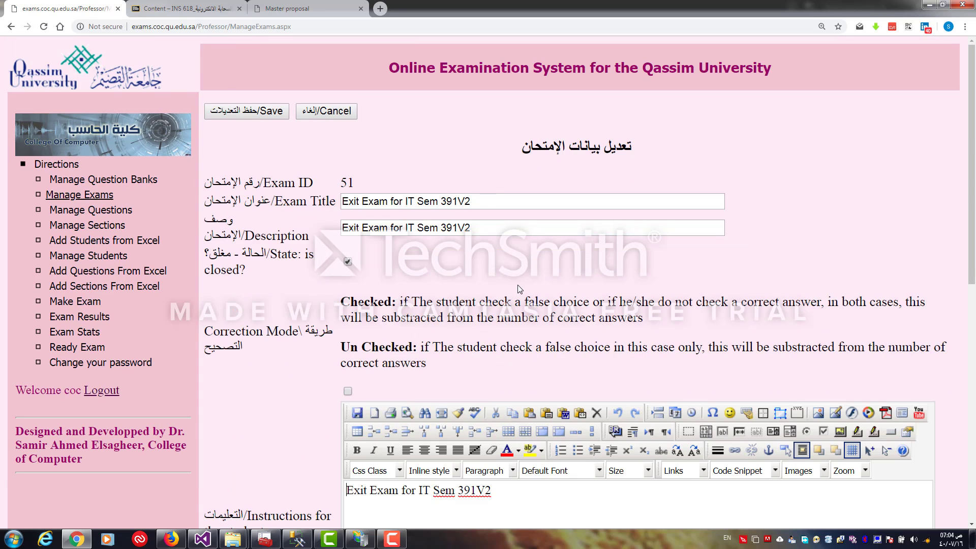
Open question management and browse the questions in Sample Question Bank
left_click(103, 216)
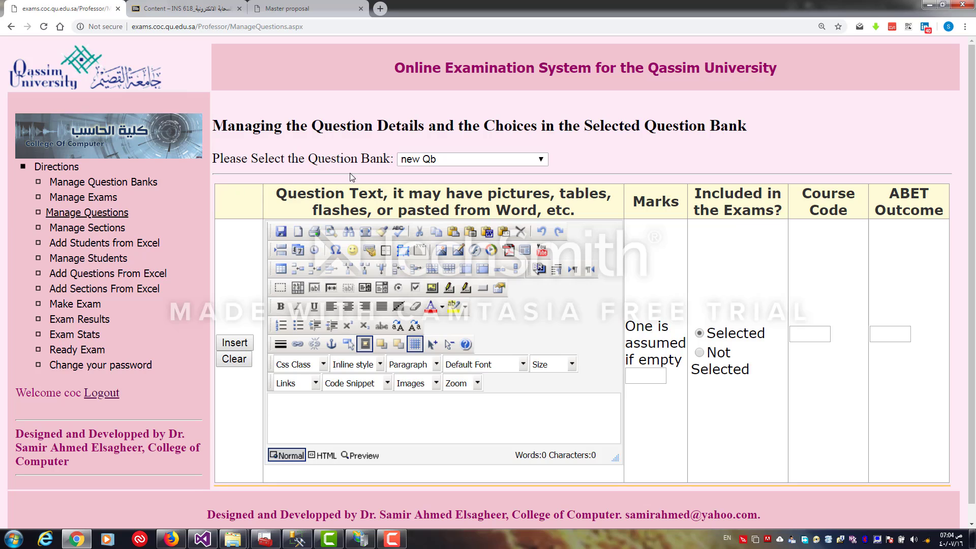
left_click(431, 162)
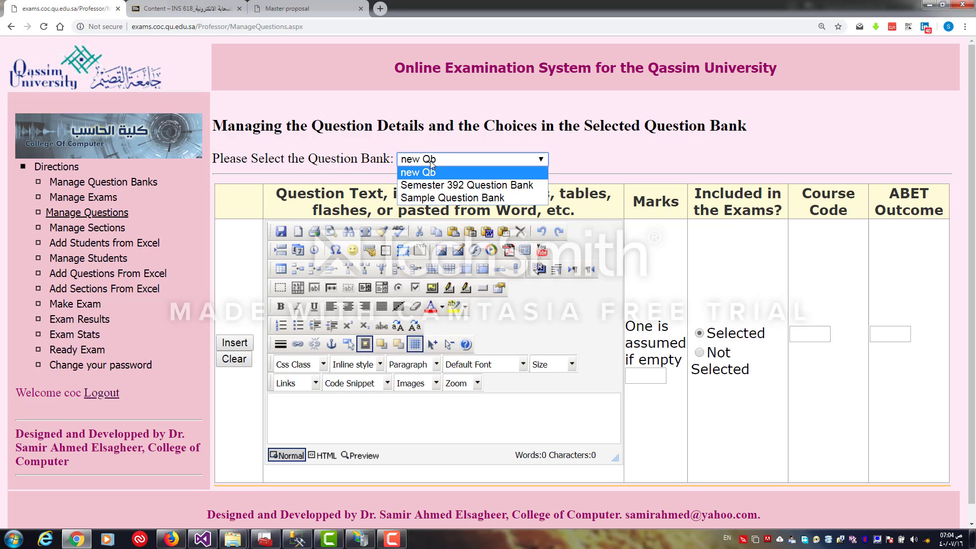
left_click(454, 198)
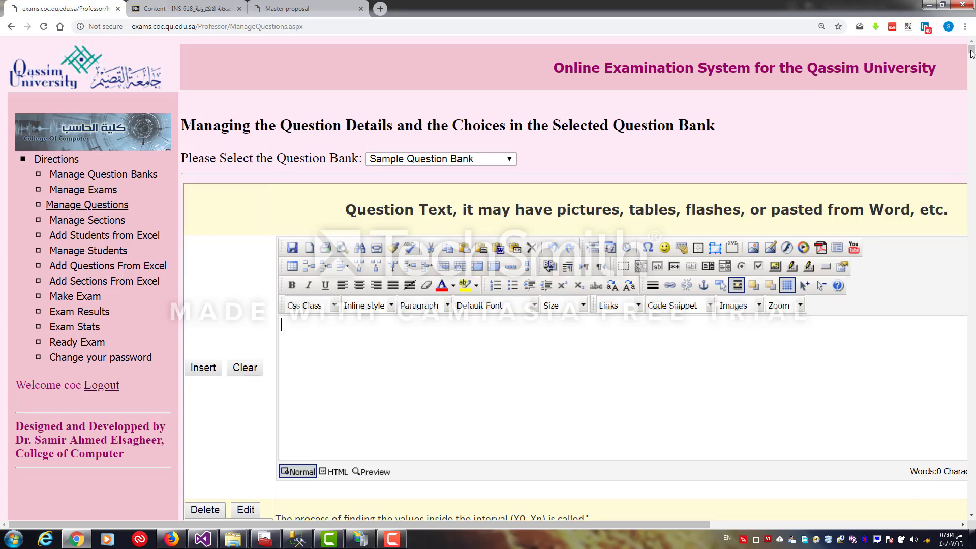
mouse_move(972, 51)
left_mouse_down()
mouse_move(964, 508)
mouse_move(959, 407)
mouse_move(902, 46)
mouse_move(908, 135)
mouse_move(894, 274)
mouse_move(960, 293)
mouse_move(965, 360)
mouse_move(974, 43)
left_mouse_up()
scroll(975, 145, "down", 8)
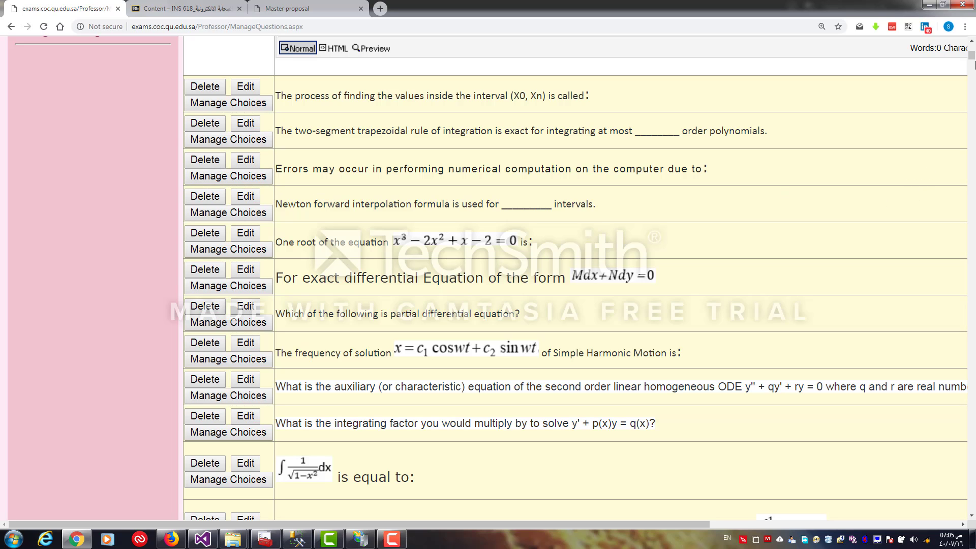
left_click_drag(972, 59, 972, 51)
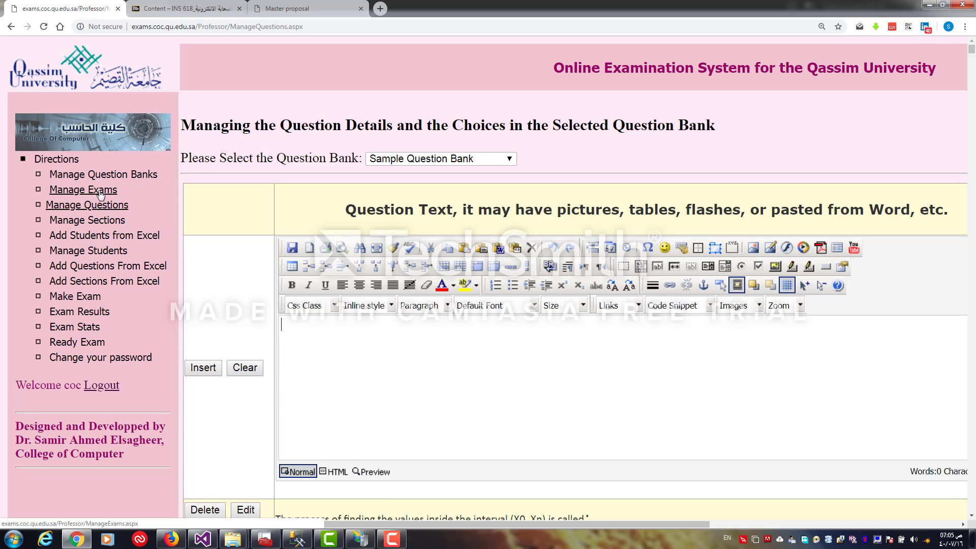
Switch to the new Qb question bank and enter the question text hhgjqkljqkjlqjkq
left_click(407, 160)
left_click(405, 173)
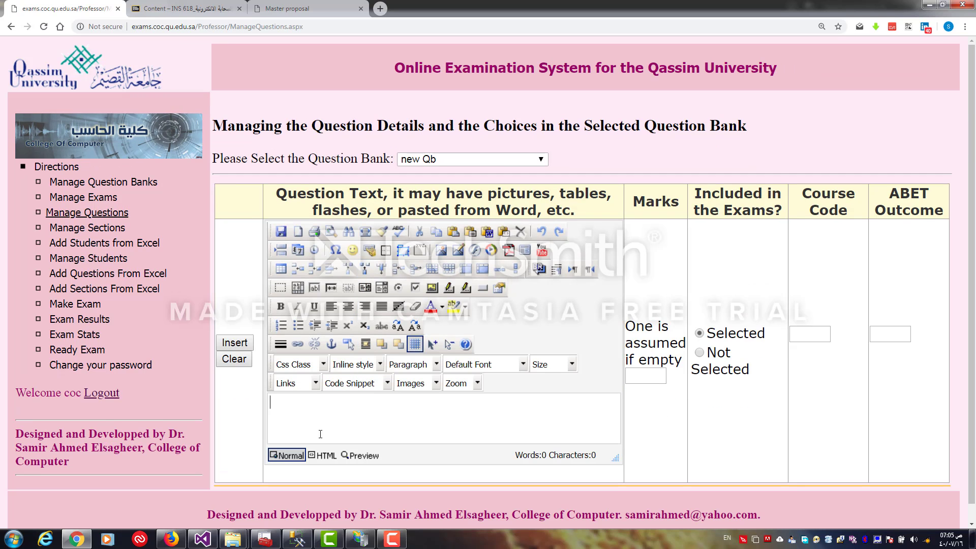
left_click(383, 409)
type("hhgjqkljqkjlqjkq")
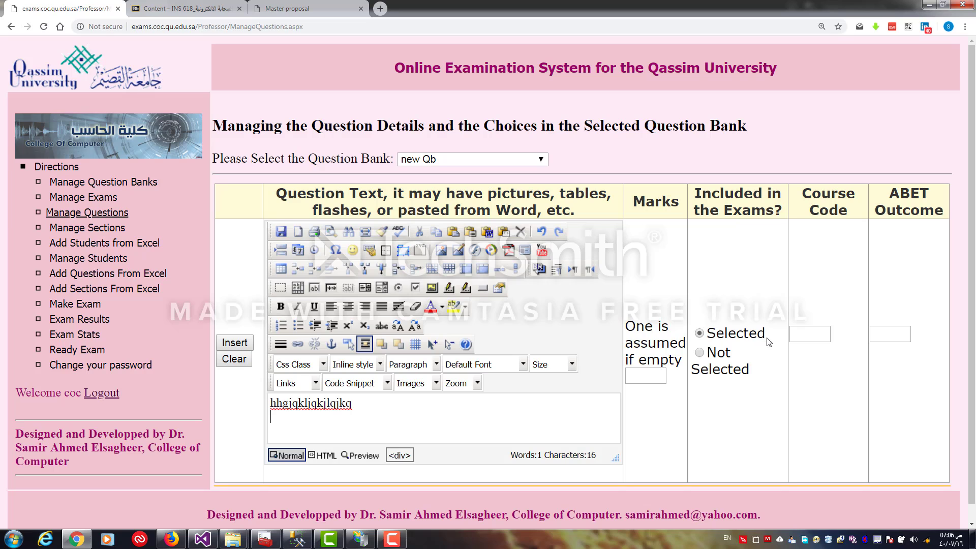
Set the question's course code to COE345 in capitals
left_click(807, 334)
type("coe345")
left_click(890, 338)
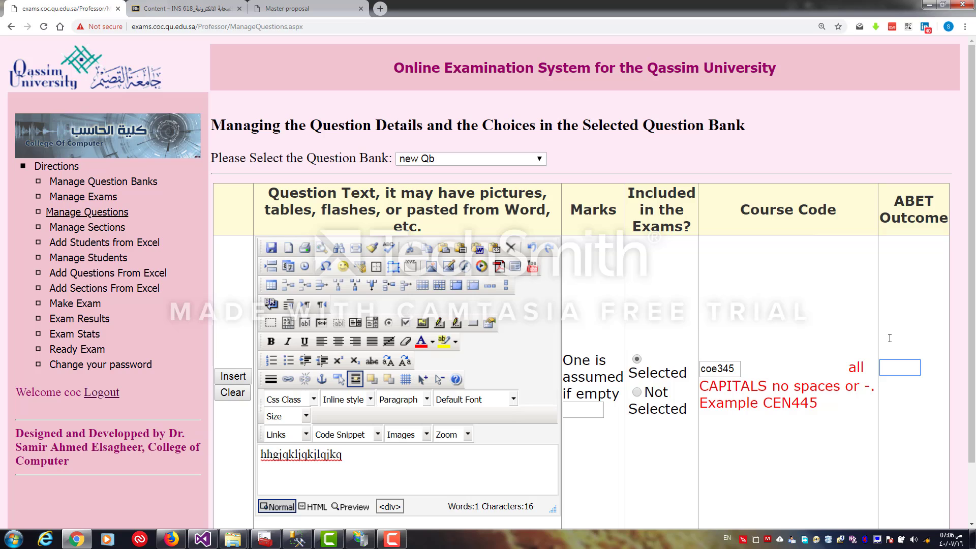
left_click_drag(717, 369, 694, 372)
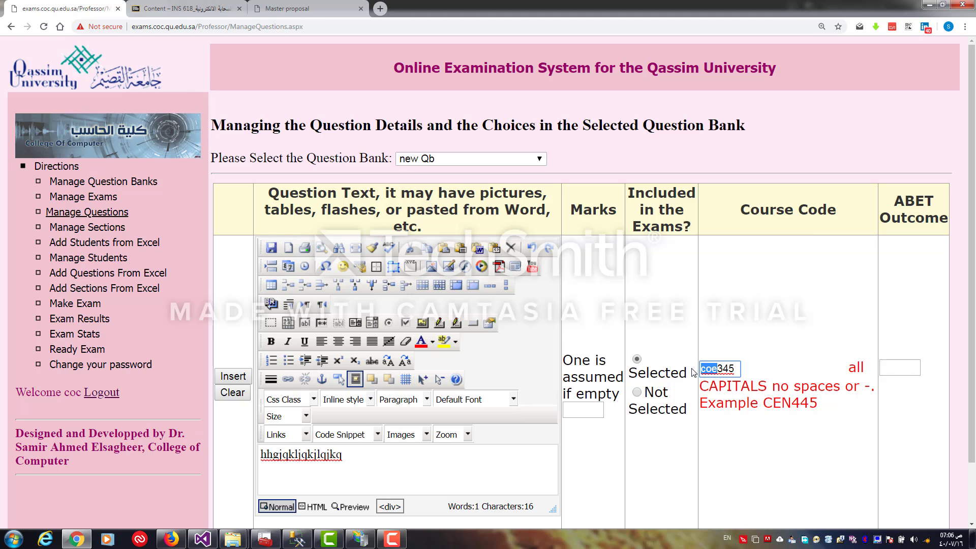
type("COE")
left_click(892, 367)
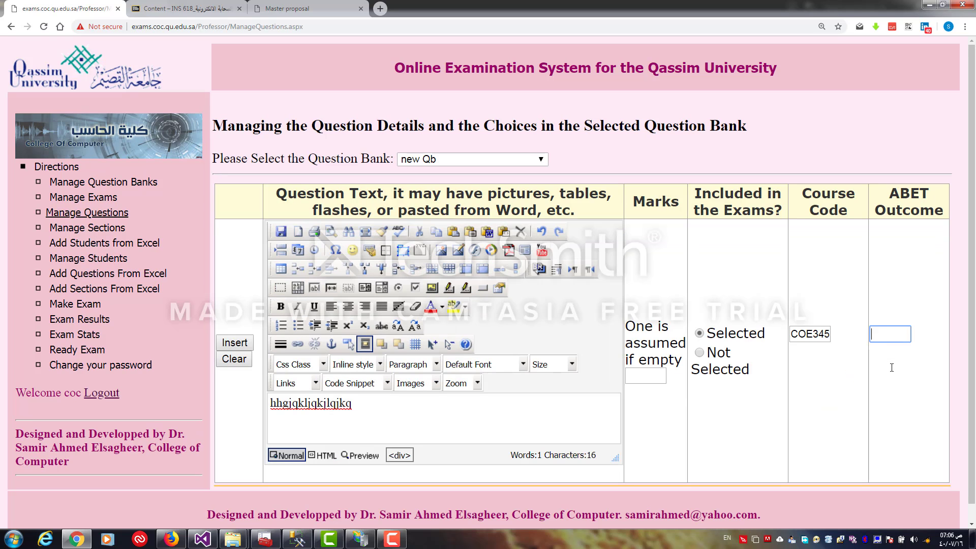
Set the ABET outcome to k and insert the question into the new Qb bank
left_click(888, 332)
type("k")
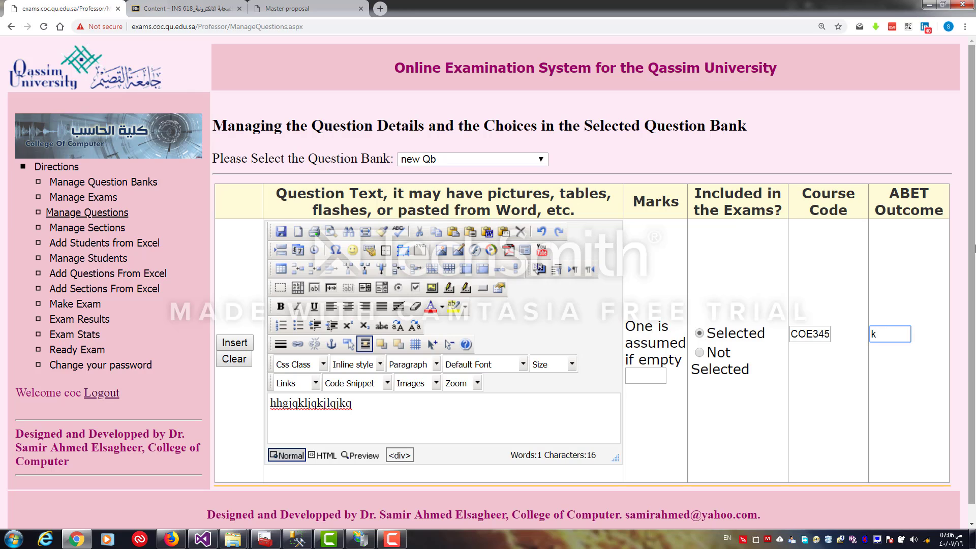
scroll(971, 300, "down", 1)
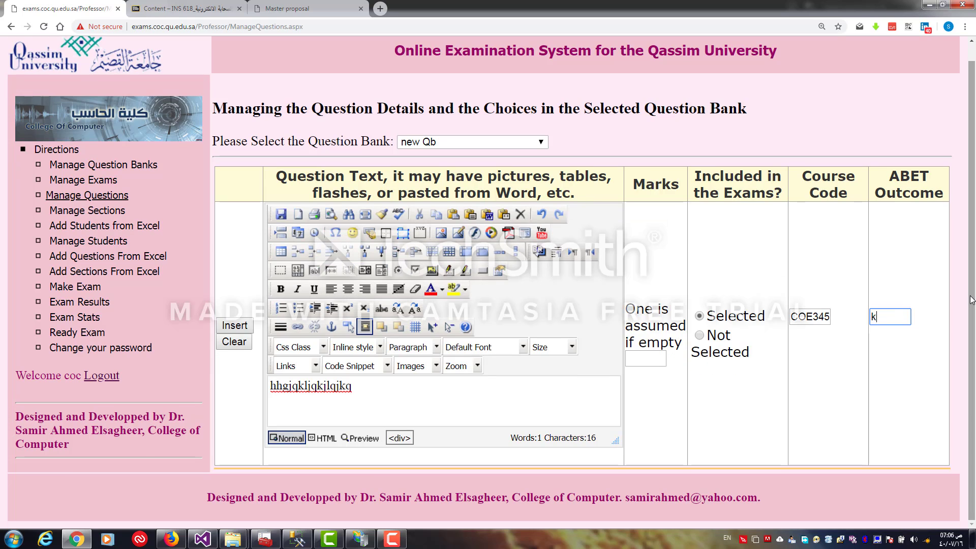
left_click(244, 328)
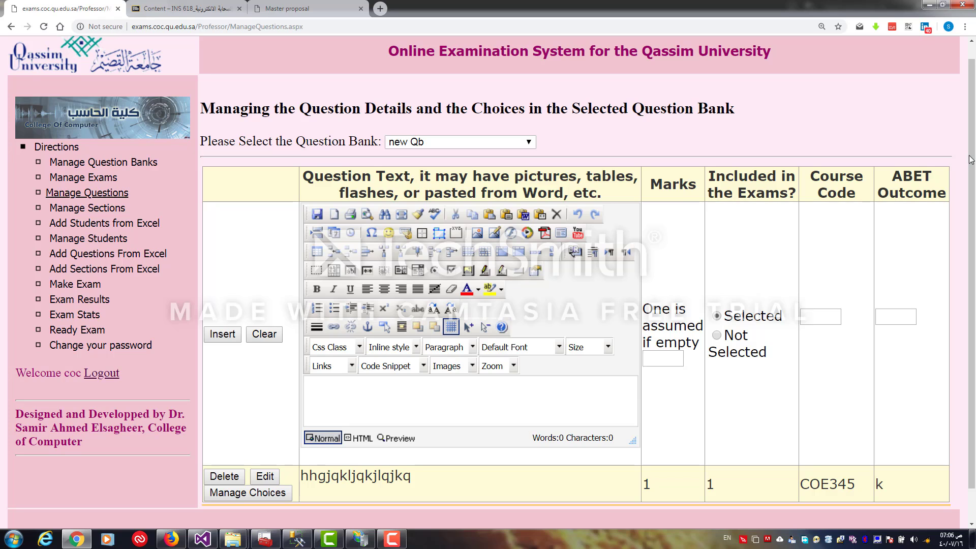
Open the new question's choices and insert the choice ghshghgaal marked as correct
scroll(970, 160, "down", 1)
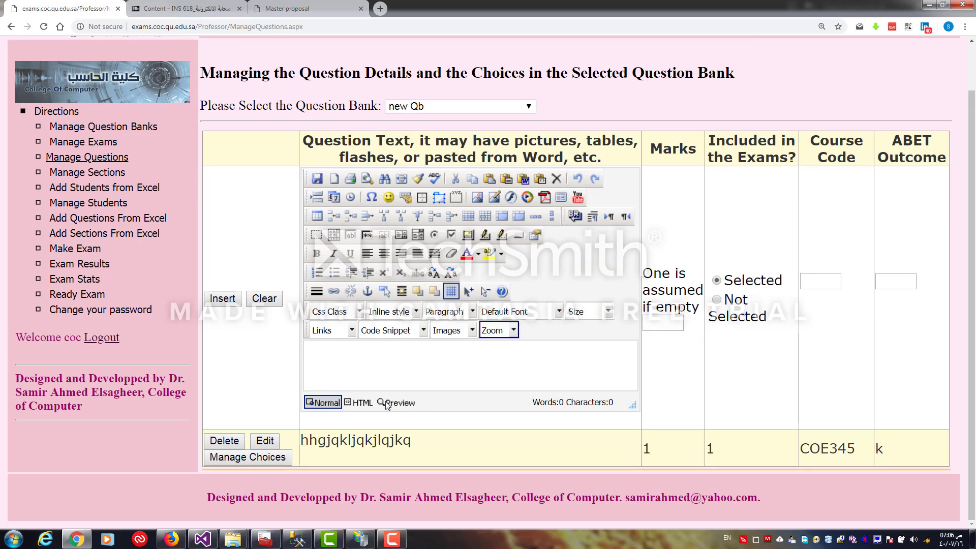
left_click(257, 458)
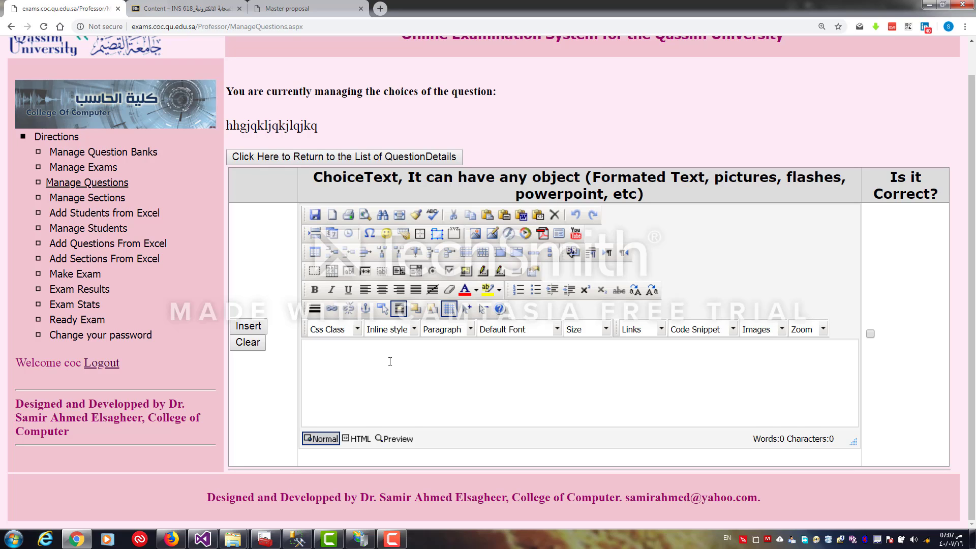
type("ghshghgaal")
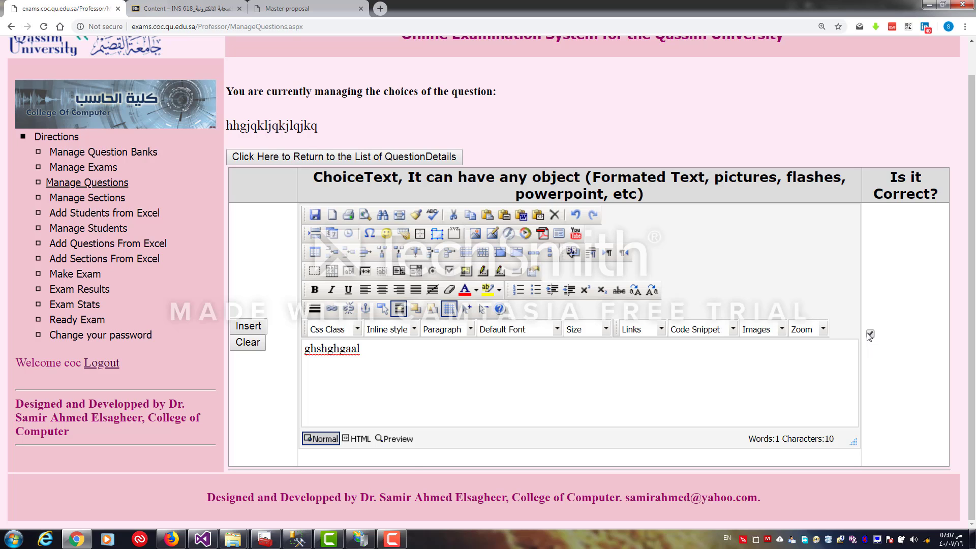
left_click(236, 322)
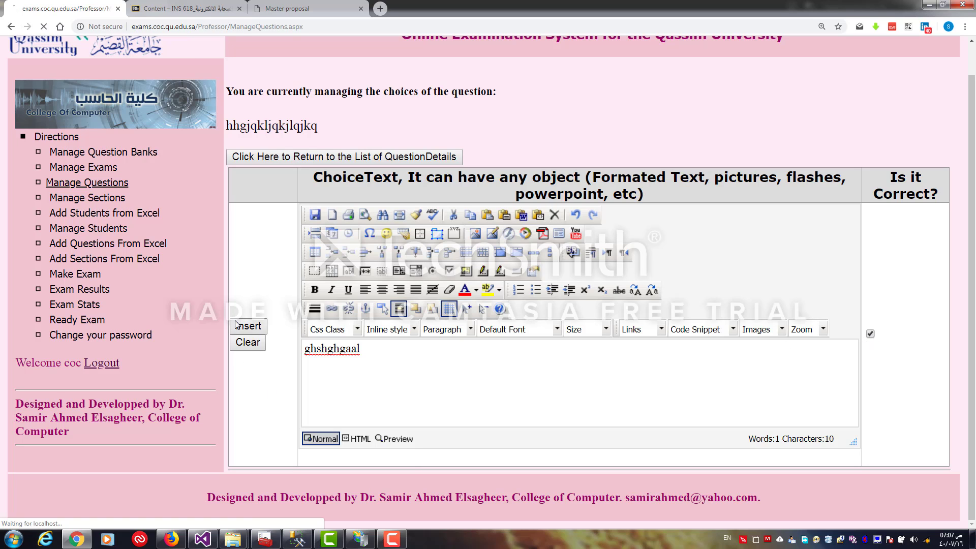
Insert the choices shgghsghs and hjsghsjhjs as incorrect answers
type("shgghsghs")
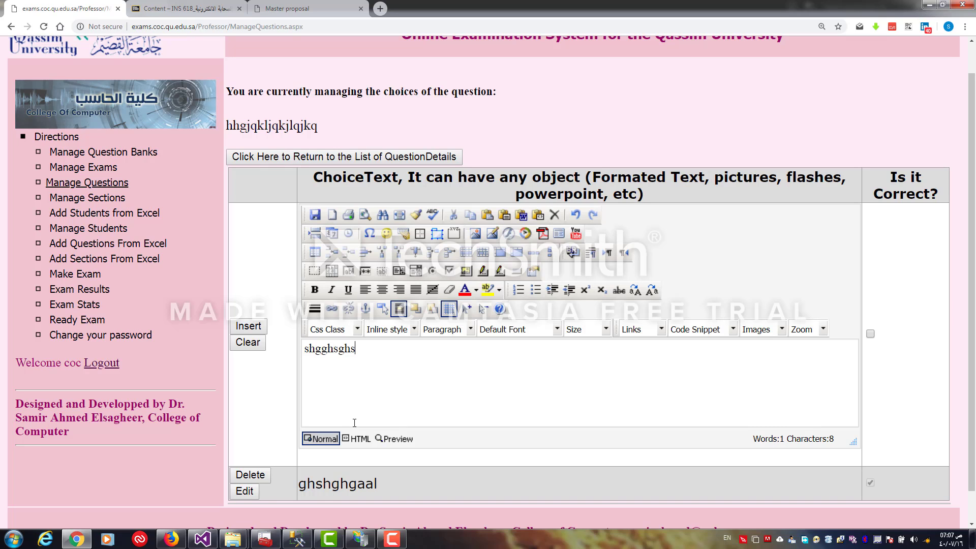
left_click(872, 334)
left_click(246, 326)
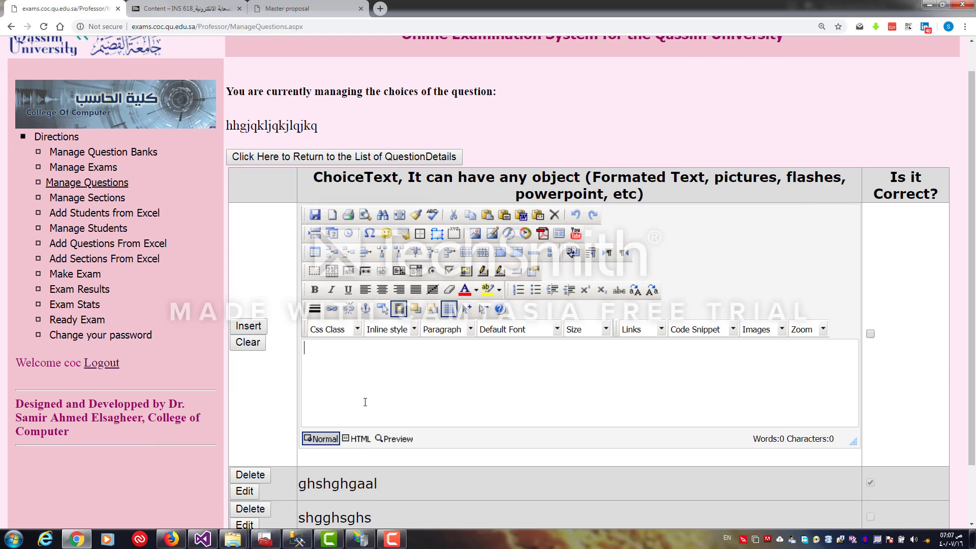
type("hjsghsjhjs")
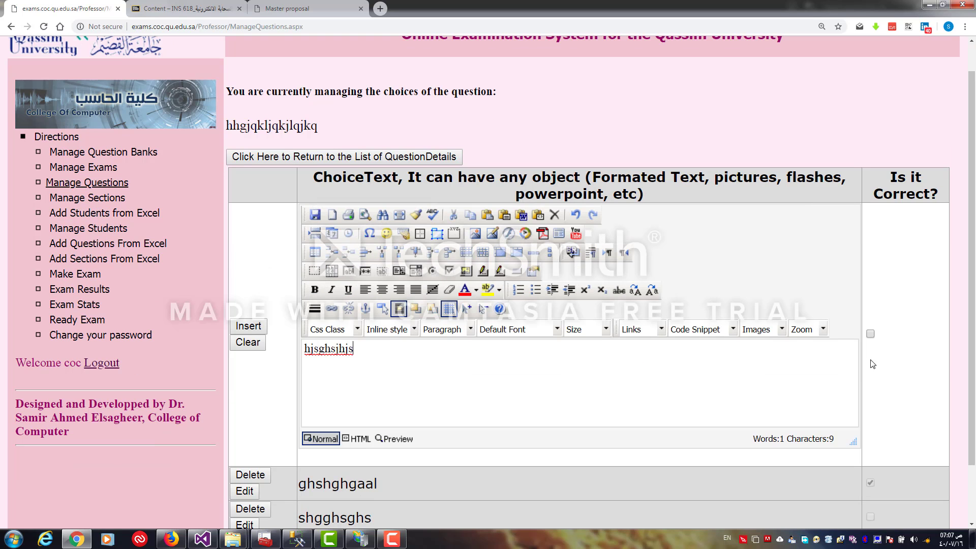
left_click(248, 328)
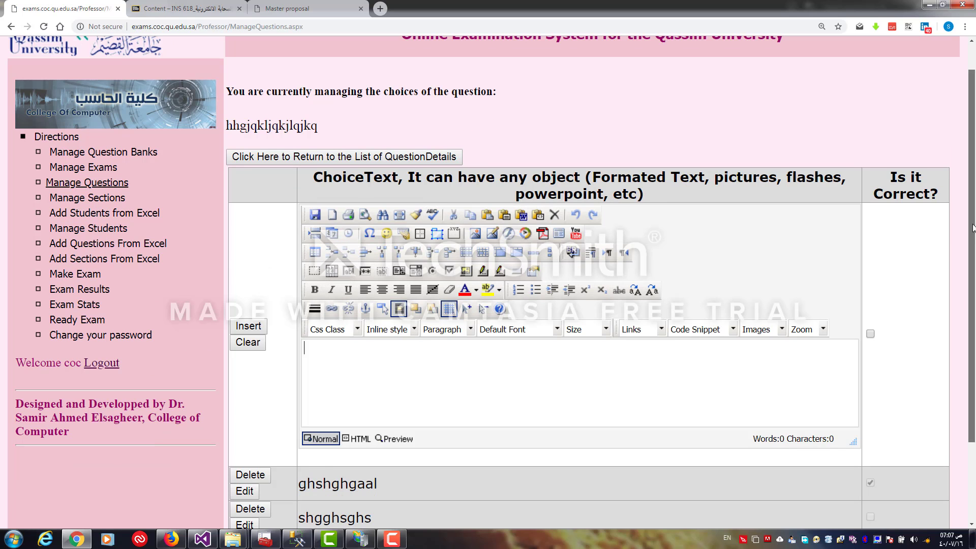
Insert the choice hgshgshgshg marked as correct
scroll(962, 283, "down", 2)
left_click(626, 300)
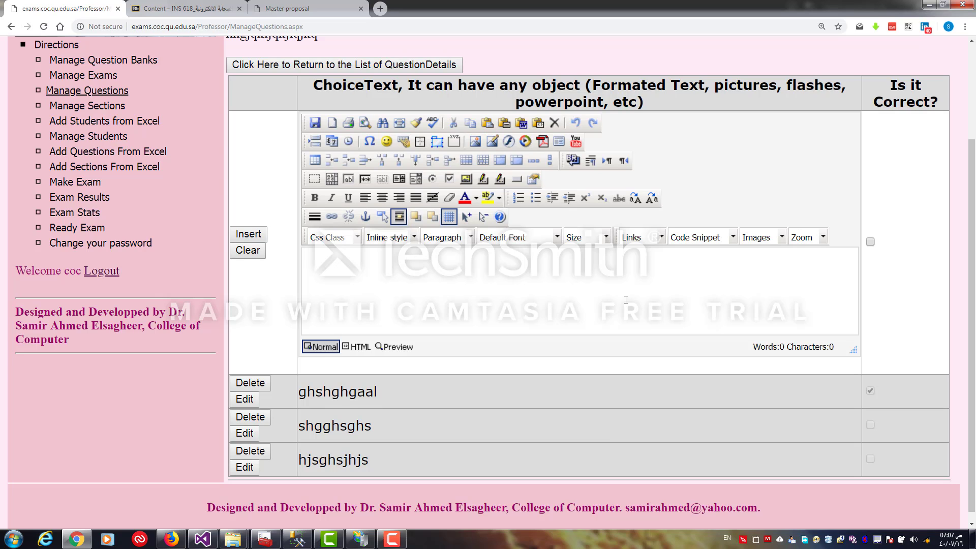
type("hgshgshgshg")
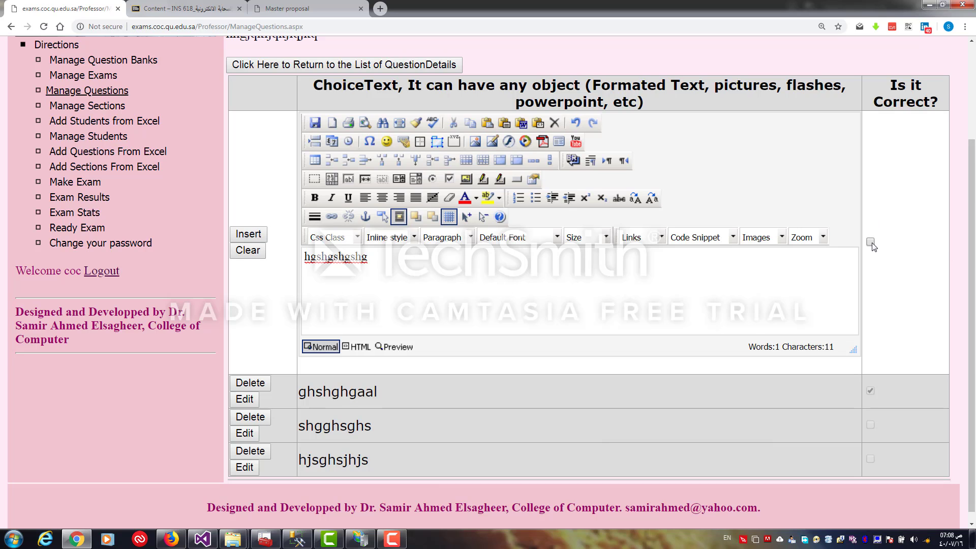
left_click(249, 234)
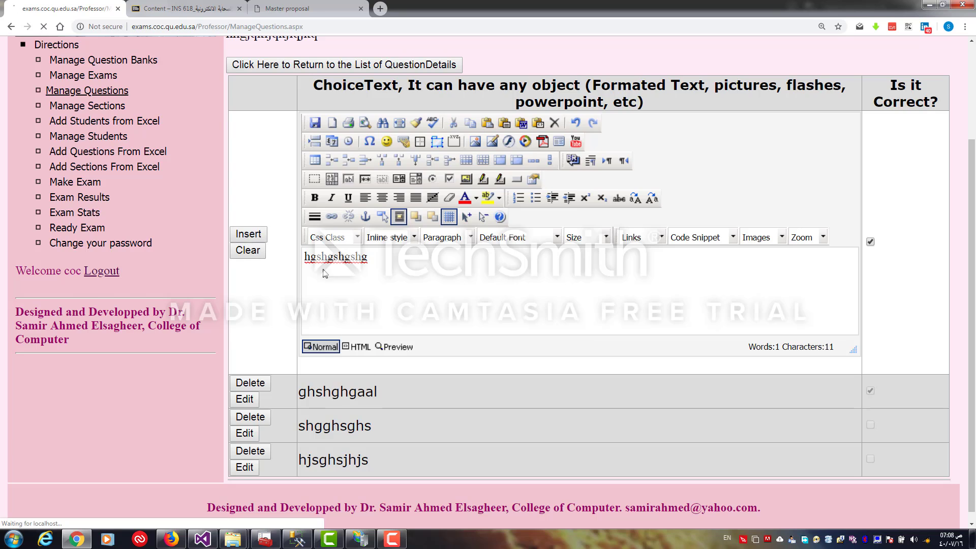
Return from the choices to the list of question details
left_click_drag(971, 255, 971, 295)
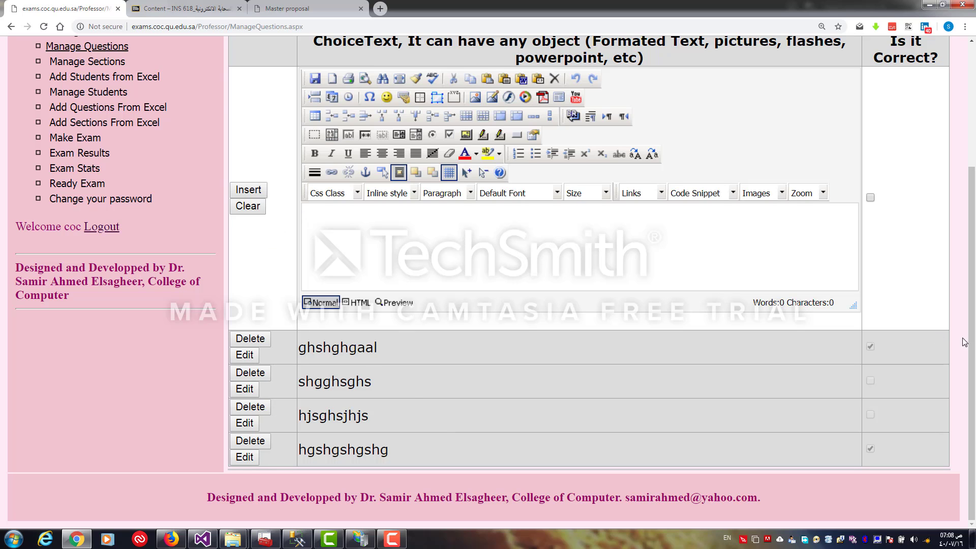
left_click_drag(972, 341, 975, 263)
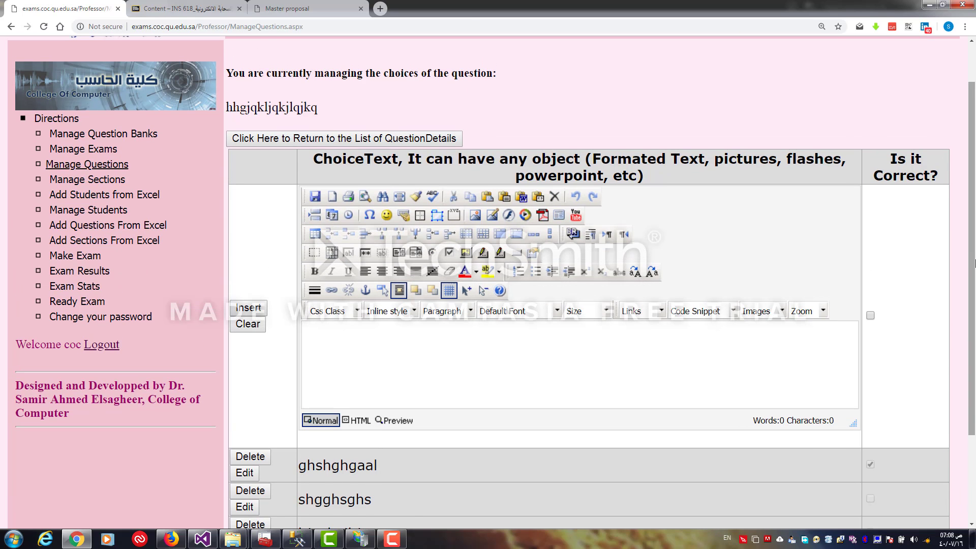
left_click(409, 139)
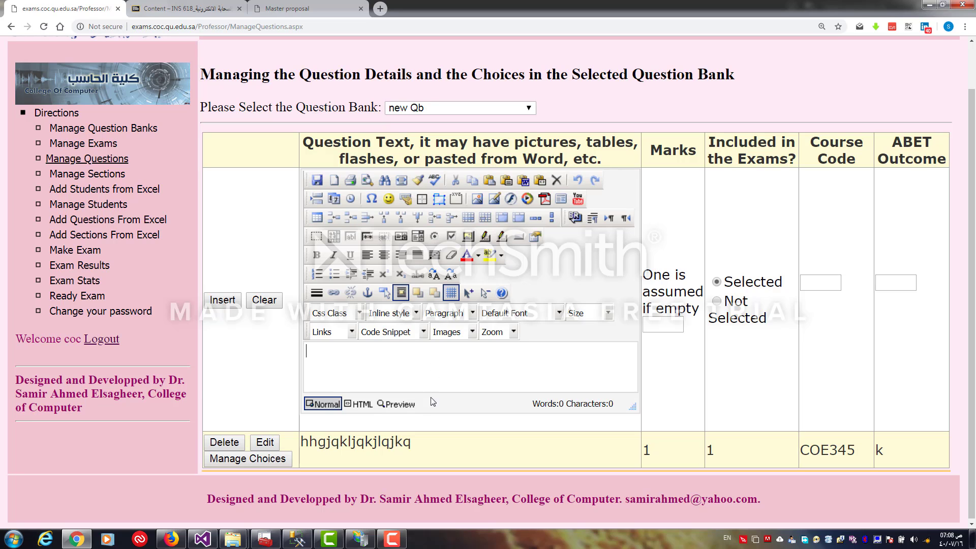
Open Add Questions From Excel for the new Qb bank and download the sample question bank file
left_click(106, 222)
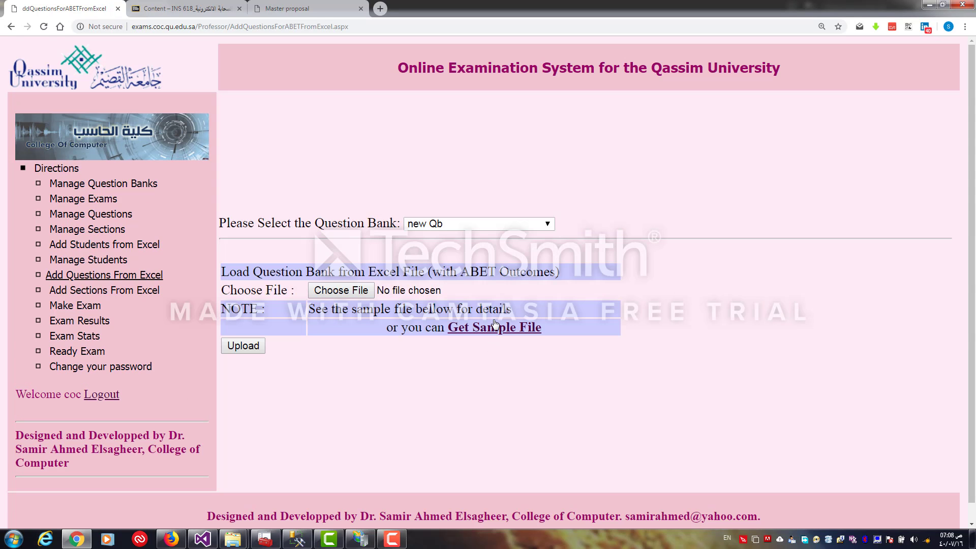
left_click(463, 227)
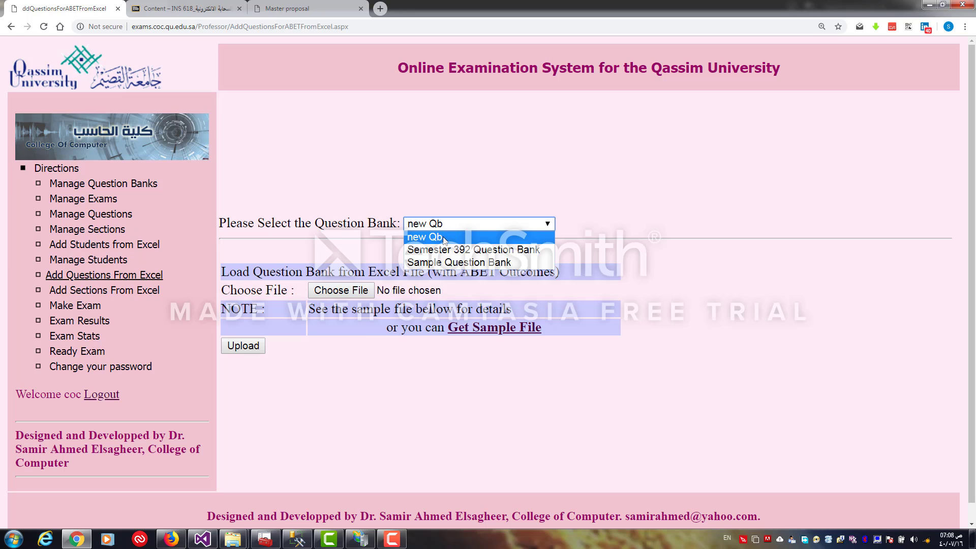
left_click(448, 239)
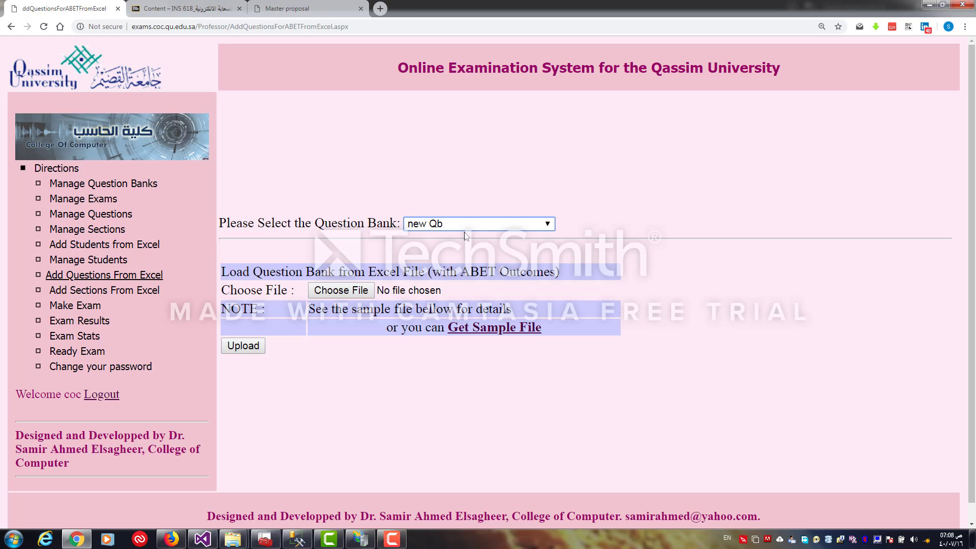
left_click(465, 335)
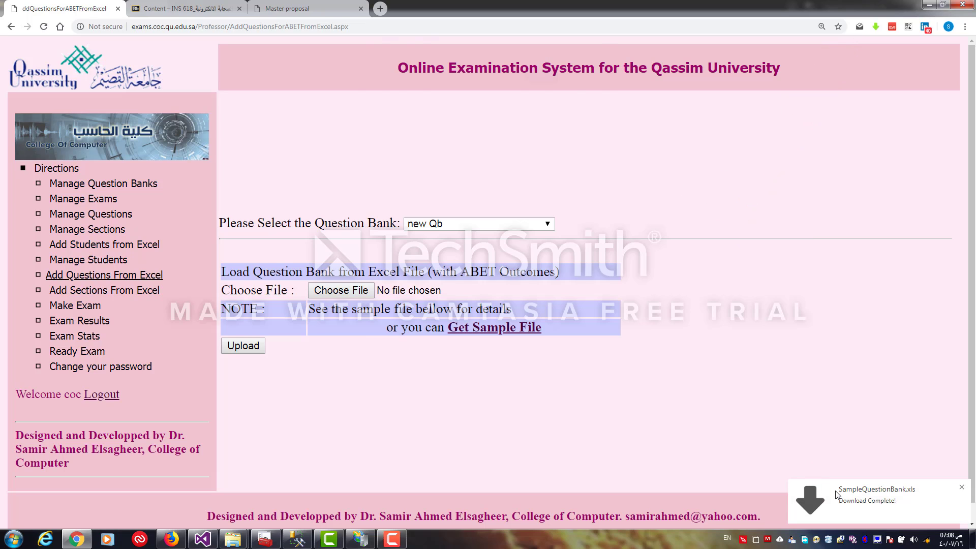
Open the downloaded SampleQuestionBank.xls in Excel and enable editing
left_click(837, 493)
left_click(544, 86)
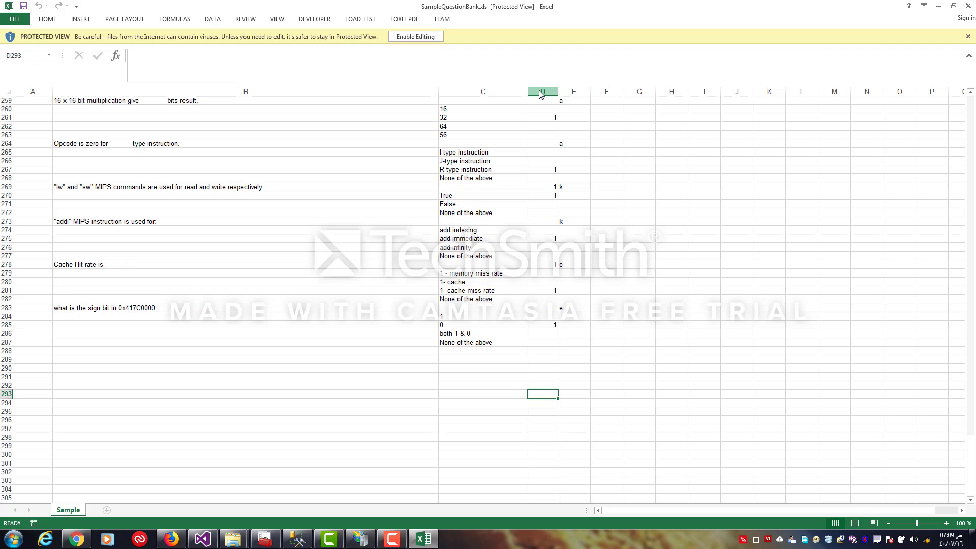
left_click(421, 41)
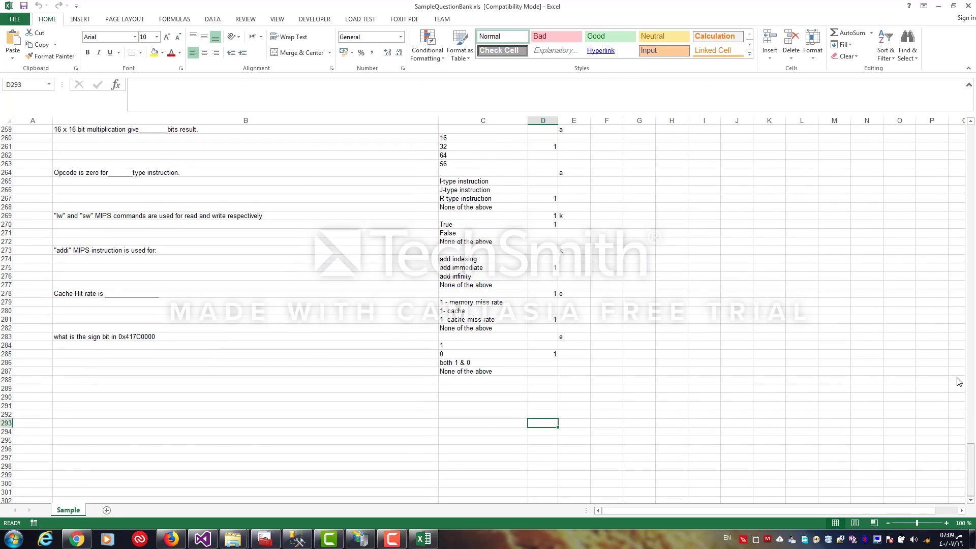
Examine the sample file's layout of course code, question, choice, isCorrect and outcome columns
left_click_drag(971, 456, 967, 140)
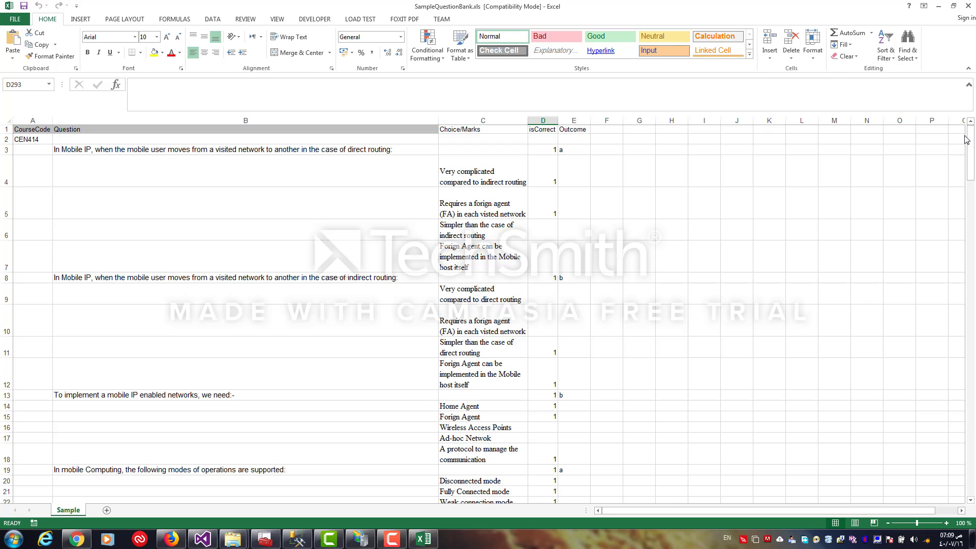
left_click(685, 222)
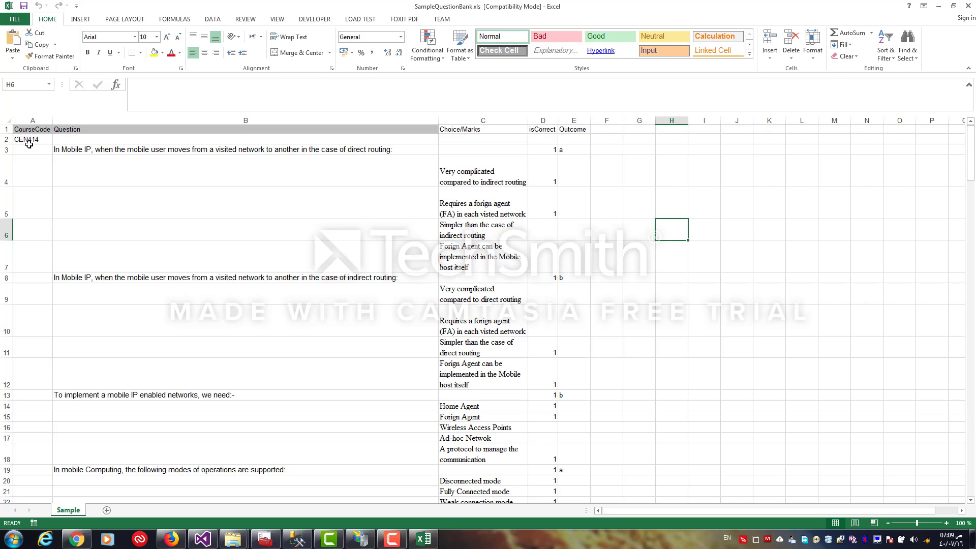
left_click(168, 150)
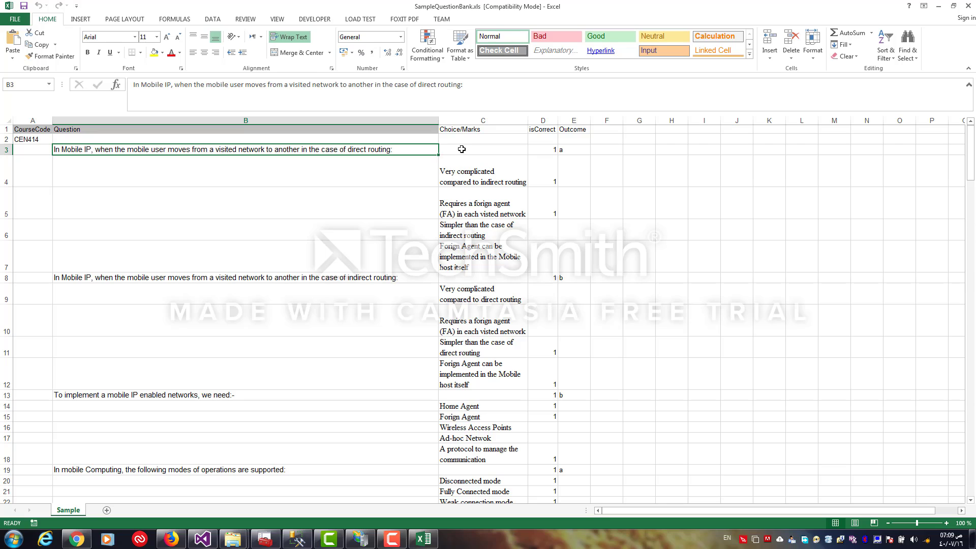
left_click(460, 173)
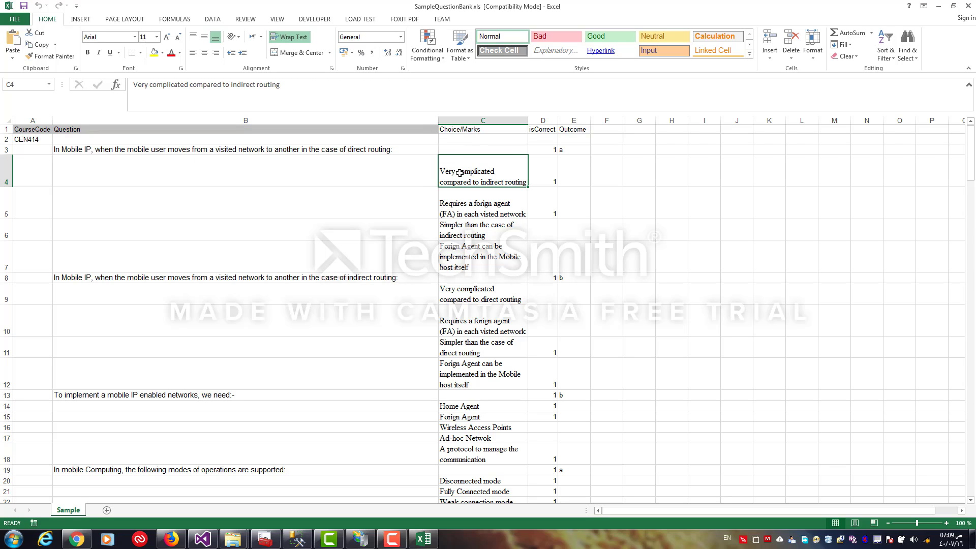
left_click(456, 209)
left_click(458, 226)
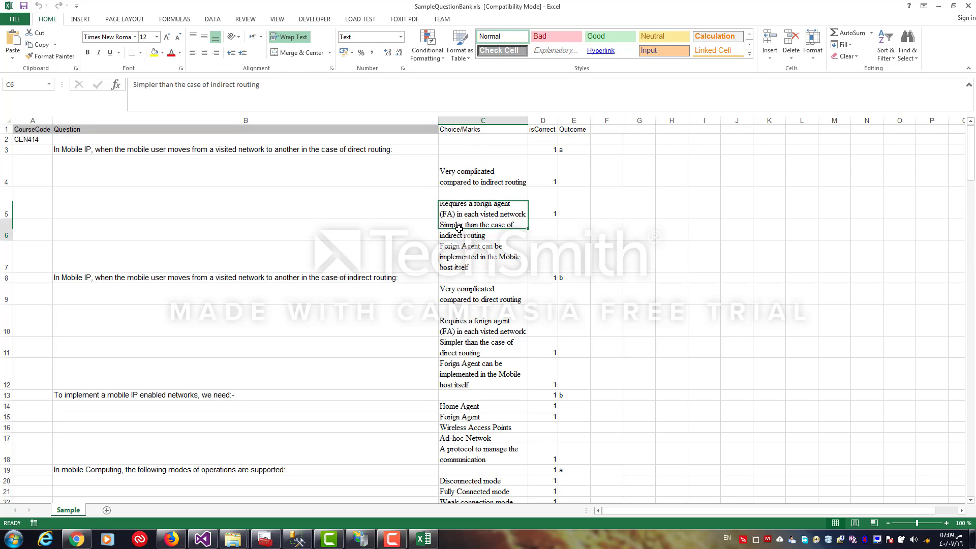
left_click(459, 251)
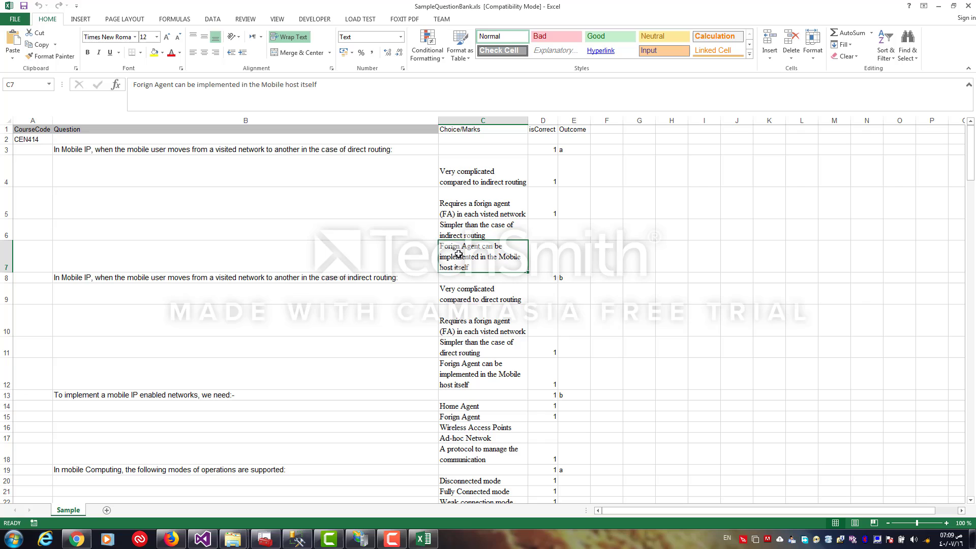
left_click(555, 151)
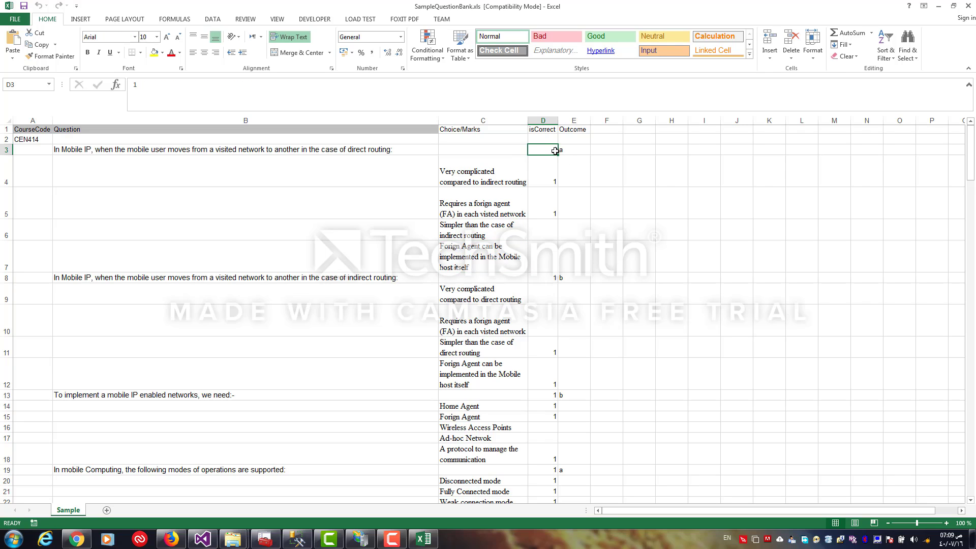
left_click(548, 176)
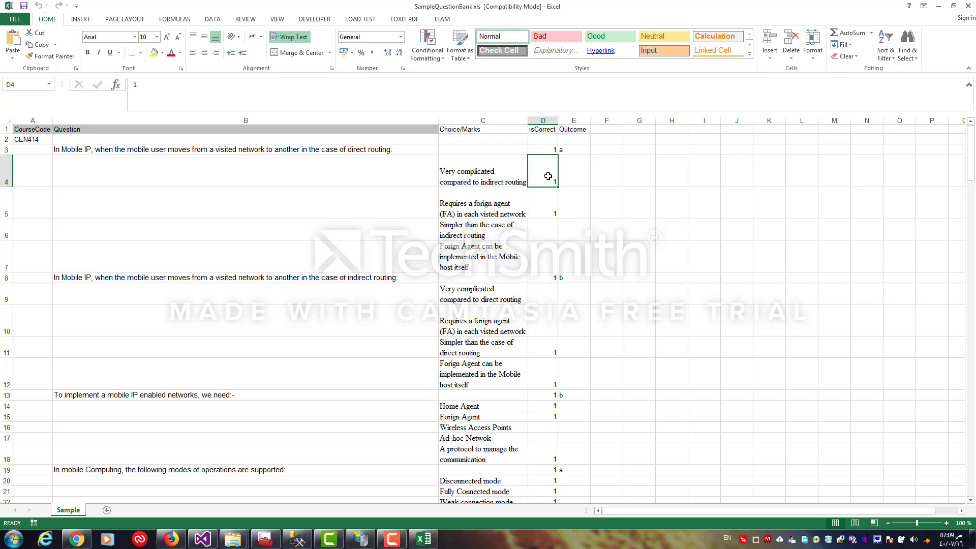
left_click(545, 202)
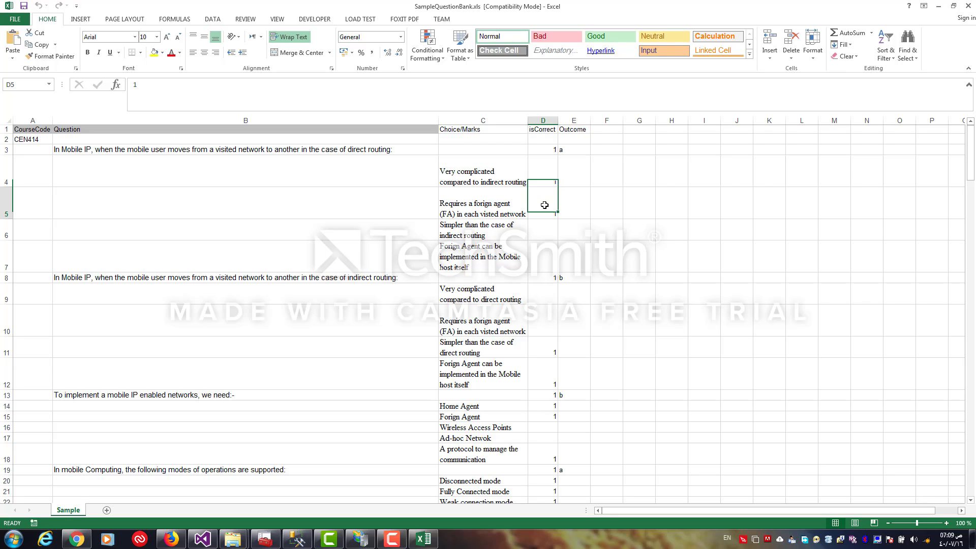
left_click(550, 177)
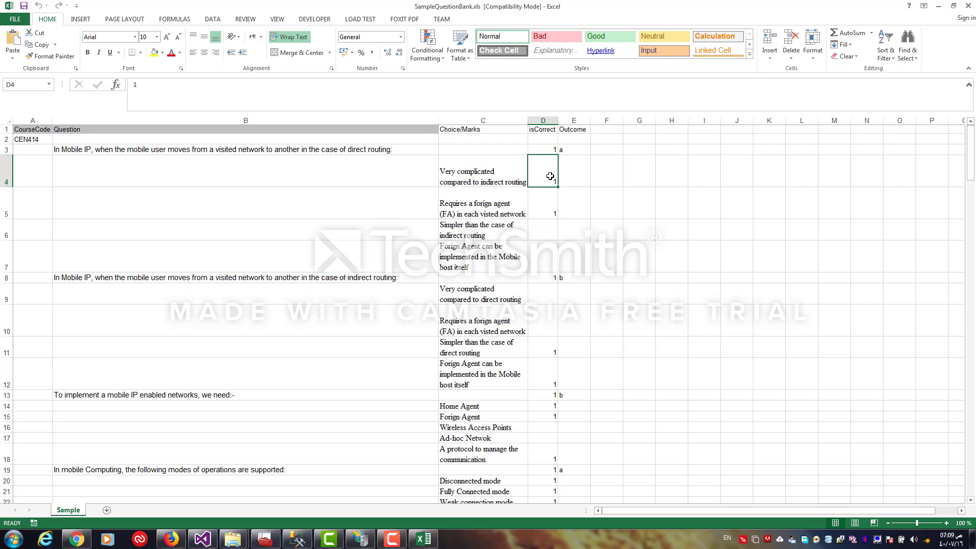
left_click(545, 235)
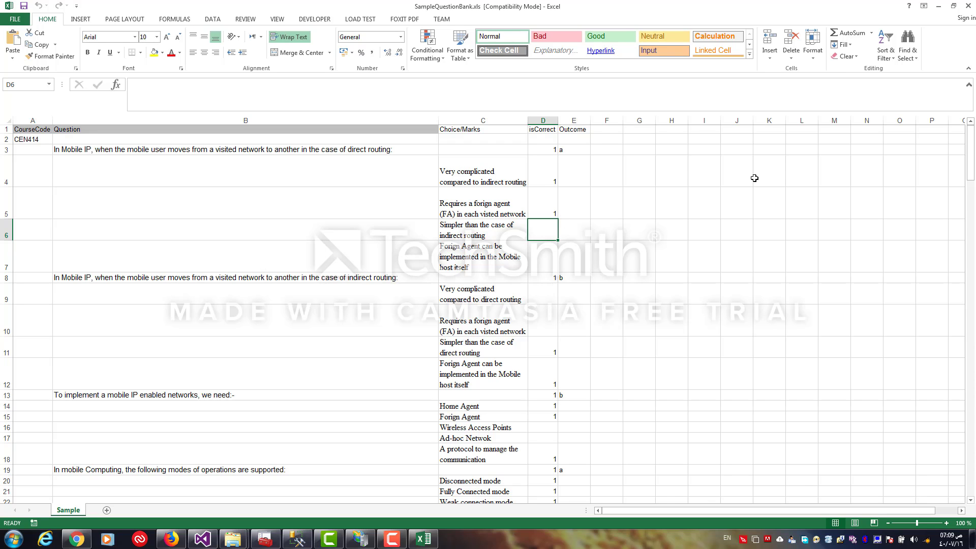
left_click_drag(970, 153, 918, 478)
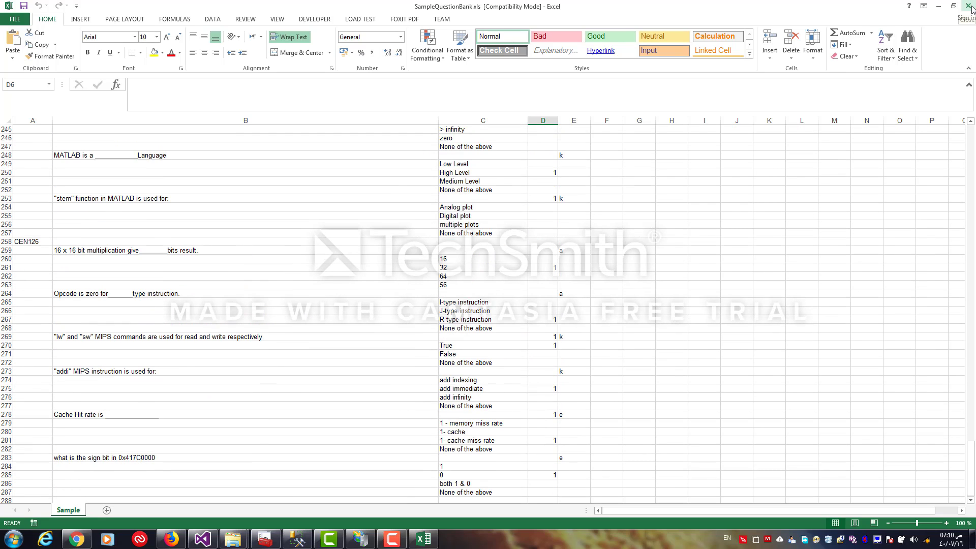
Close the spreadsheet and upload SampleQuestionBank.xls from Downloads into the new Qb question bank
left_click(970, 7)
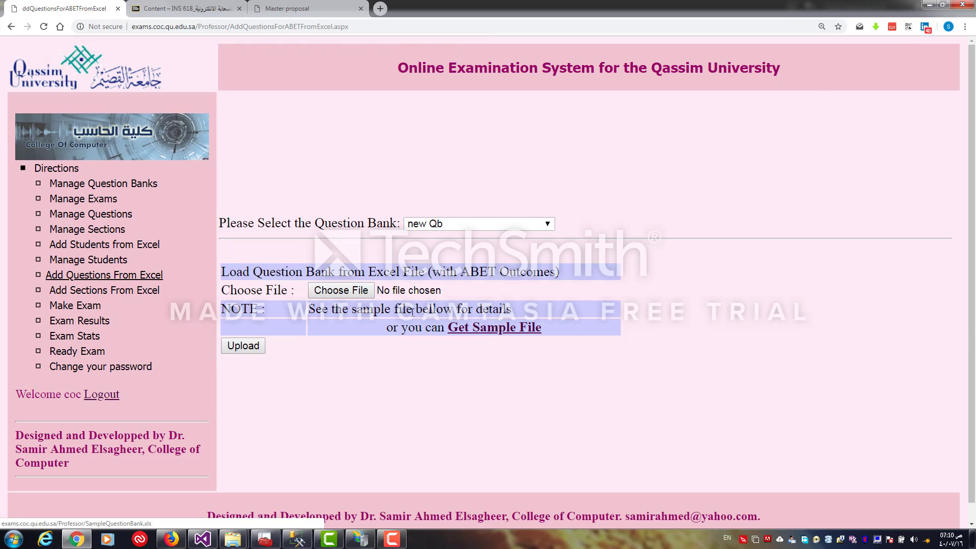
left_click(357, 298)
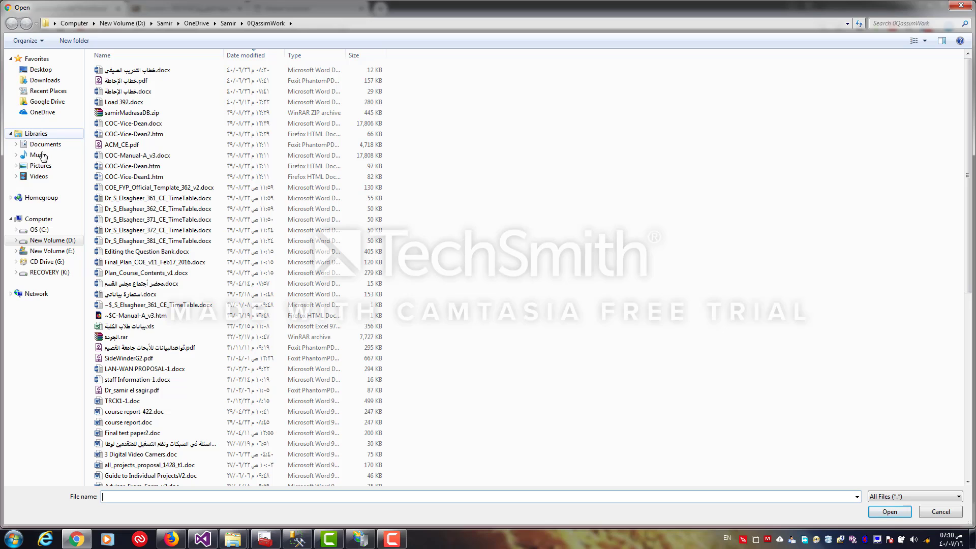
left_click(45, 80)
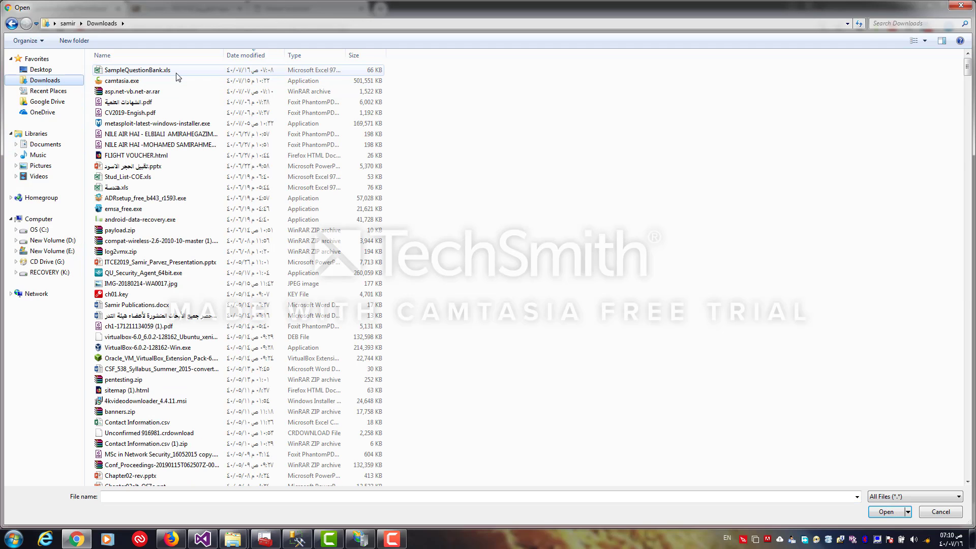
double_click(184, 71)
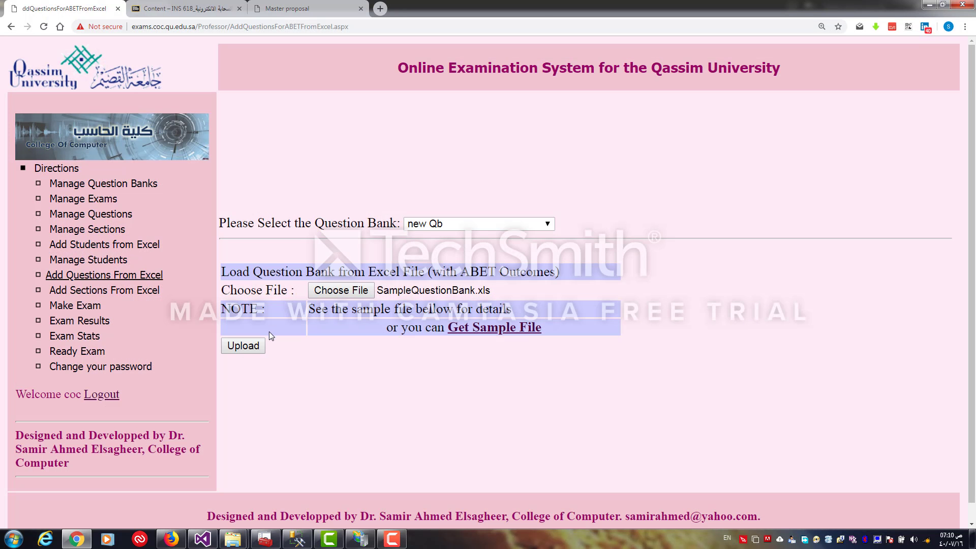
left_click(244, 347)
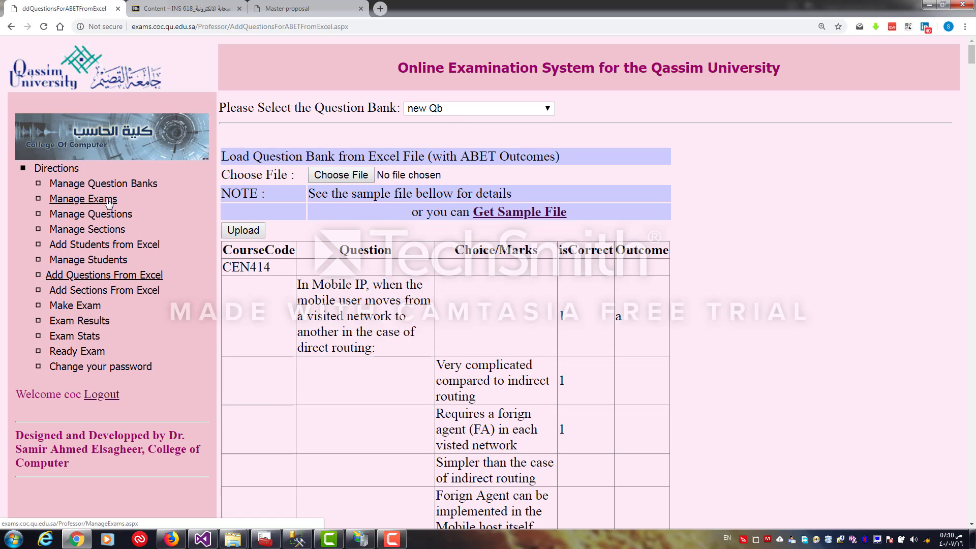
Open the imported indirect-routing Mobile IP question's choices in Manage Questions to check them
left_click(90, 214)
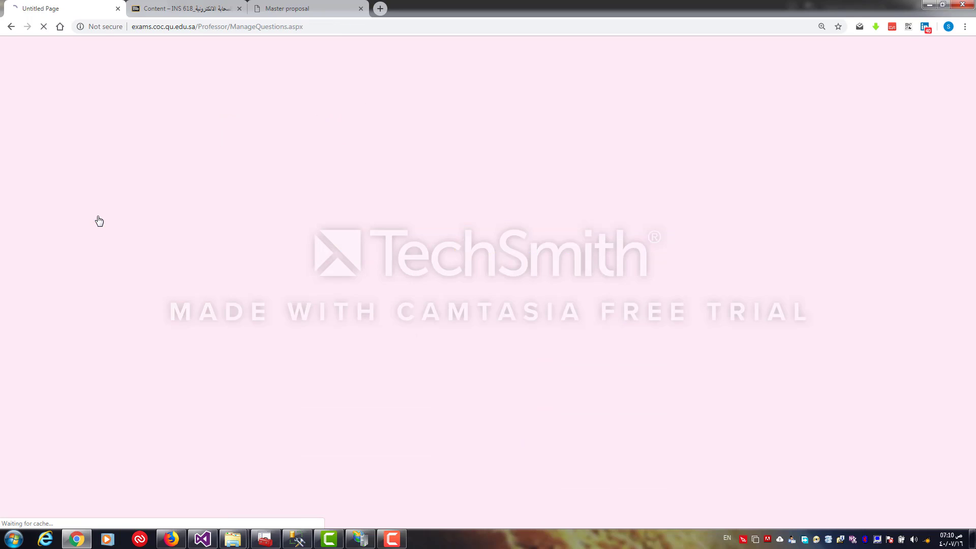
left_click_drag(969, 120, 927, 524)
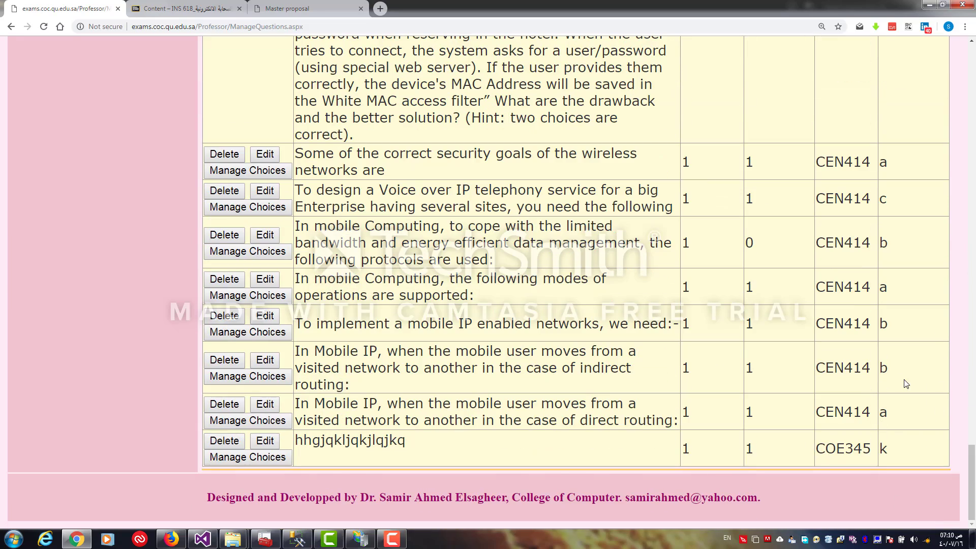
left_click(268, 379)
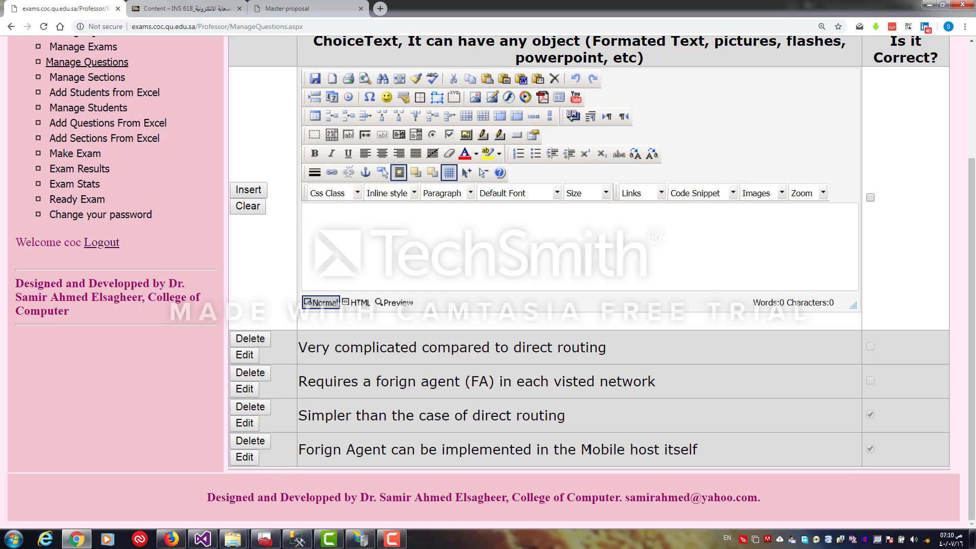
left_click_drag(971, 331, 974, 156)
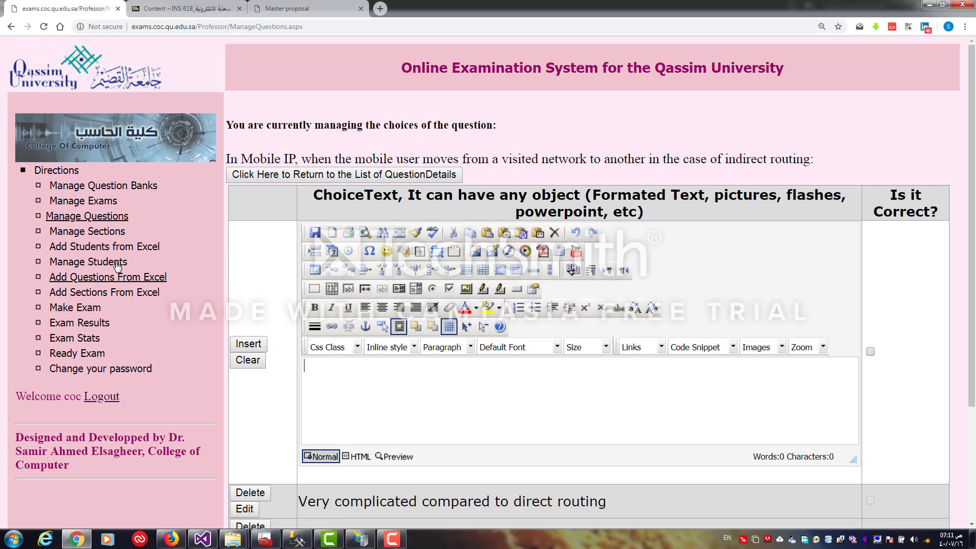
Go to Add Sections From Excel for exam 1, download the sample sections file and open it
left_click(117, 221)
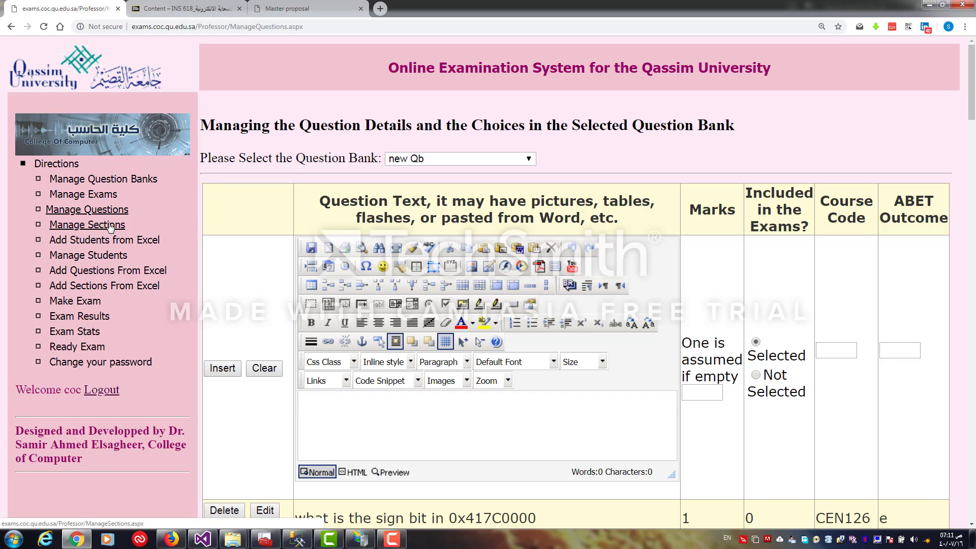
left_click(110, 225)
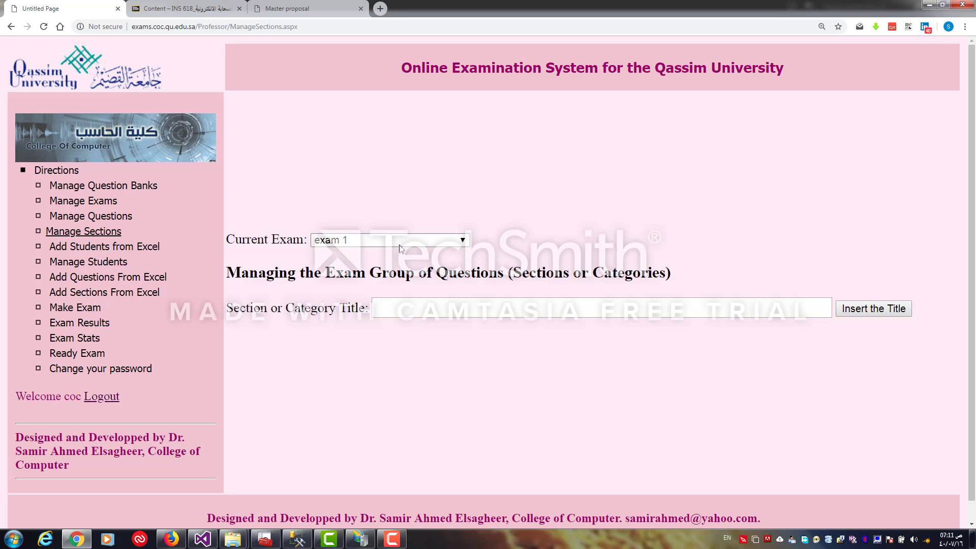
left_click(126, 295)
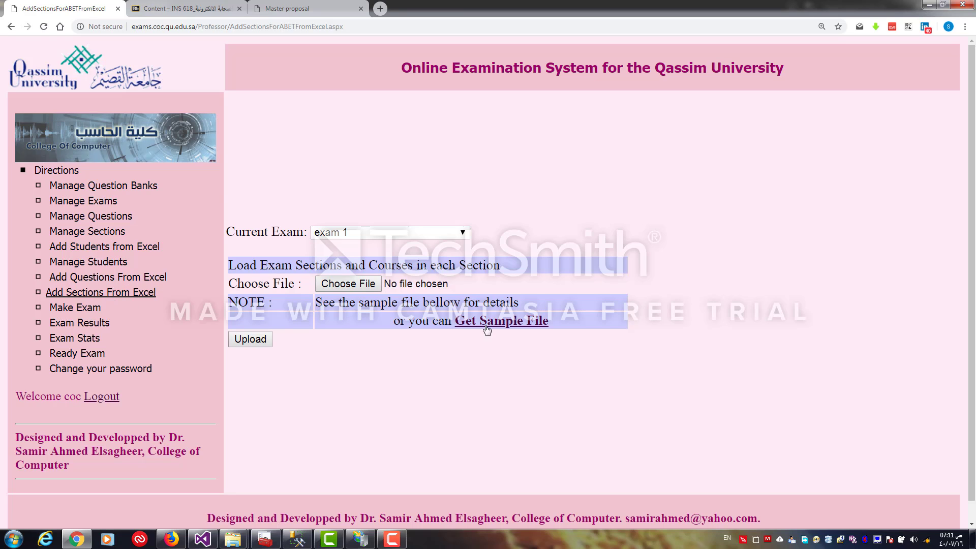
left_click(506, 325)
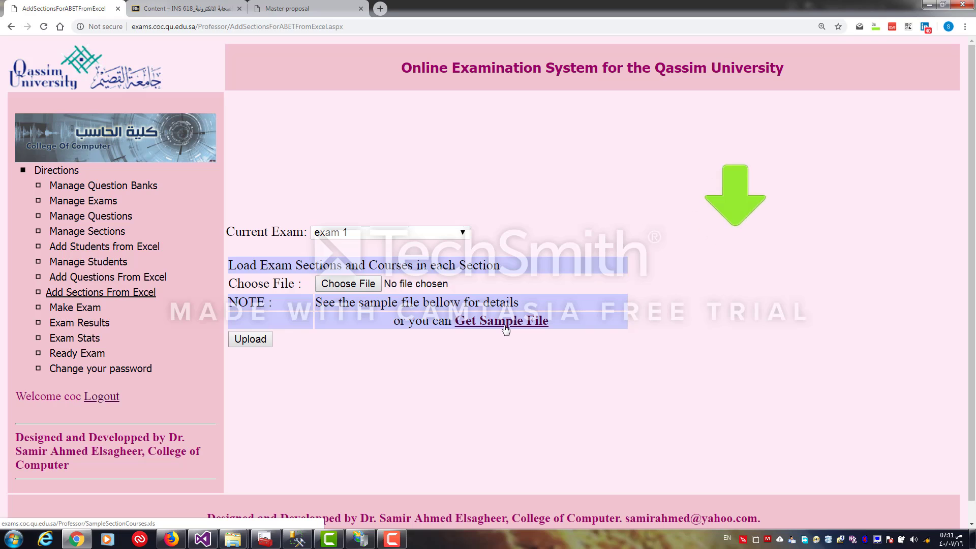
left_click(871, 490)
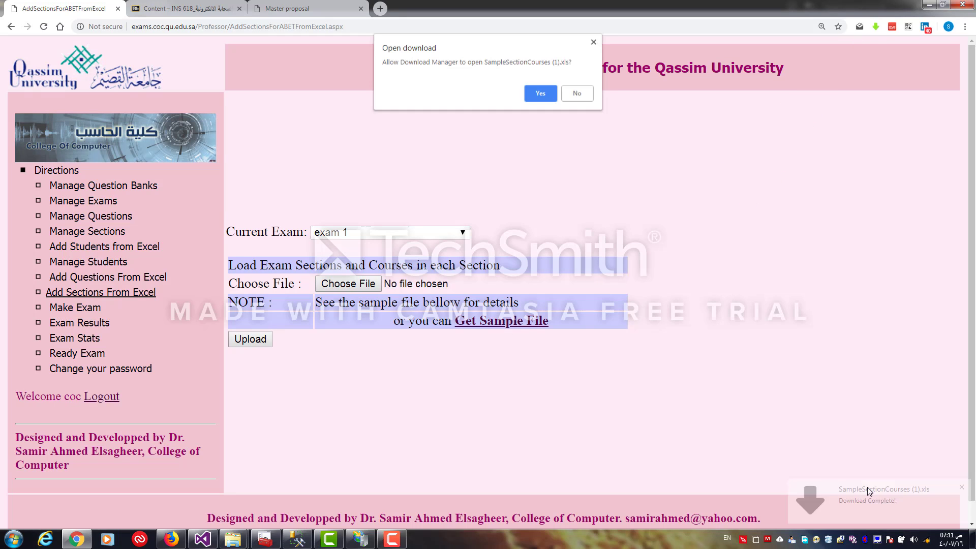
left_click(540, 94)
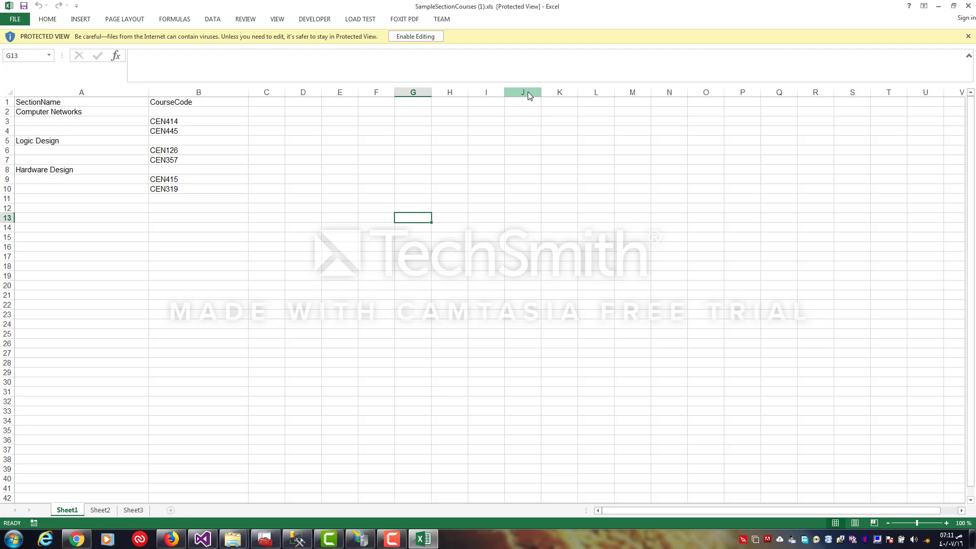
Enable editing and examine the sample file's SectionName and CourseCode columns, then close it
left_click(429, 38)
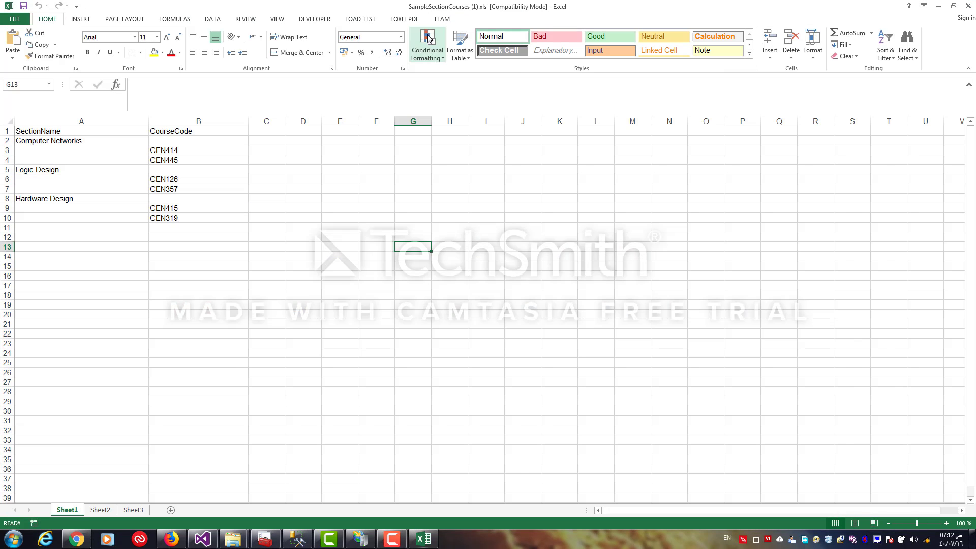
left_click(45, 131)
left_click(177, 132)
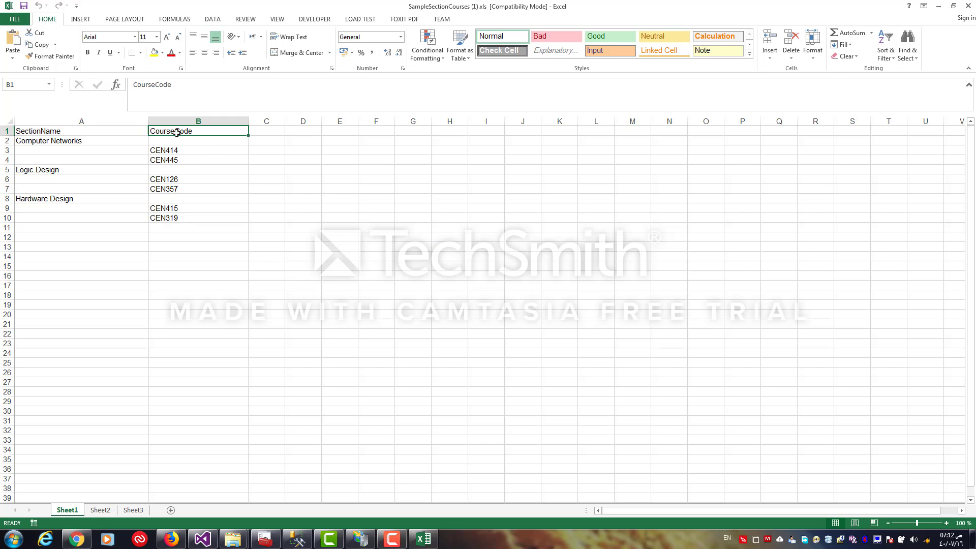
left_click(55, 142)
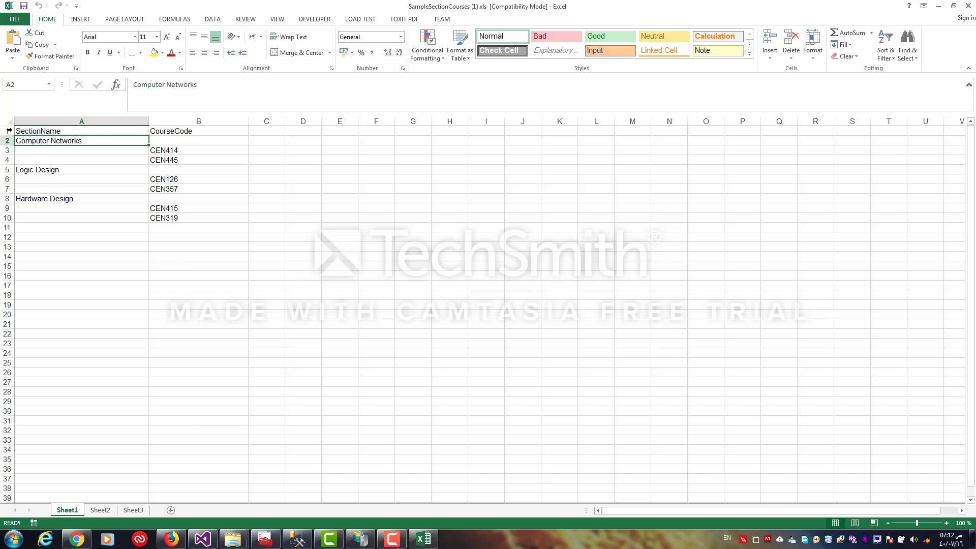
left_click(6, 131)
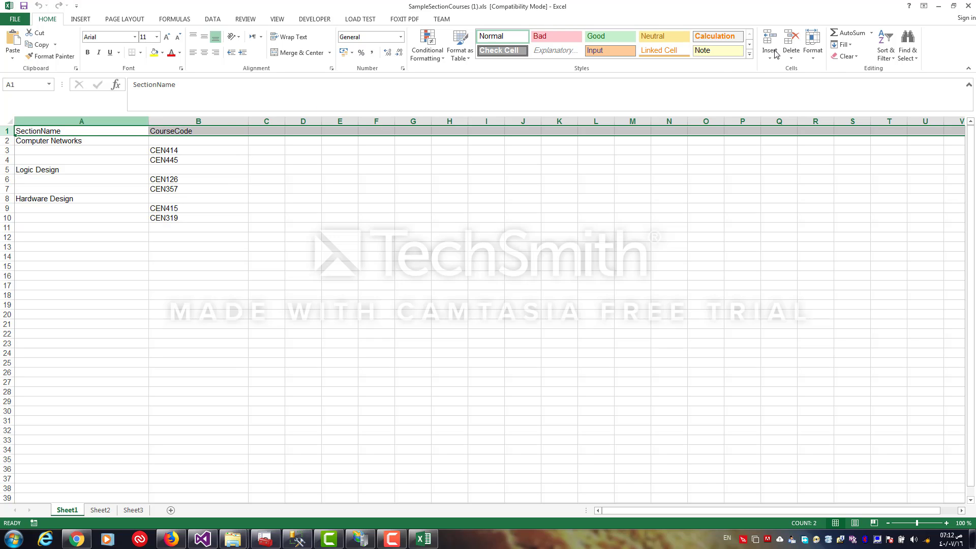
left_click(969, 6)
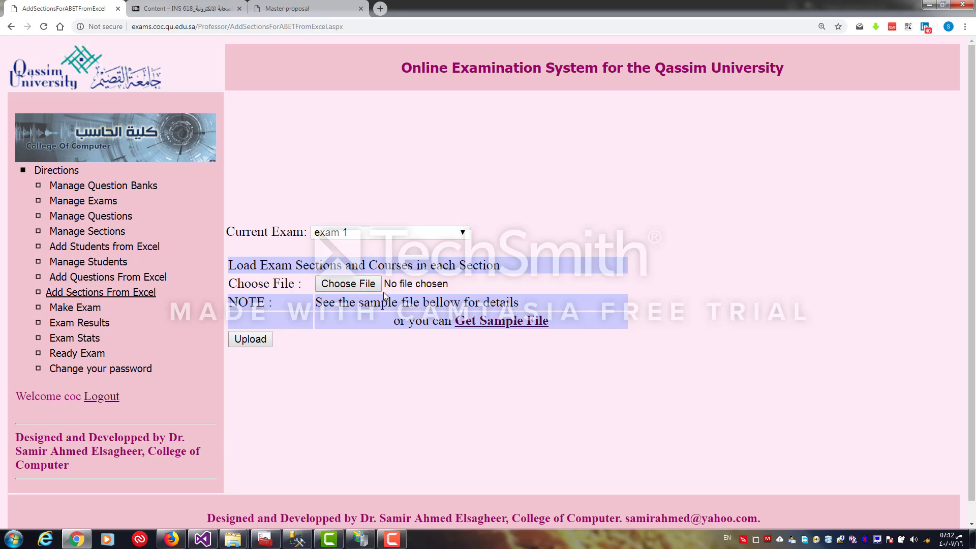
Upload SampleSectionCourses (1).xls as exam 1's sections and review them in Manage Sections
left_click(348, 283)
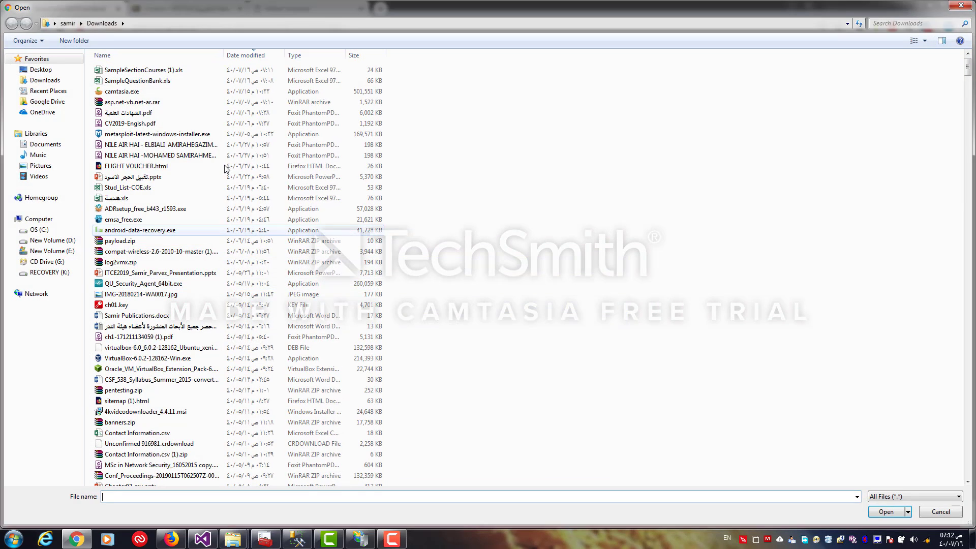
double_click(160, 71)
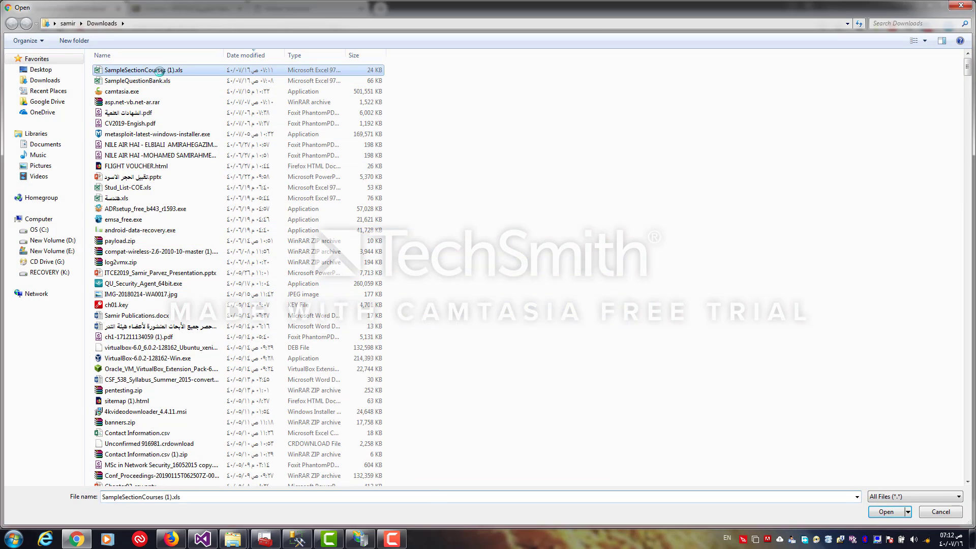
left_click(254, 344)
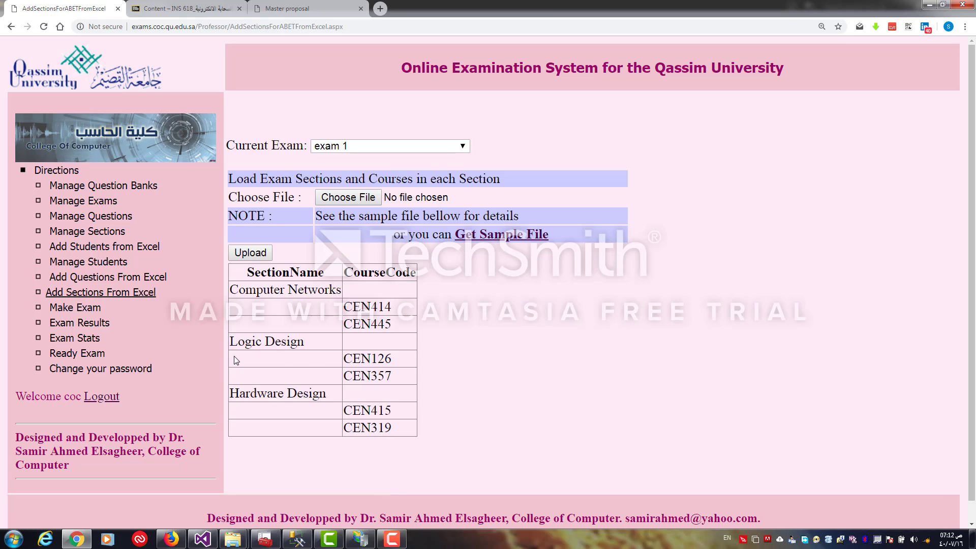
left_click(113, 235)
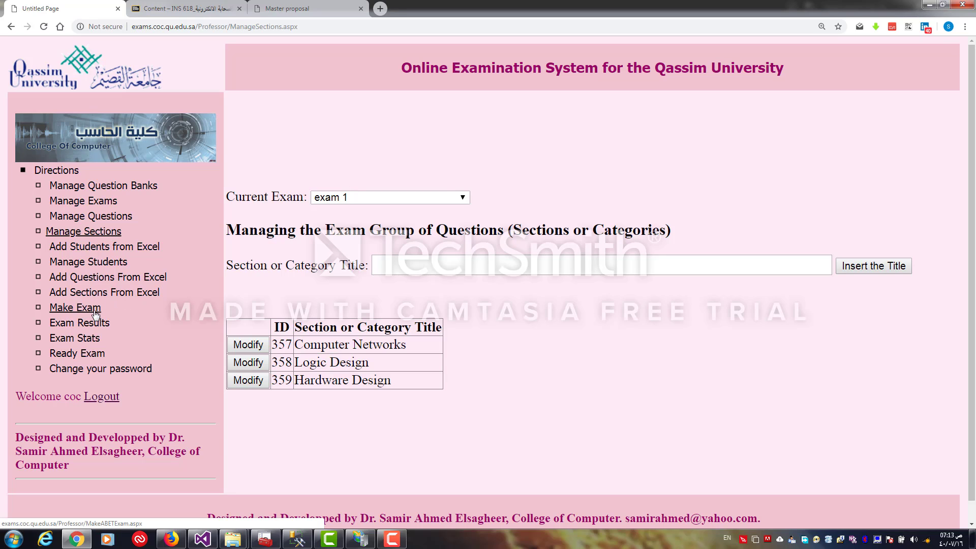
Generate the questions for exam 1 from the new Qb question bank with Make Exam
left_click(67, 309)
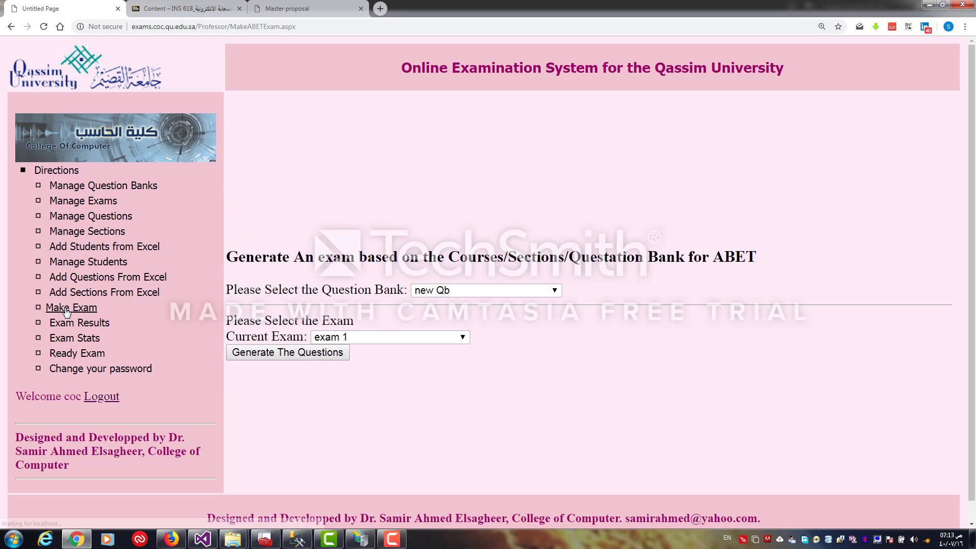
left_click(441, 292)
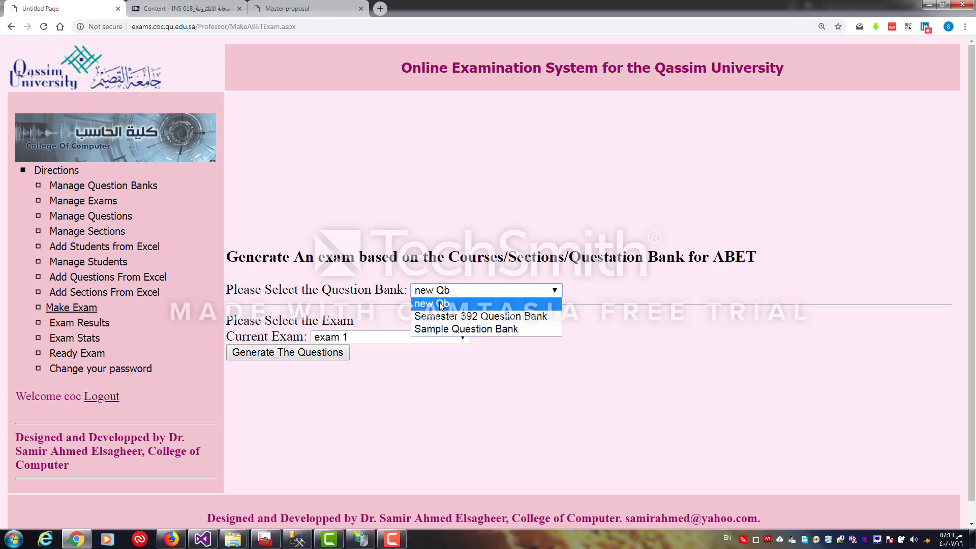
left_click(400, 358)
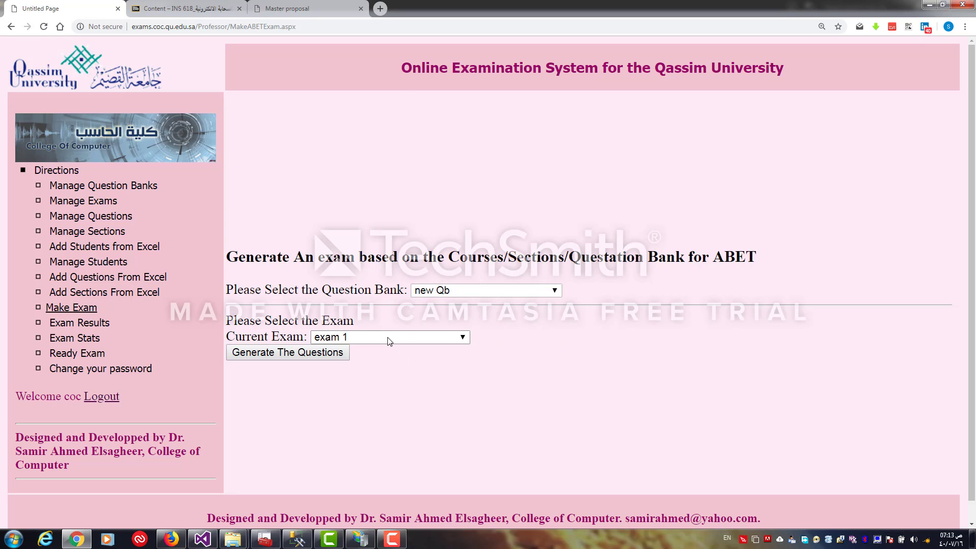
left_click(390, 341)
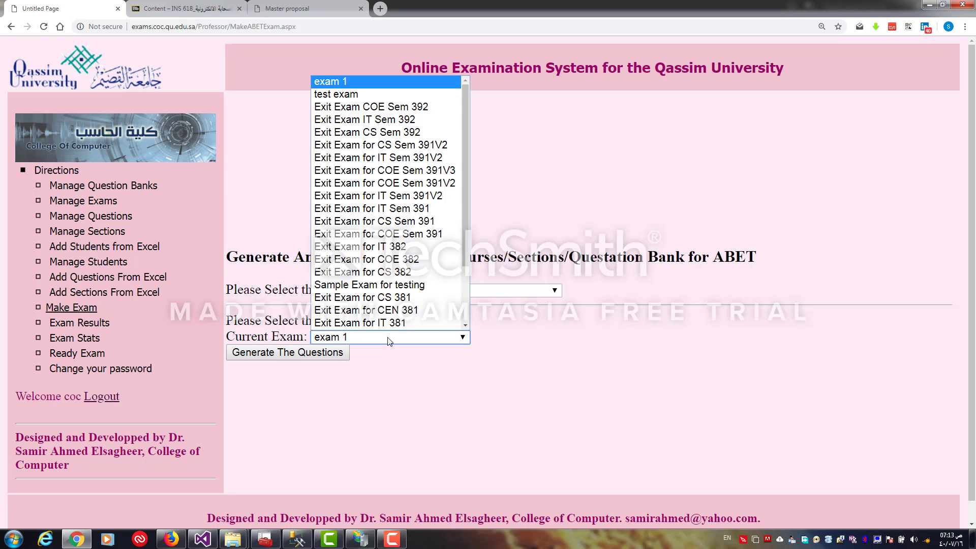
left_click(356, 87)
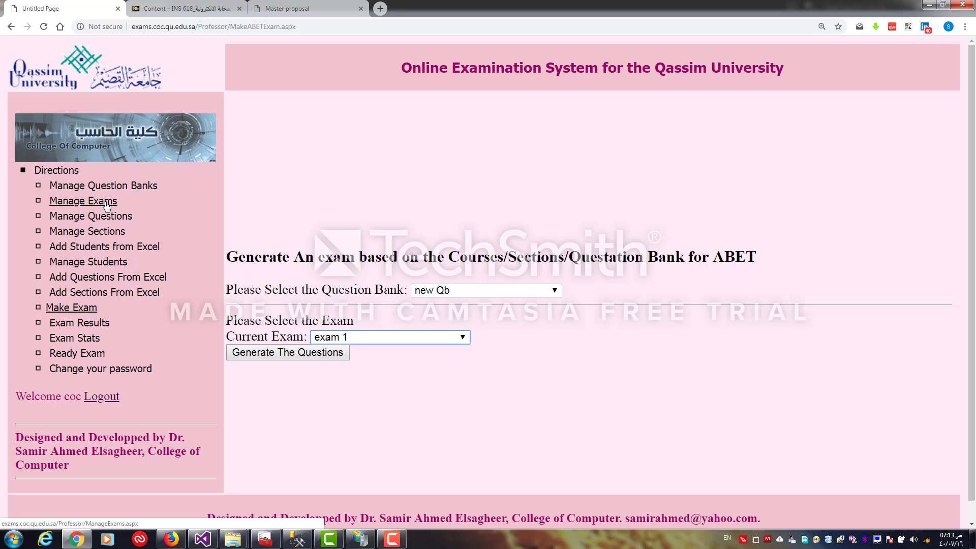
left_click(256, 356)
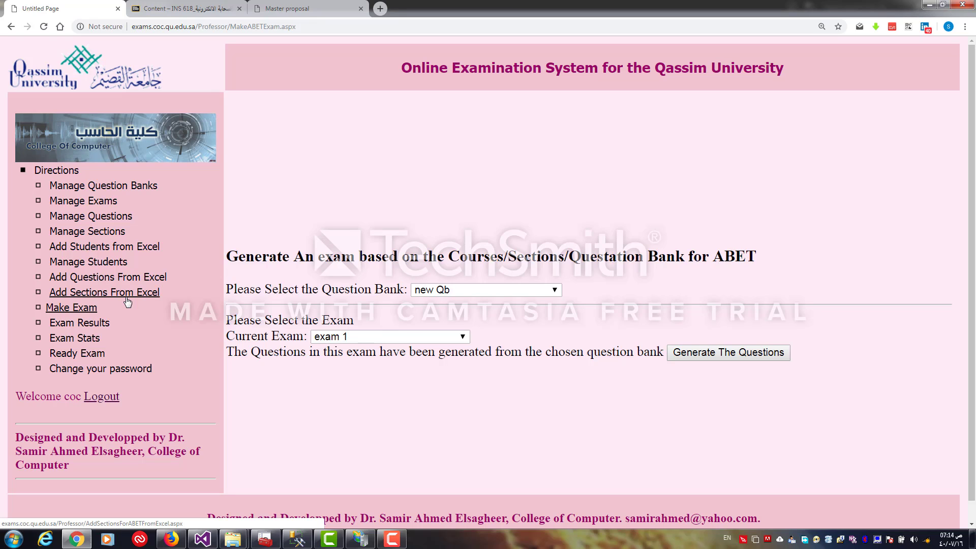
Open Ready Exam and scroll through exam 1's generated questions and marked answers
left_click(84, 358)
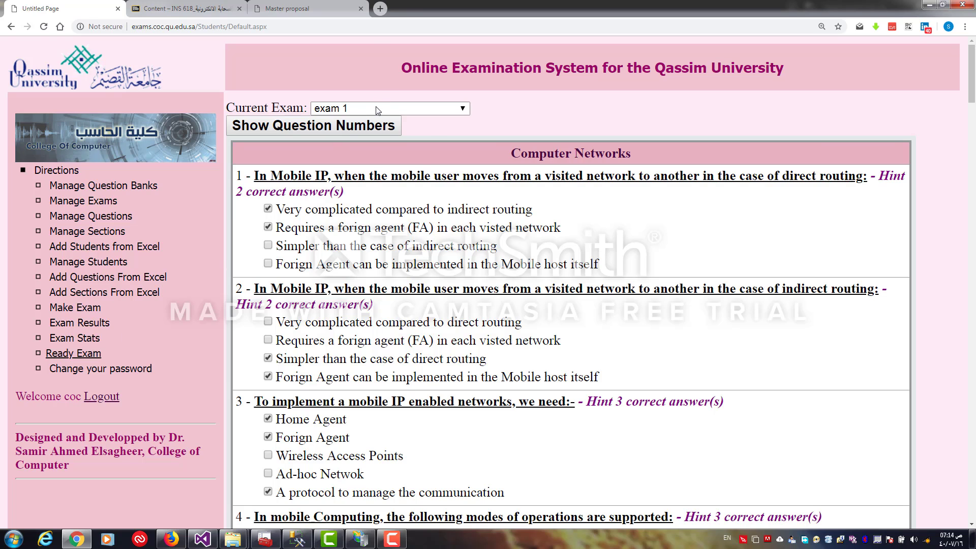
mouse_move(974, 68)
left_mouse_down()
mouse_move(973, 382)
mouse_move(975, 70)
left_mouse_up()
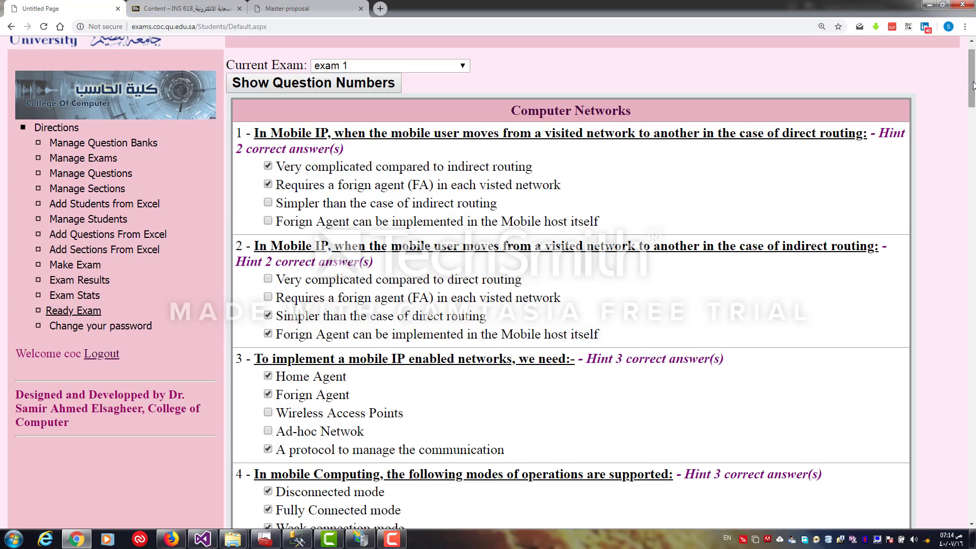
left_click_drag(974, 86, 974, 192)
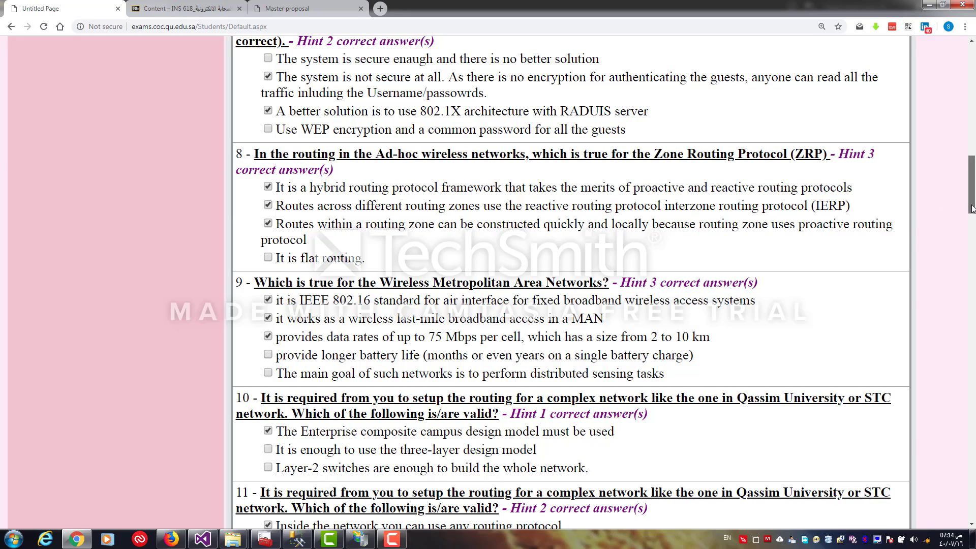
left_click_drag(972, 210, 961, 96)
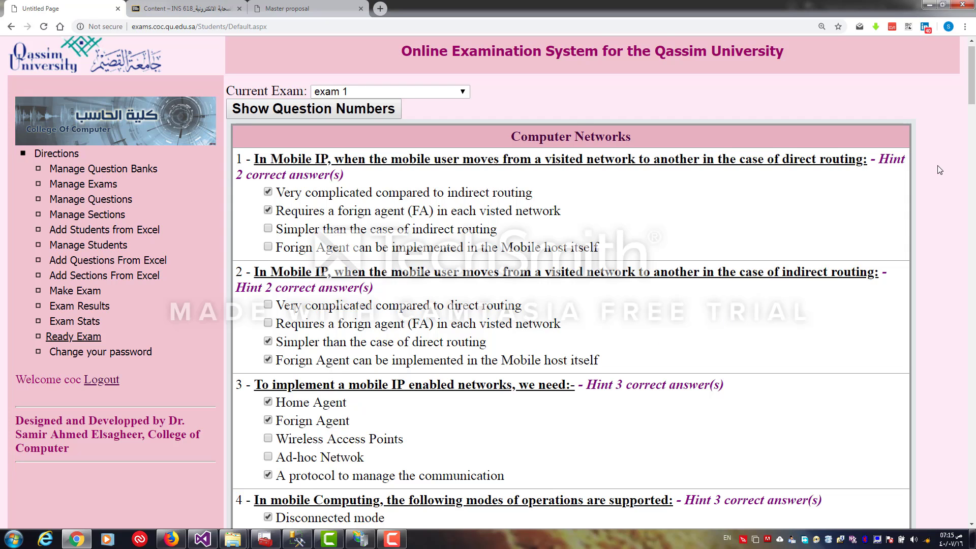
left_click_drag(973, 76, 957, 38)
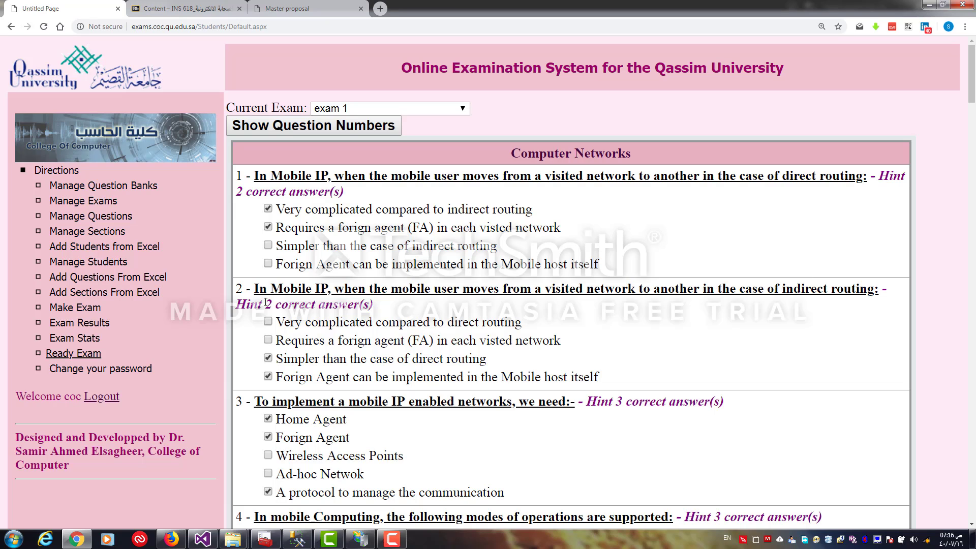
Open Manage Questions and view the choices of the "addi" MIPS instruction question, then return to the question list
left_click(101, 217)
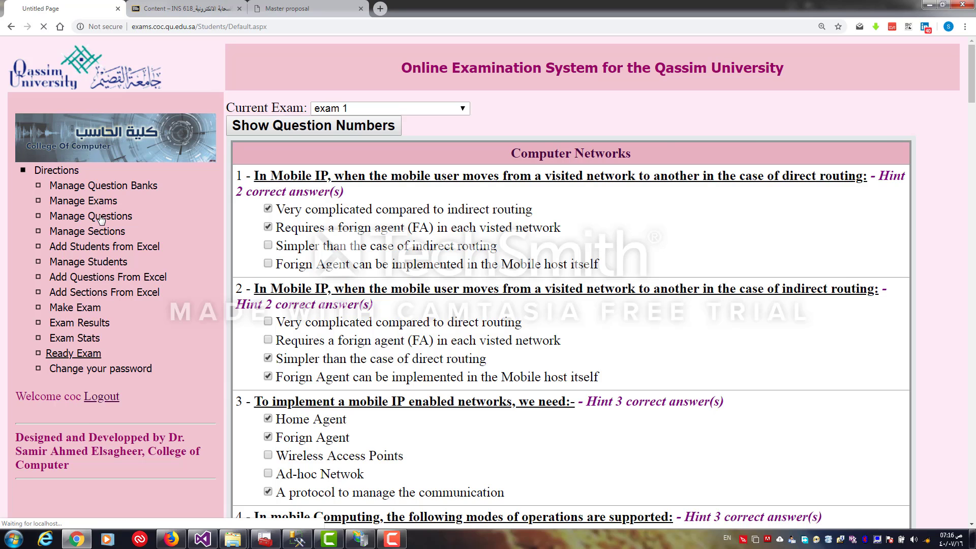
left_click_drag(973, 67, 971, 127)
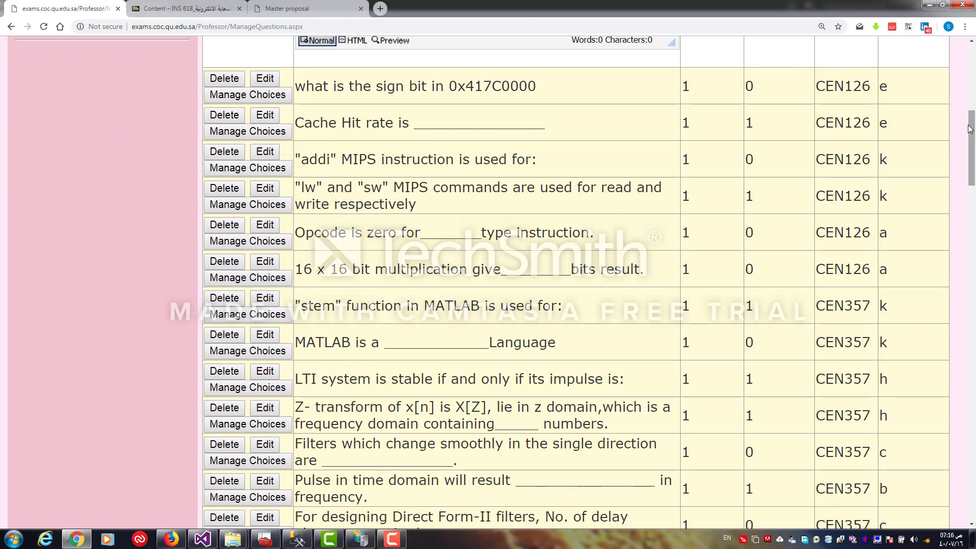
left_click(265, 169)
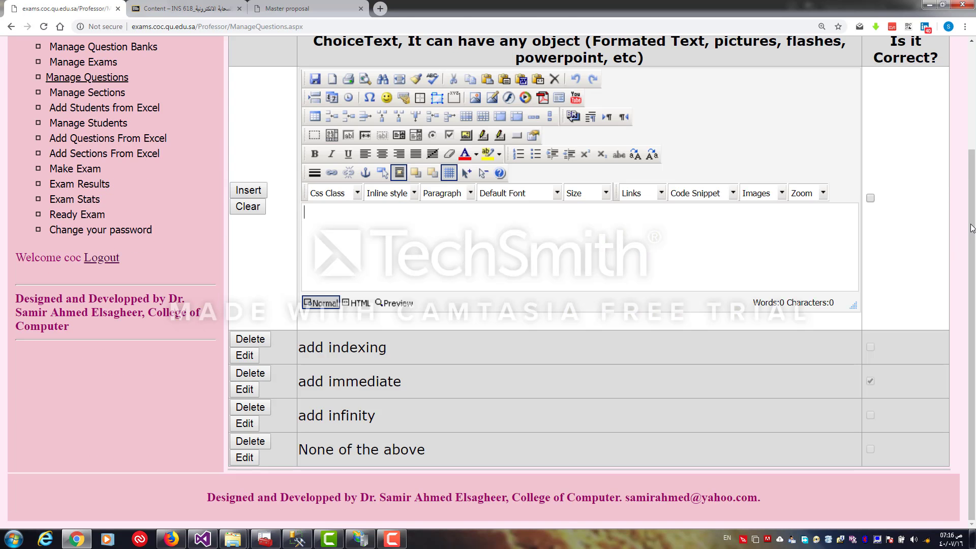
left_click_drag(972, 224, 972, 142)
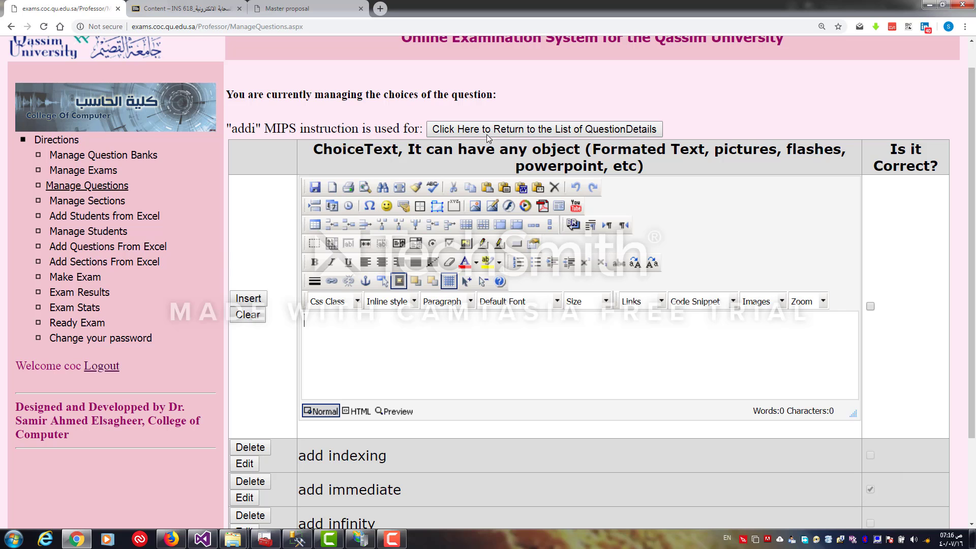
left_click(486, 131)
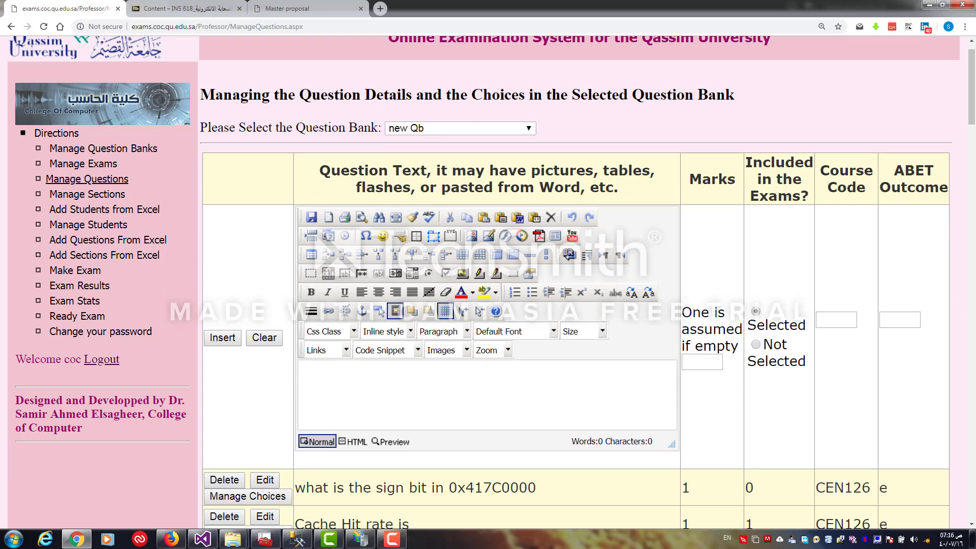
Open the "stem" MATLAB question for editing and cancel without changes
scroll(577, 197, "down", 7)
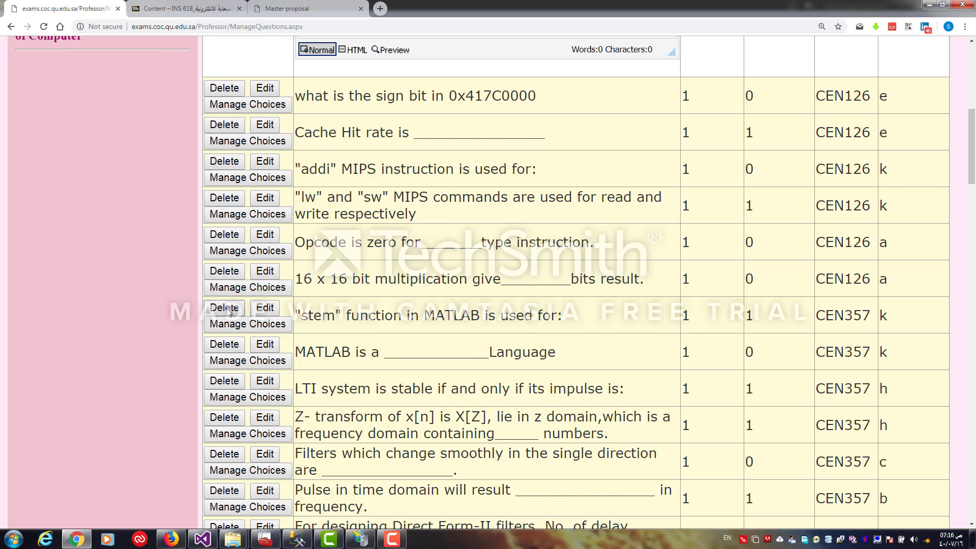
left_click(265, 308)
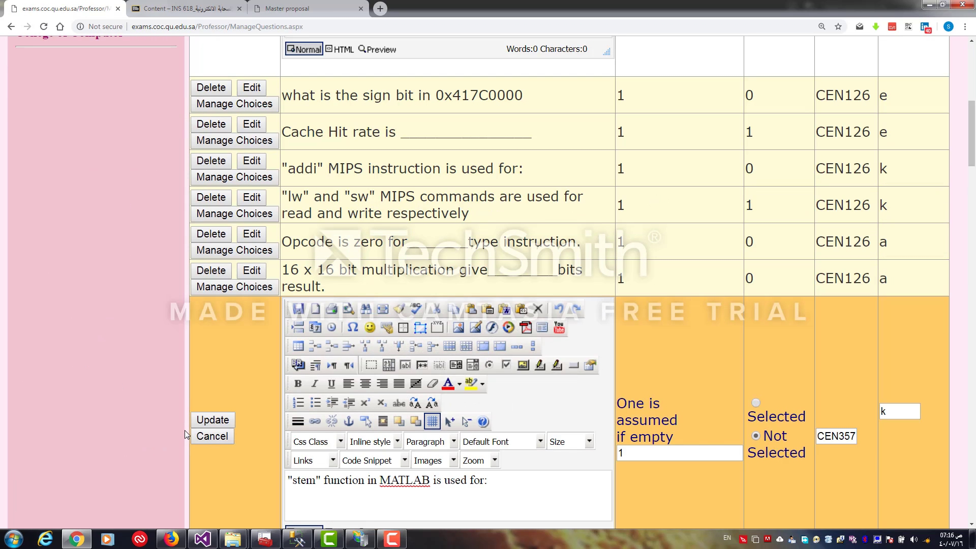
left_click(205, 423)
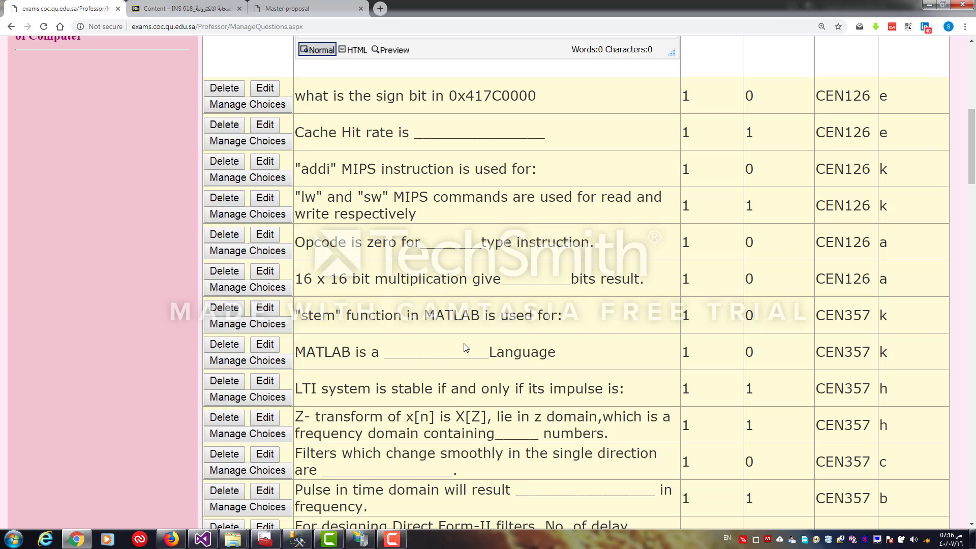
left_click_drag(973, 175, 972, 110)
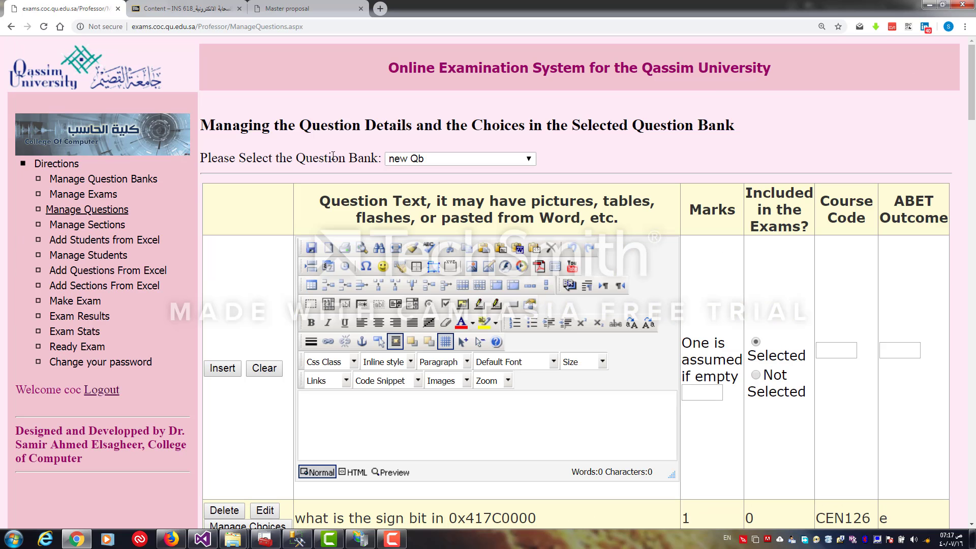
Go to Add Students from Excel for exam 1 and download and open the sample students file
left_click(87, 304)
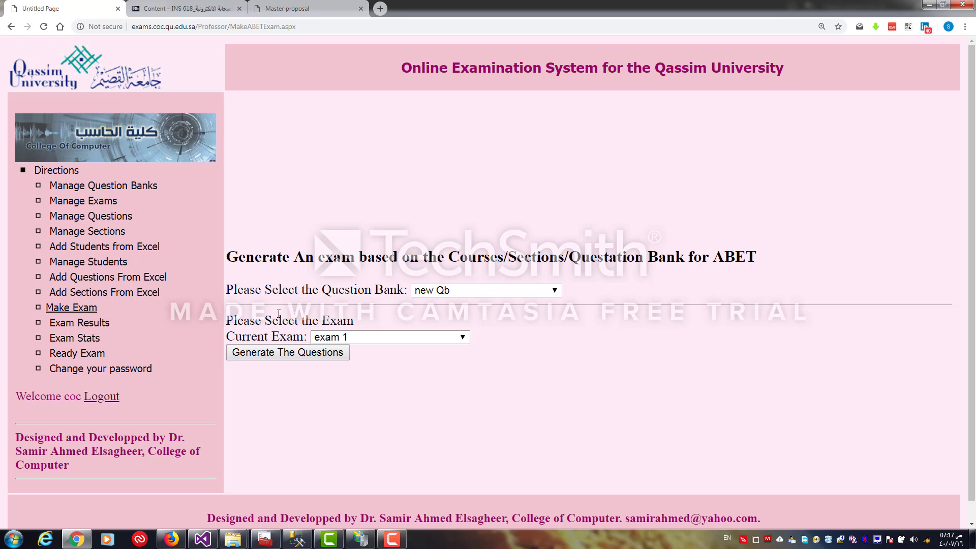
left_click(107, 247)
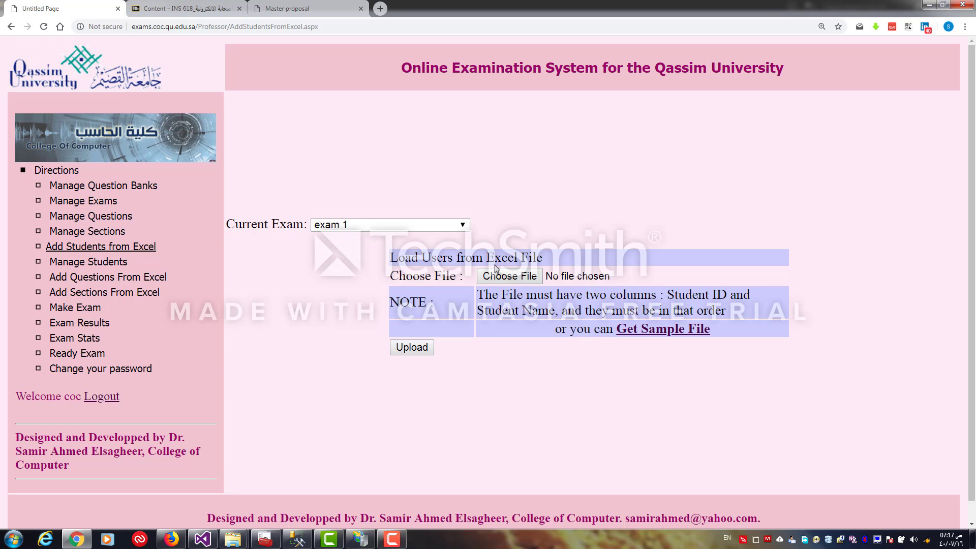
left_click(433, 225)
left_click(432, 224)
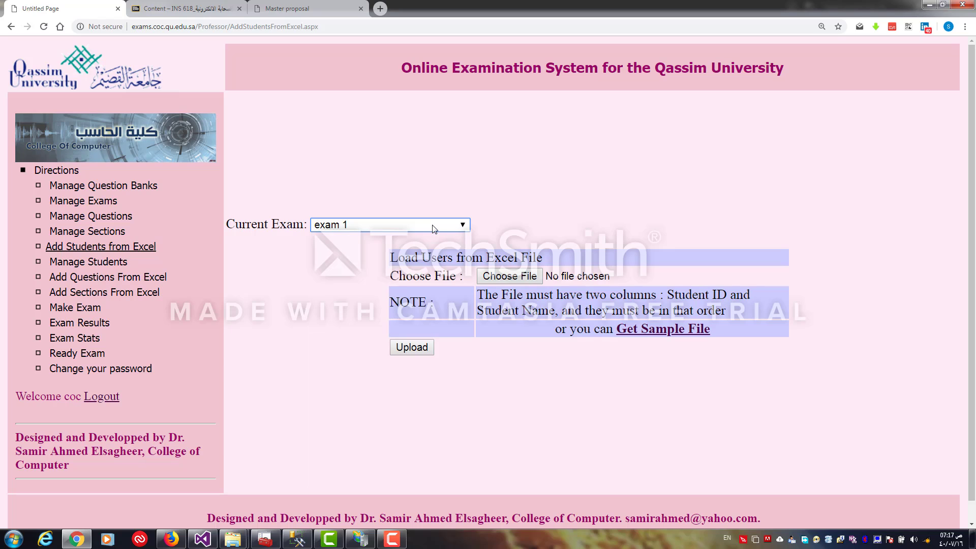
left_click(655, 331)
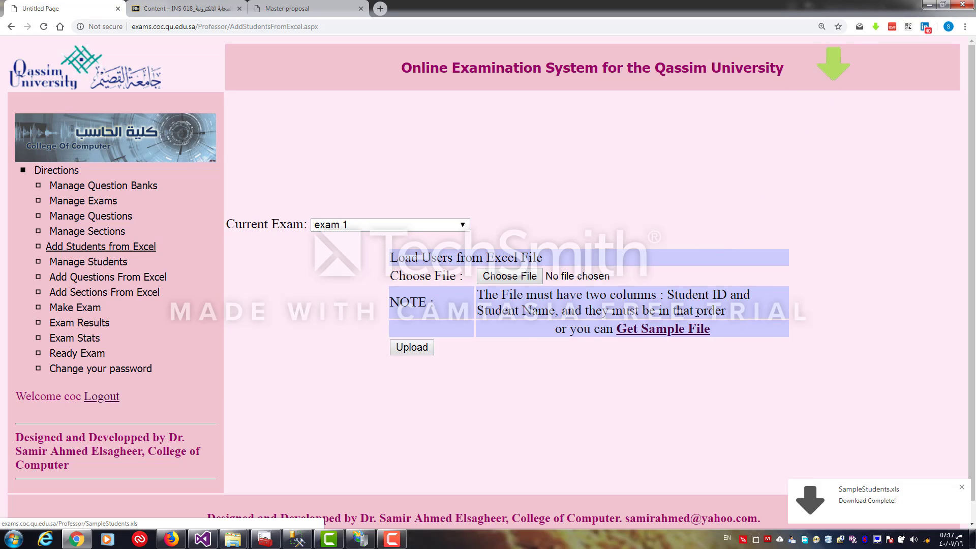
left_click(839, 484)
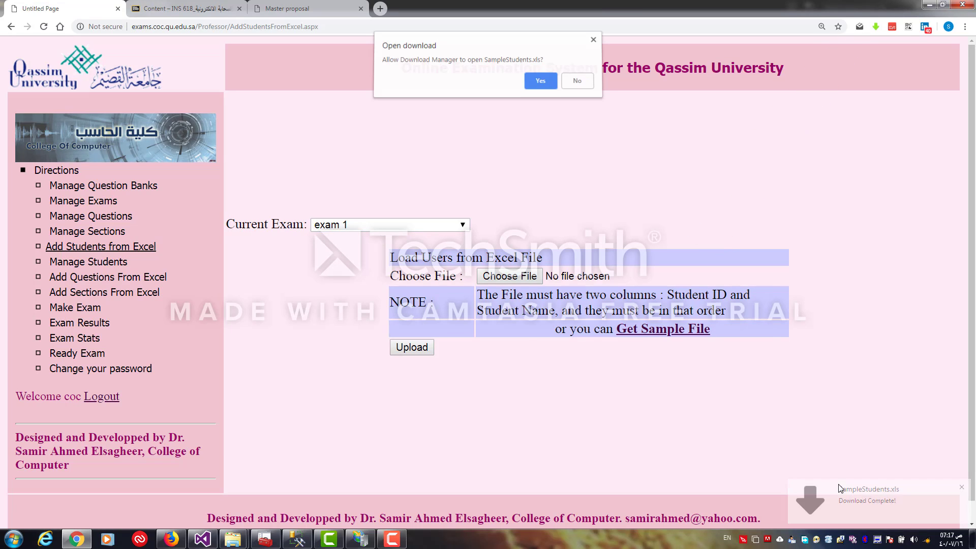
left_click(552, 89)
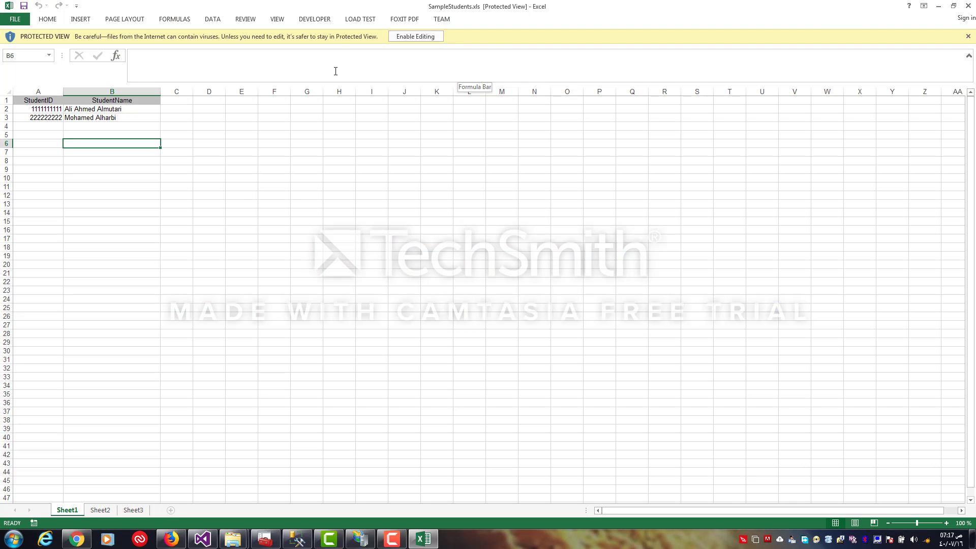
Enable editing in the sample file and enter a new student ID in the row below the existing students
left_click(399, 37)
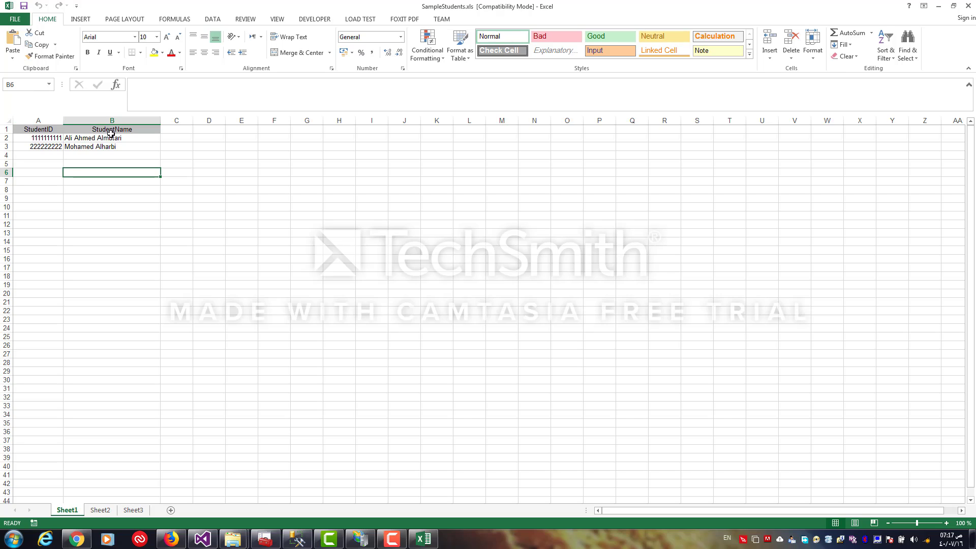
left_click(6, 130)
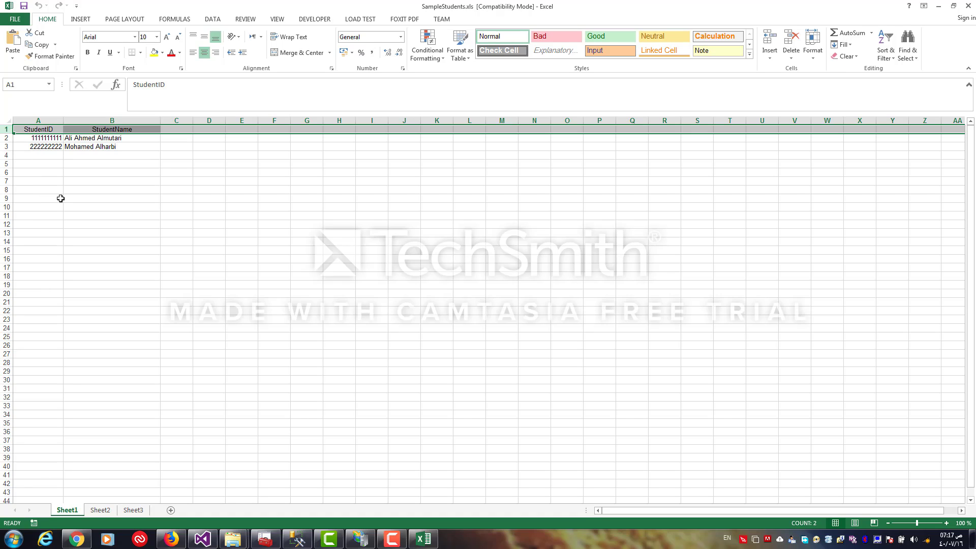
left_click(35, 158)
type("57378282")
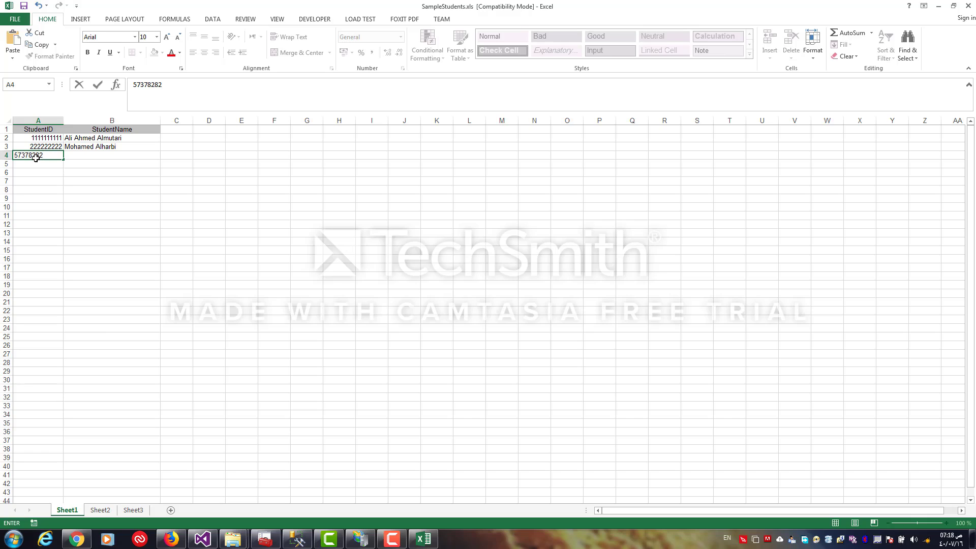
type("93")
left_click(35, 158)
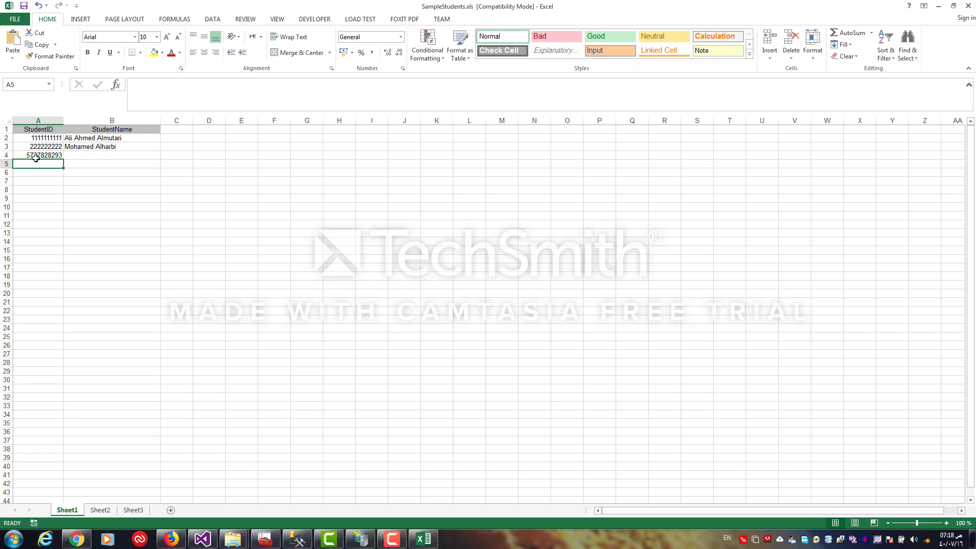
left_click(137, 84)
key("BackSpace")
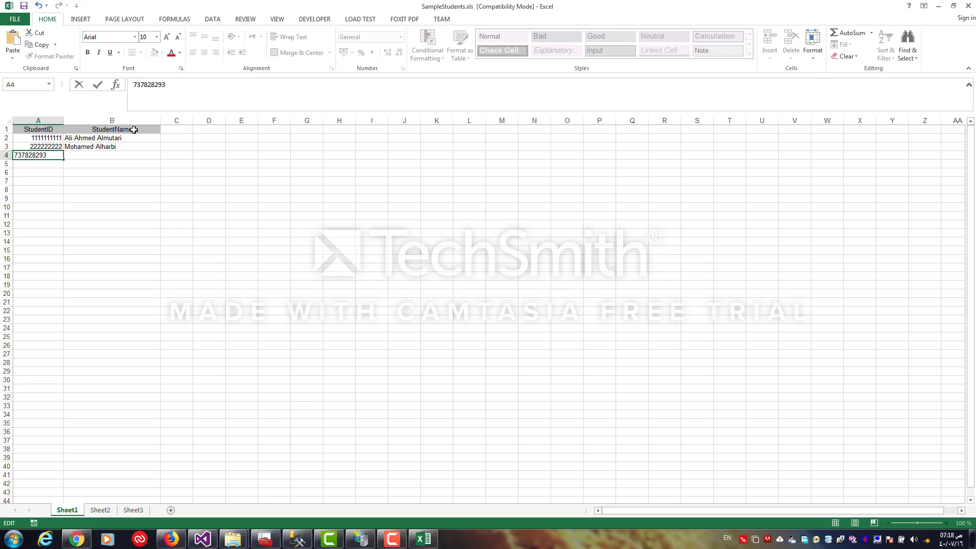
Enter a placeholder student name next to the new ID and minimize the spreadsheet
left_click(88, 156)
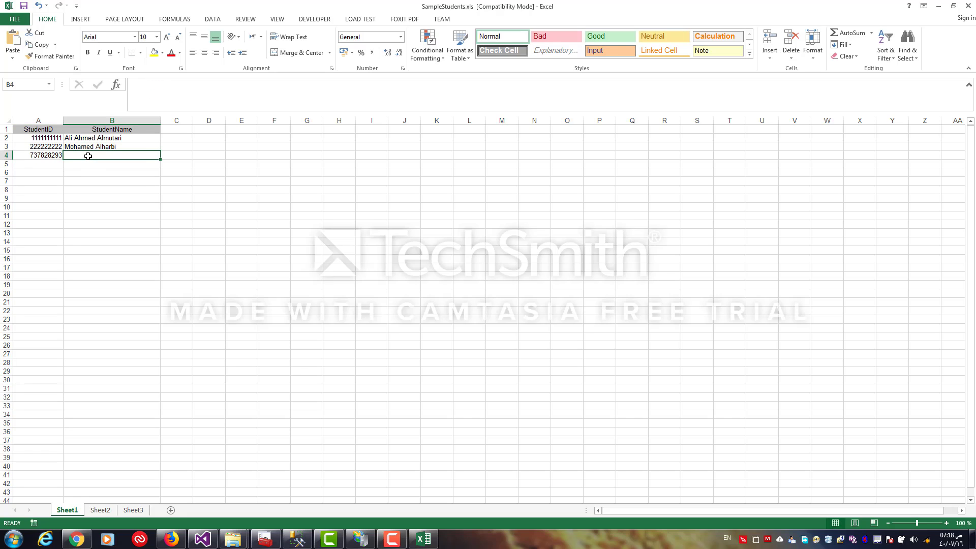
type("shjsjhsj shjshjshj")
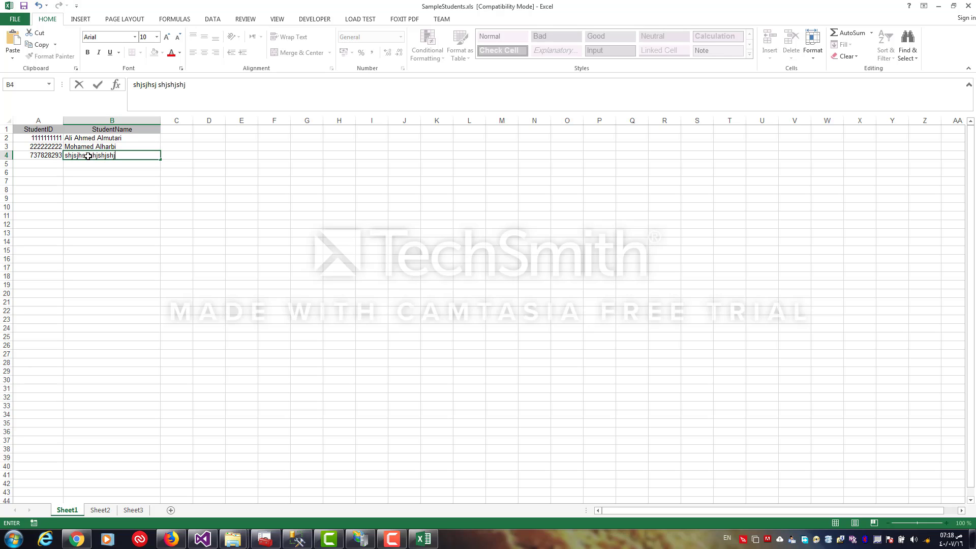
key("ctrl+Return")
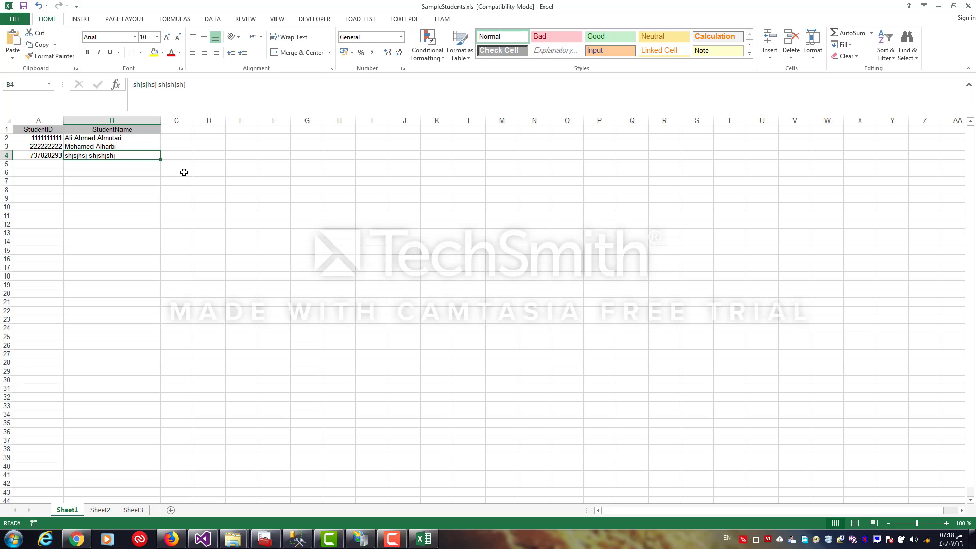
left_click(937, 11)
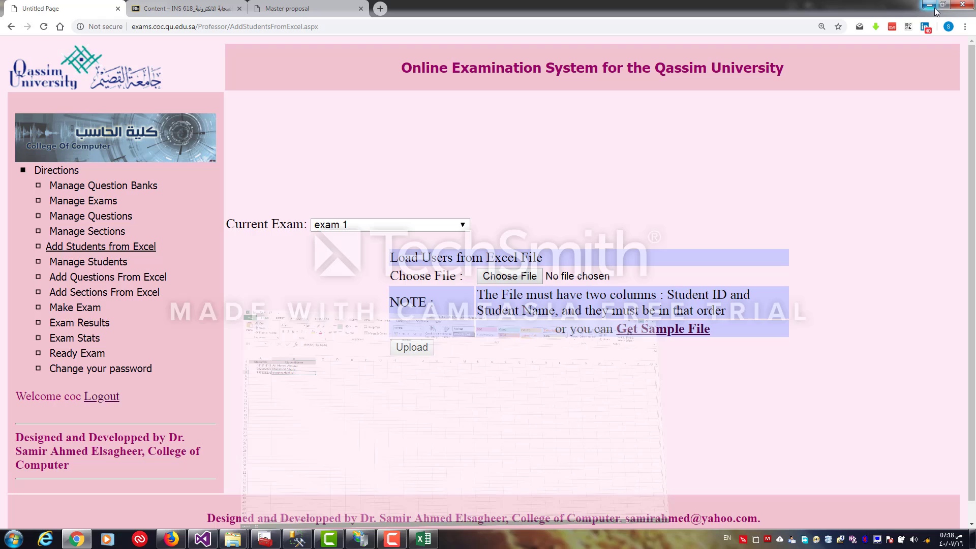
Upload SampleStudents.xls as the student list for exam 1
left_click(501, 276)
double_click(168, 73)
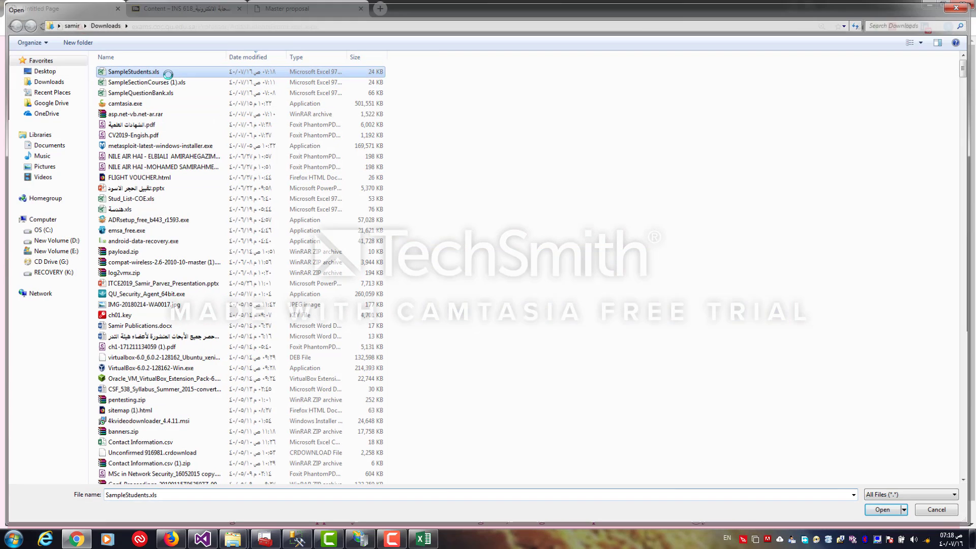
left_click(412, 346)
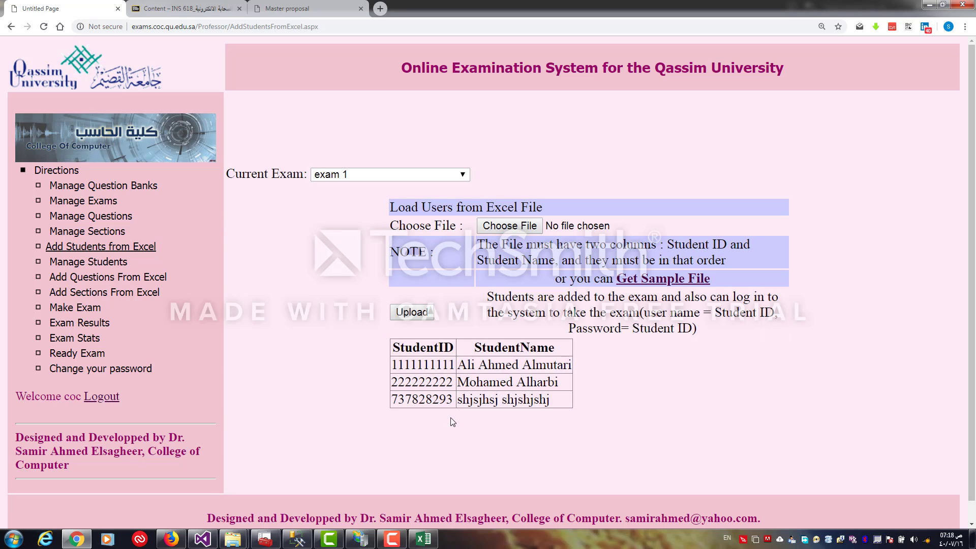
In Manage Students, add a student to exam 1 manually by entering a student ID and name
left_click(118, 265)
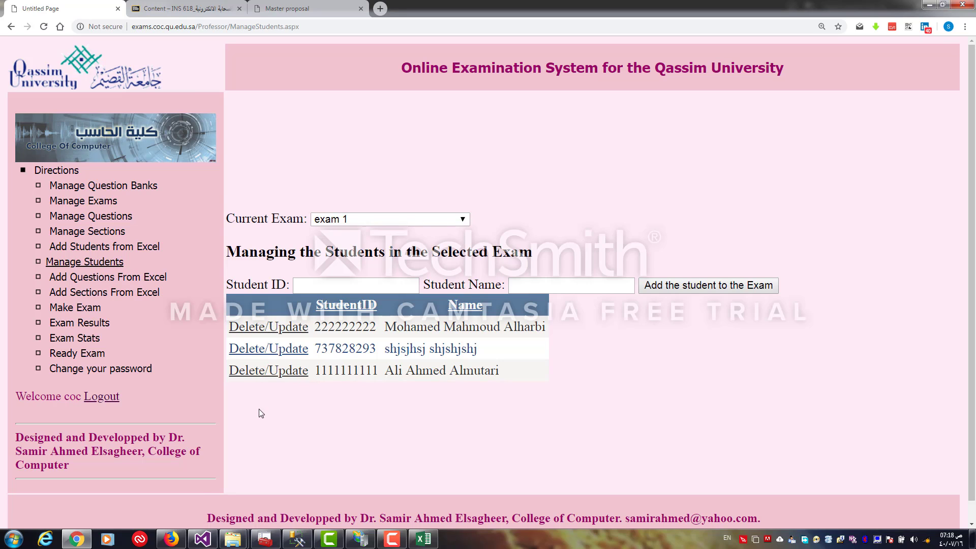
left_click(316, 283)
type("fshsh")
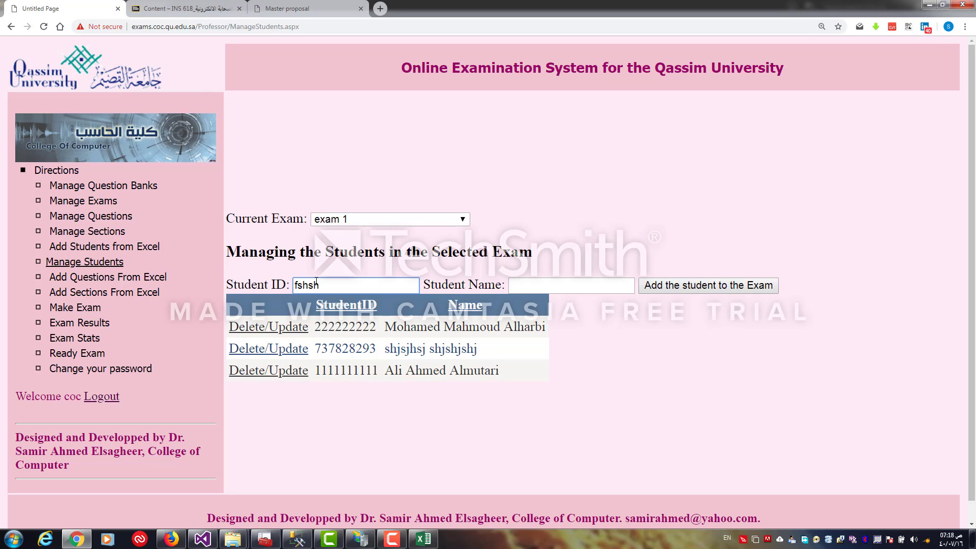
key("BackSpace")
key("BackSpace")
key("BackSpace")
key("BackSpace")
key("BackSpace")
type("123456789")
key("ctrl+a")
left_click(520, 285)
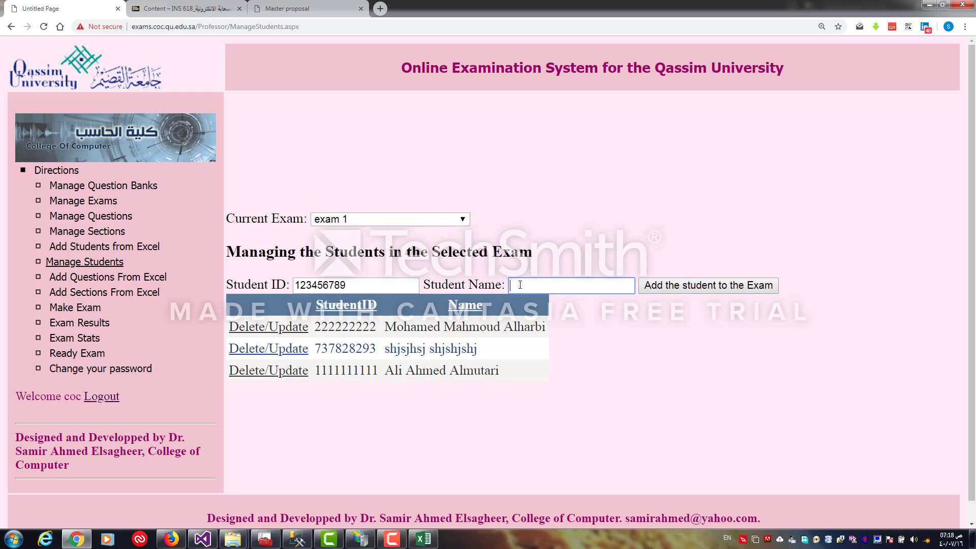
type("shg8u38738")
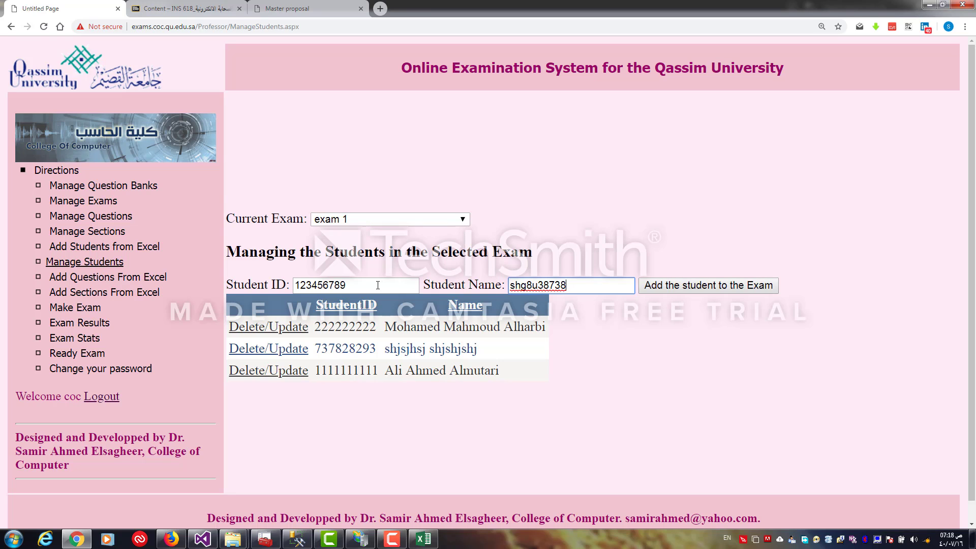
left_click_drag(379, 285, 294, 285)
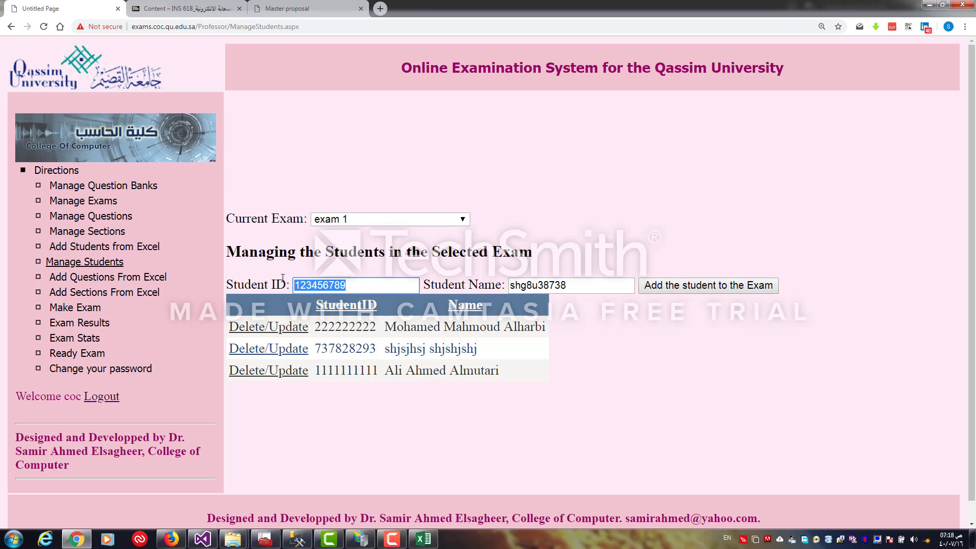
left_click(741, 287)
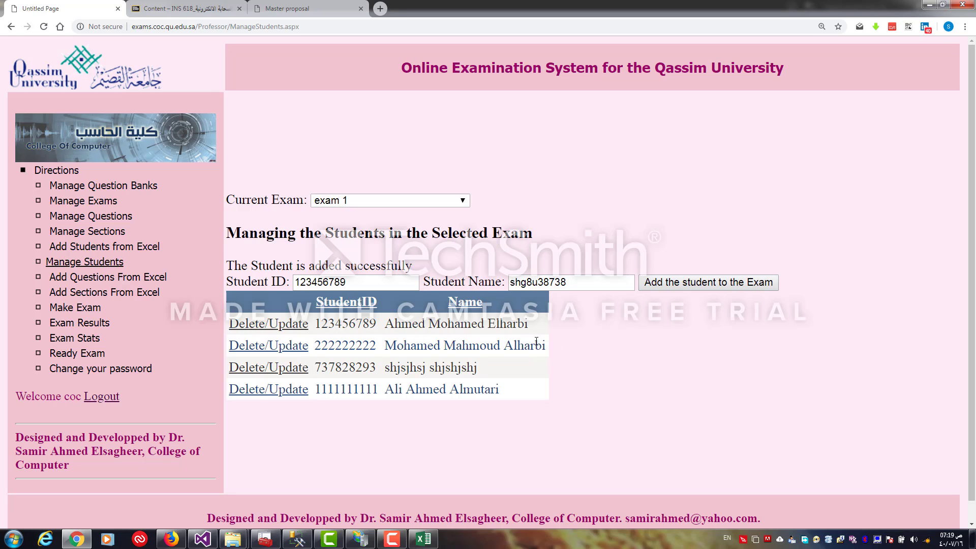
left_click_drag(379, 328, 312, 325)
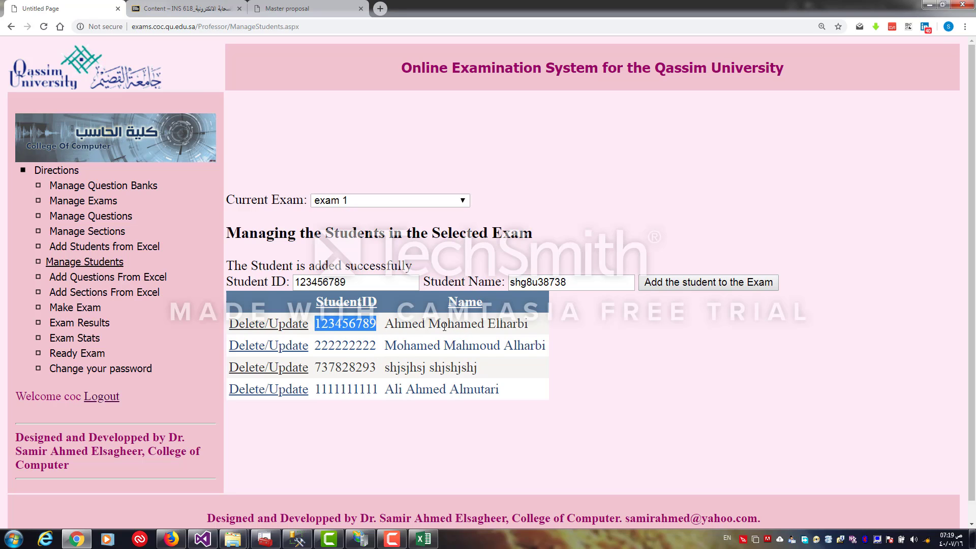
left_click_drag(366, 284, 256, 281)
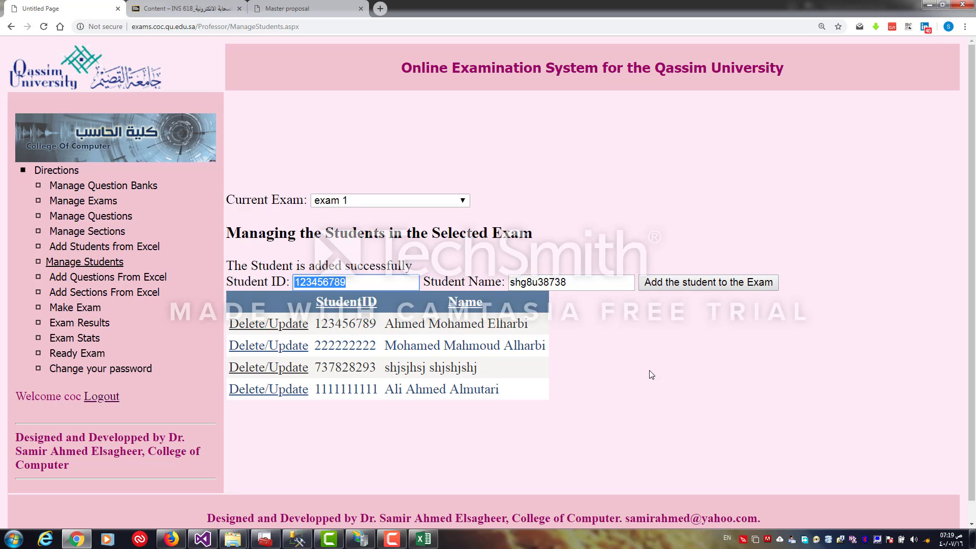
left_click(264, 368)
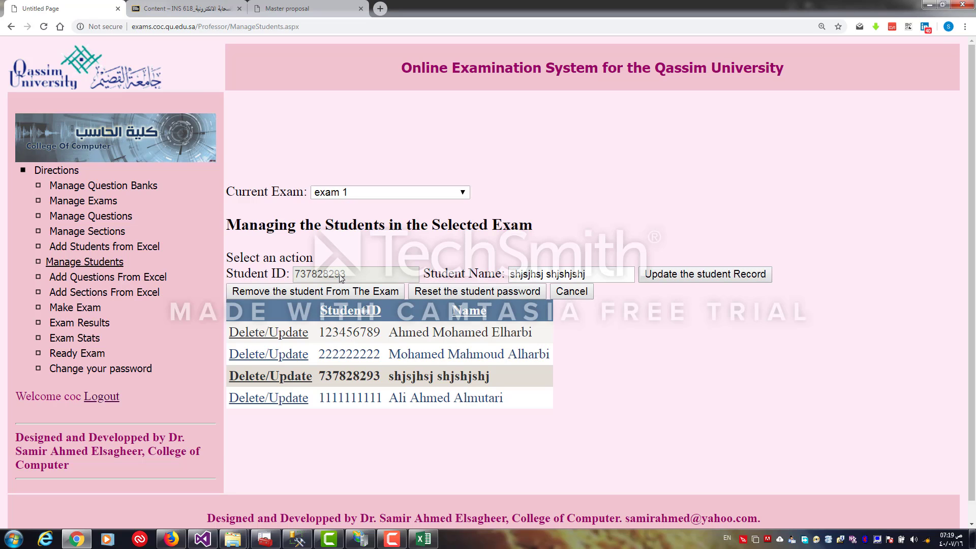
left_click(351, 289)
left_click(571, 291)
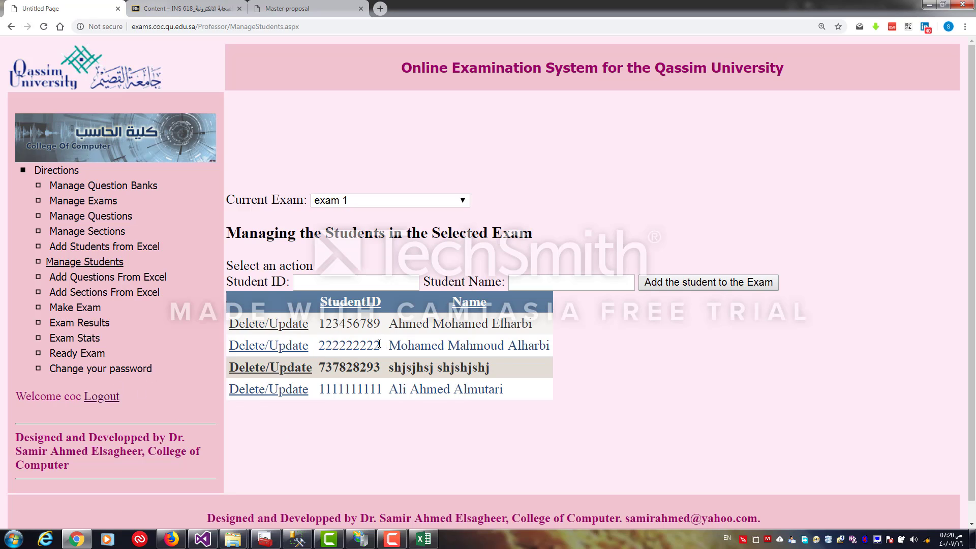
Log out of the professor account and sign in as the second student using the student's ID and password
left_click_drag(379, 345, 316, 343)
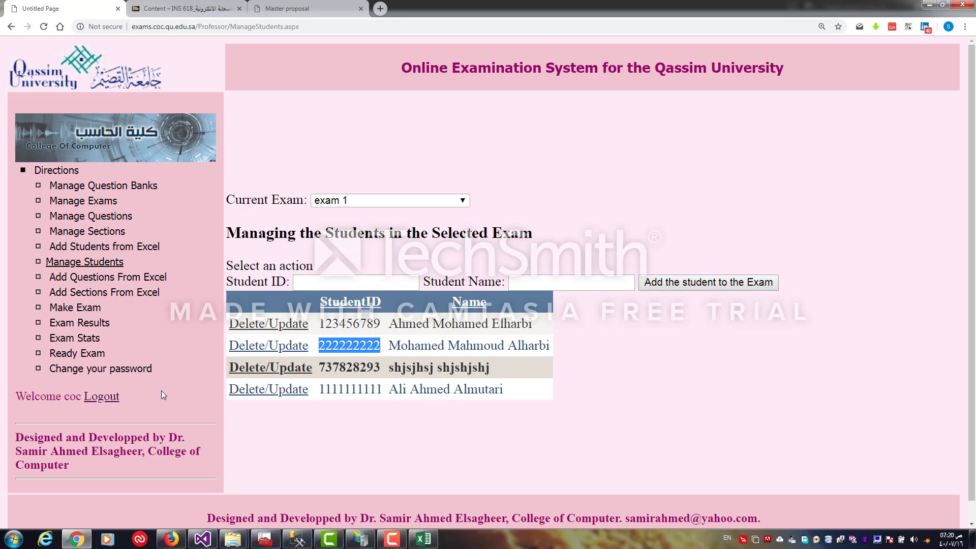
left_click(114, 403)
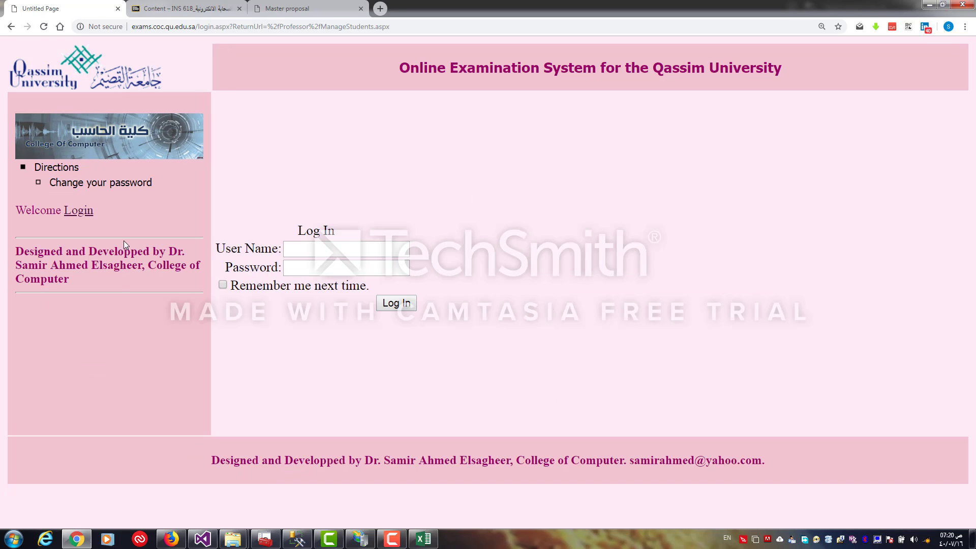
left_click(199, 27)
left_click(320, 251)
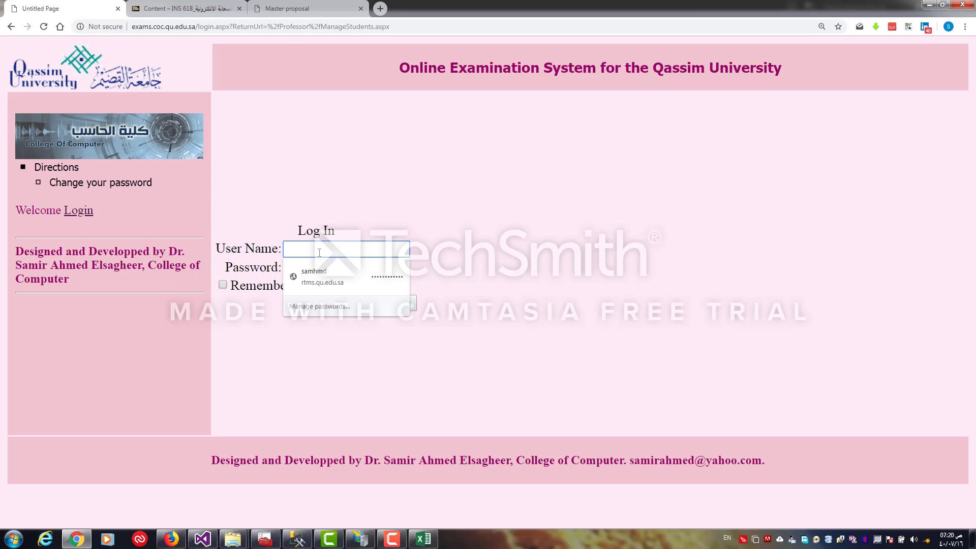
type("2222222222")
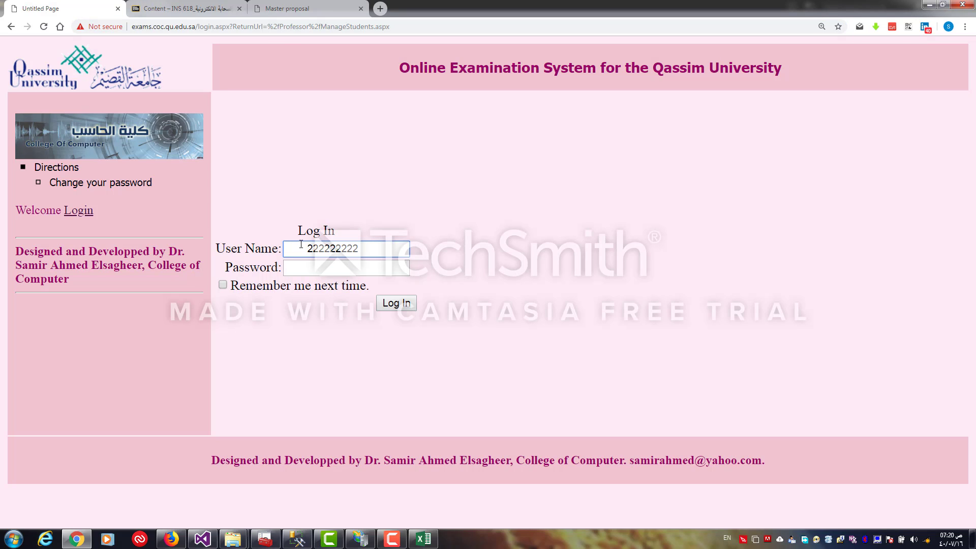
left_click(309, 248)
key("BackSpace")
double_click(344, 248)
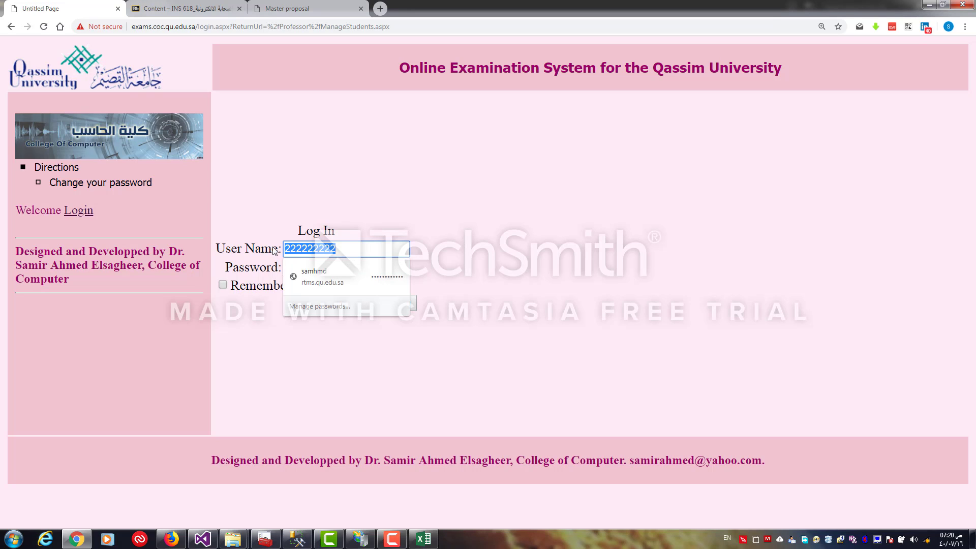
left_click(465, 200)
left_click(316, 262)
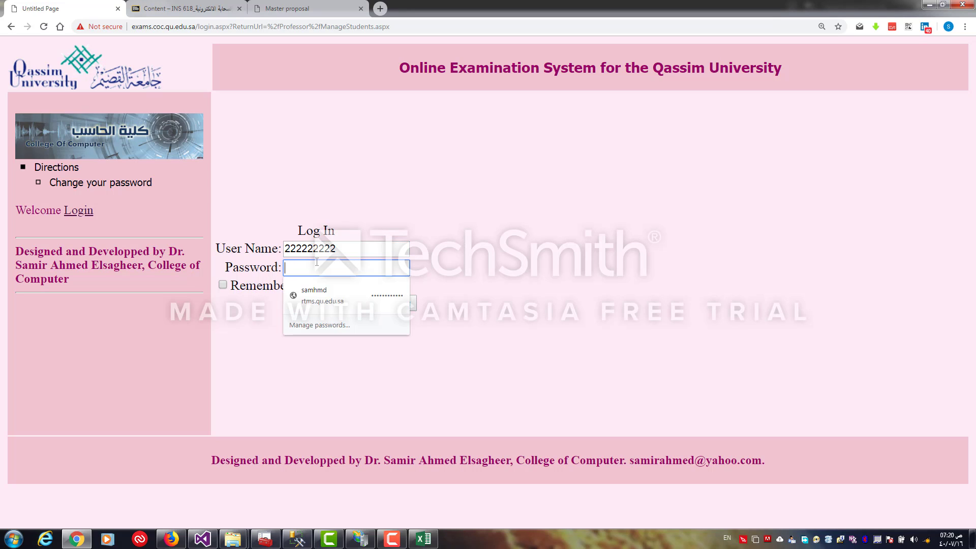
type("222222222")
left_click(394, 303)
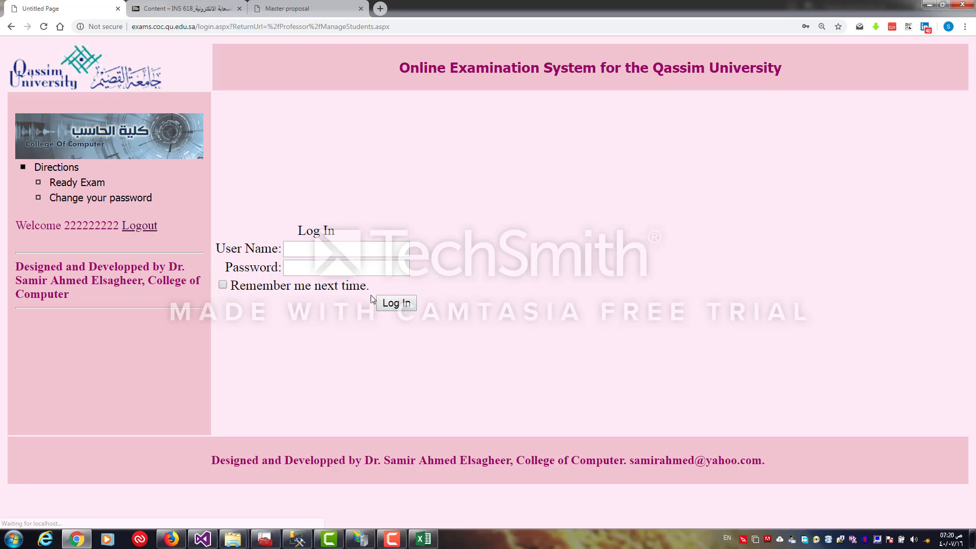
Open the ready exam and tick the first answer option for questions 1 to 5
left_click(79, 183)
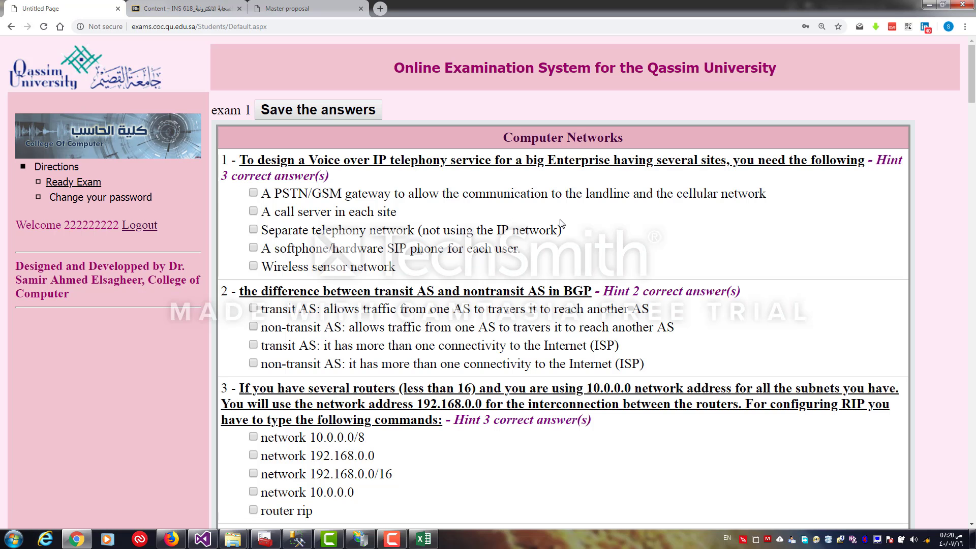
mouse_move(974, 100)
left_mouse_down()
mouse_move(975, 111)
mouse_move(975, 99)
left_mouse_up()
left_click(254, 193)
left_click(253, 308)
left_click(253, 438)
left_click_drag(972, 84, 972, 125)
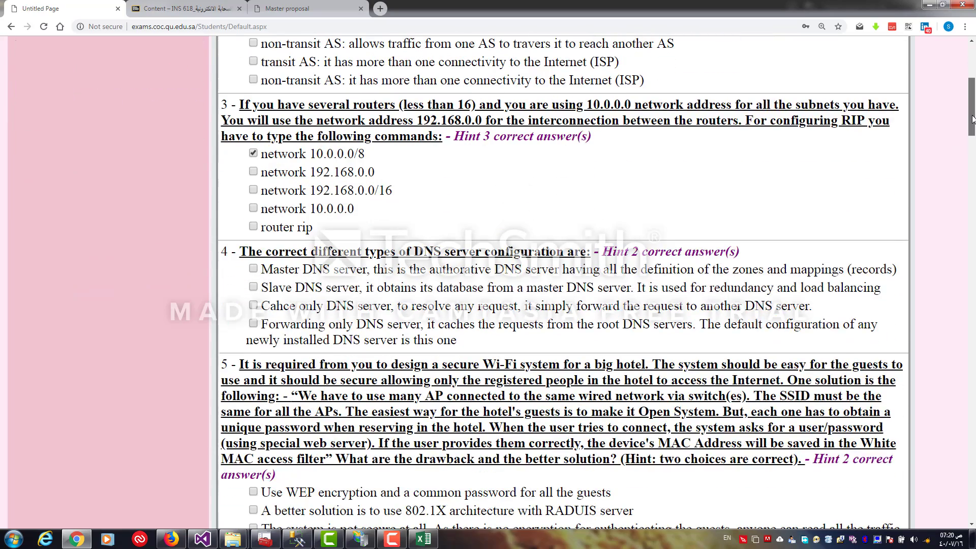
left_click(254, 270)
left_click(253, 493)
key("Page_Down")
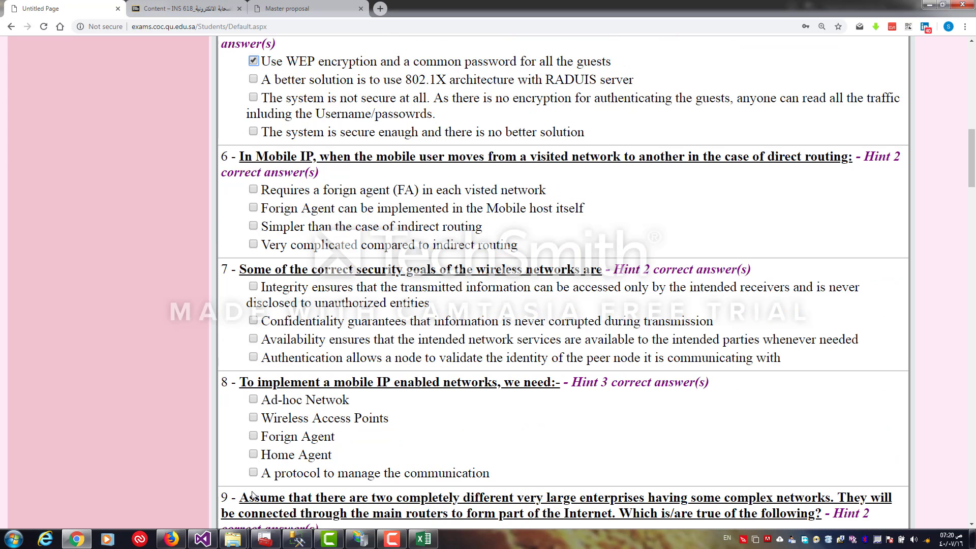
Tick the first answer option for questions 6 through 12, leaving question 11 unanswered
left_click(254, 189)
left_click(253, 286)
left_click(253, 399)
key("Page_Down")
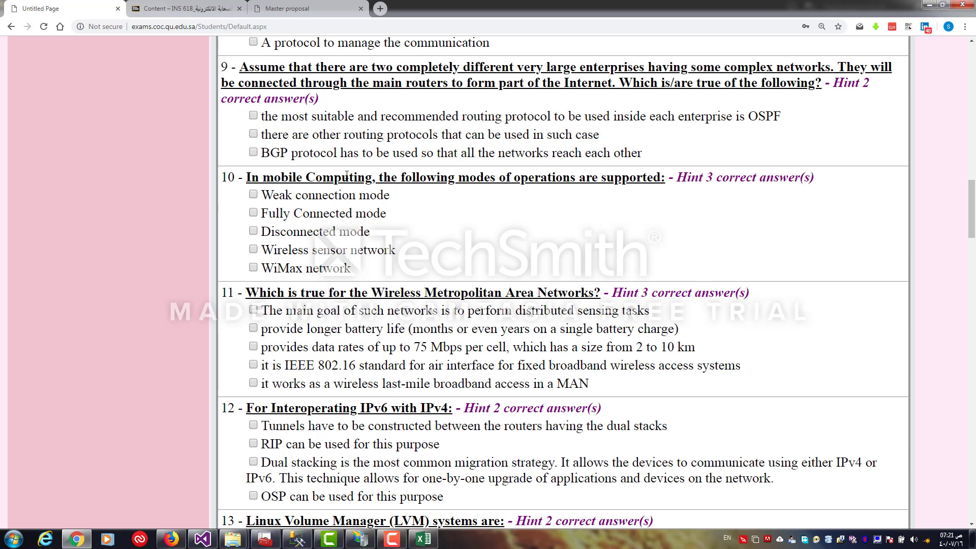
left_click(253, 116)
left_click(253, 195)
left_click(254, 426)
Tick the first answer option for questions 13 through 19
scroll(252, 430, "down", 8)
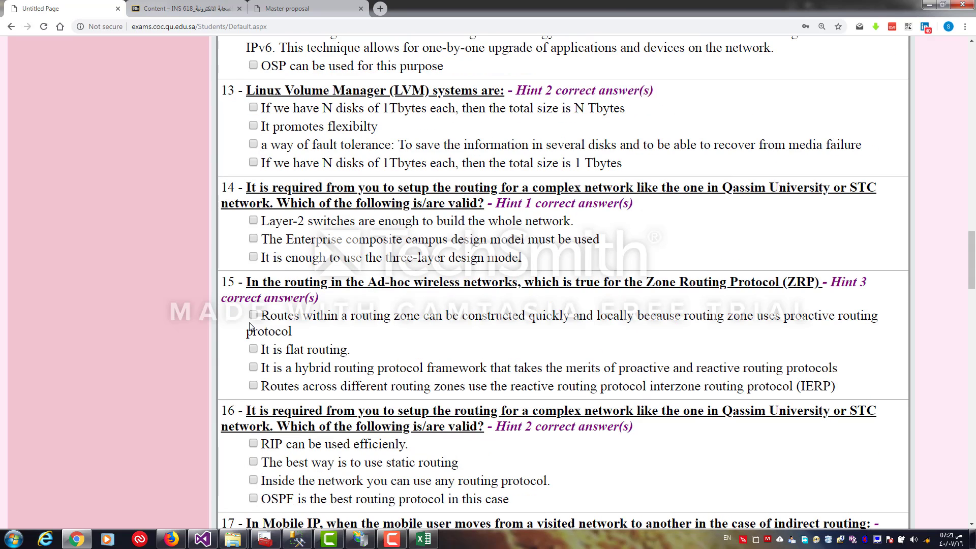
left_click(253, 108)
left_click(253, 221)
left_click(253, 316)
scroll(253, 445, "down", 8)
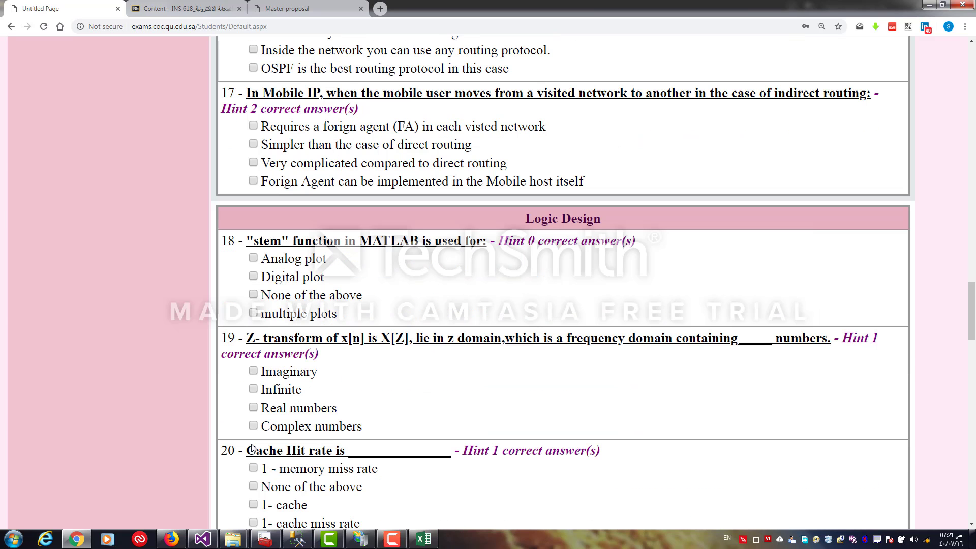
left_click(256, 127)
left_click(253, 259)
left_click(253, 371)
scroll(255, 470, "down", 8)
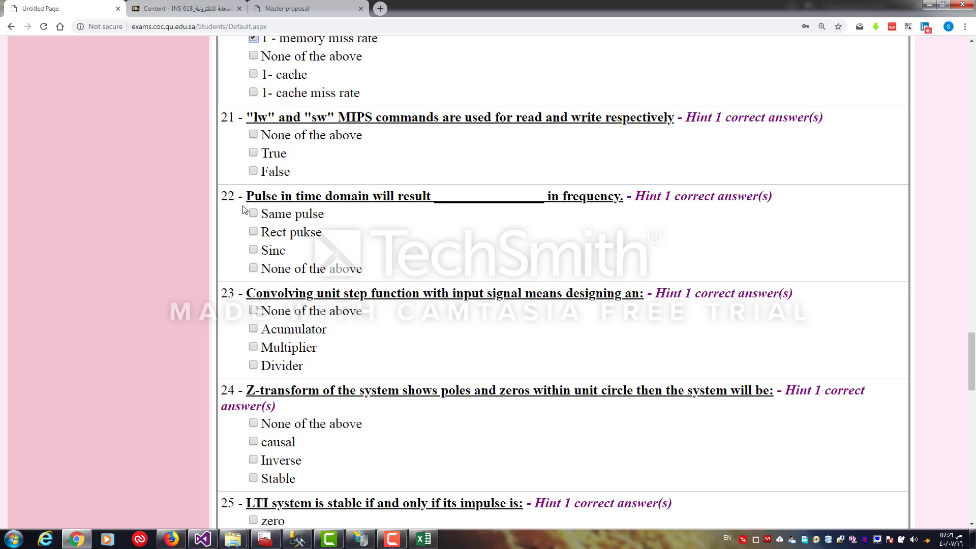
Tick the first answer option for questions 21 through 29
left_click(253, 135)
left_click(253, 214)
left_click(253, 310)
left_click(253, 424)
scroll(256, 431, "down", 8)
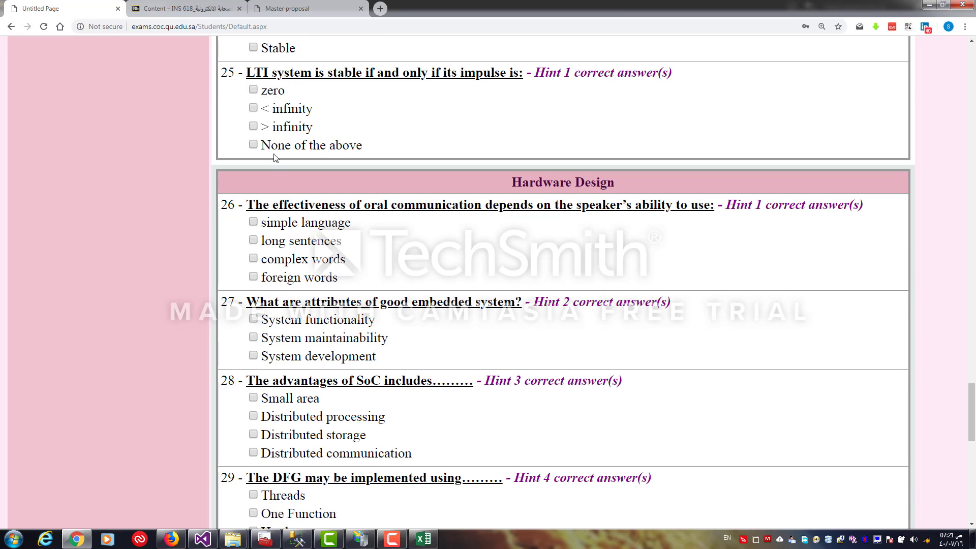
left_click(253, 90)
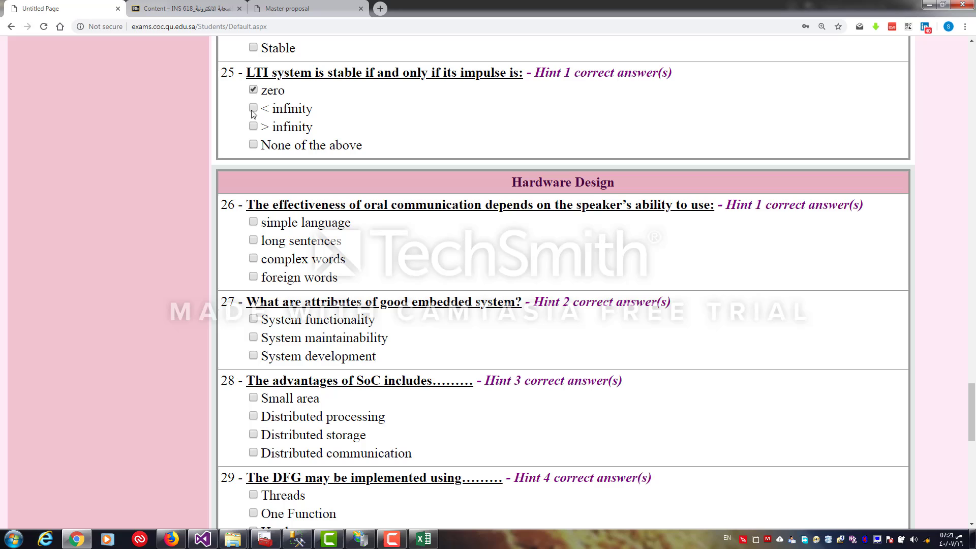
left_click(253, 223)
left_click(253, 320)
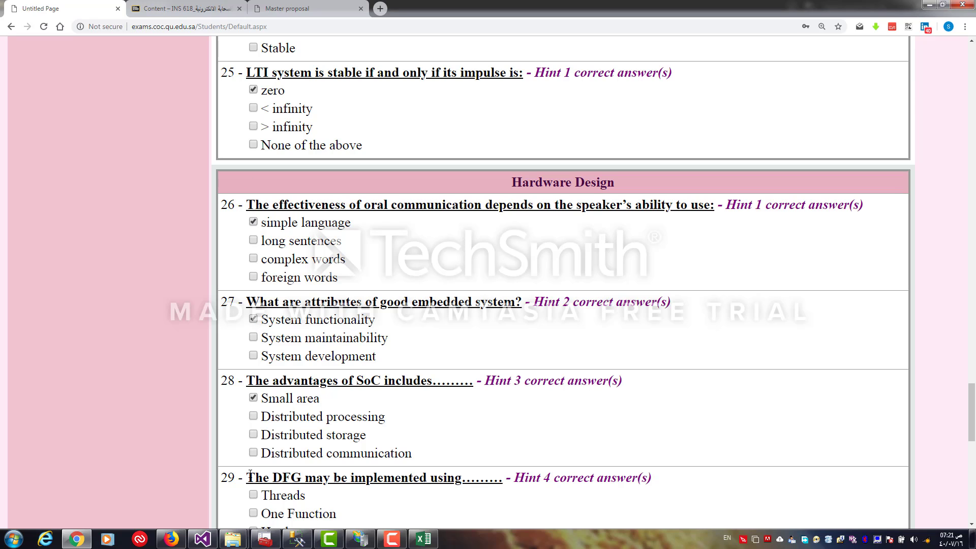
left_click(253, 495)
Tick the first answer option for questions 30 to 34 and save the answers
scroll(647, 330, "down", 7)
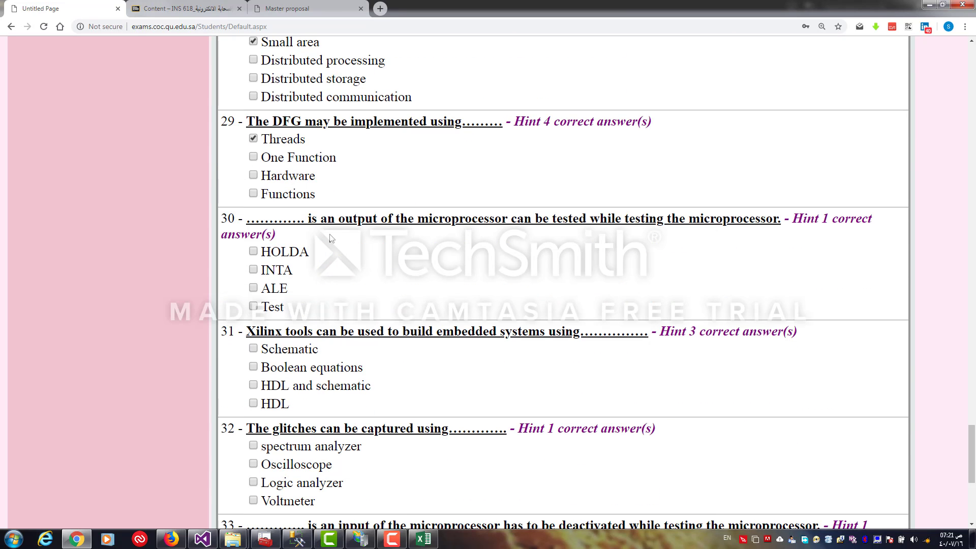
left_click(253, 253)
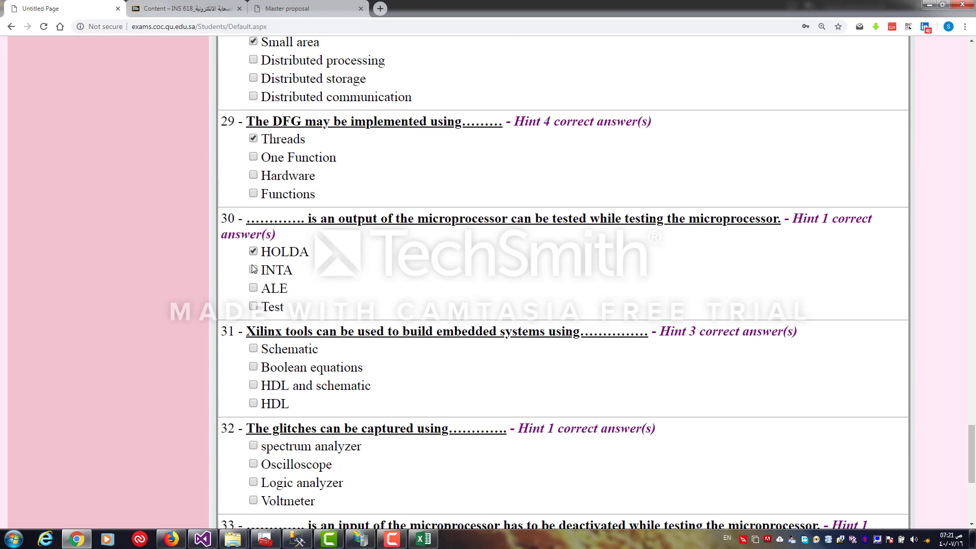
left_click(253, 349)
left_click(253, 447)
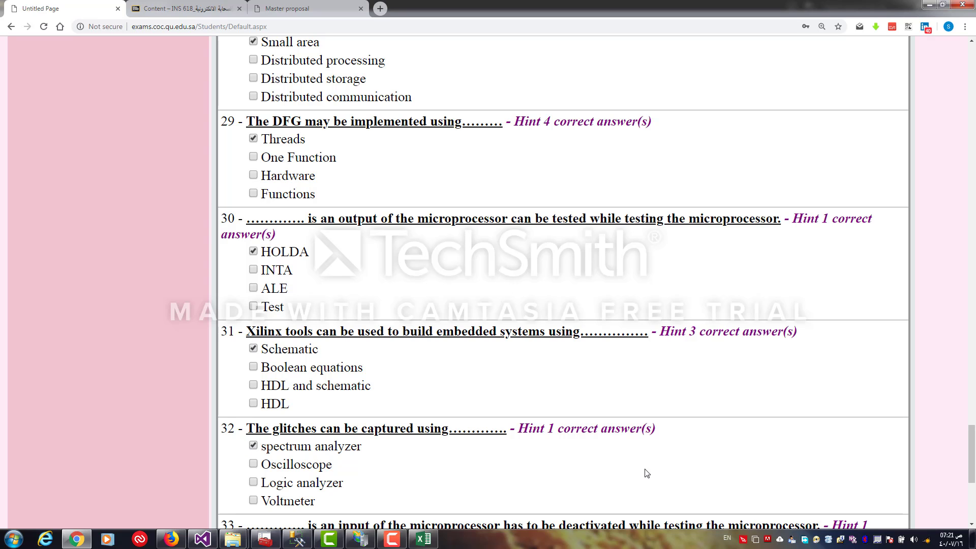
left_click_drag(973, 459, 972, 485)
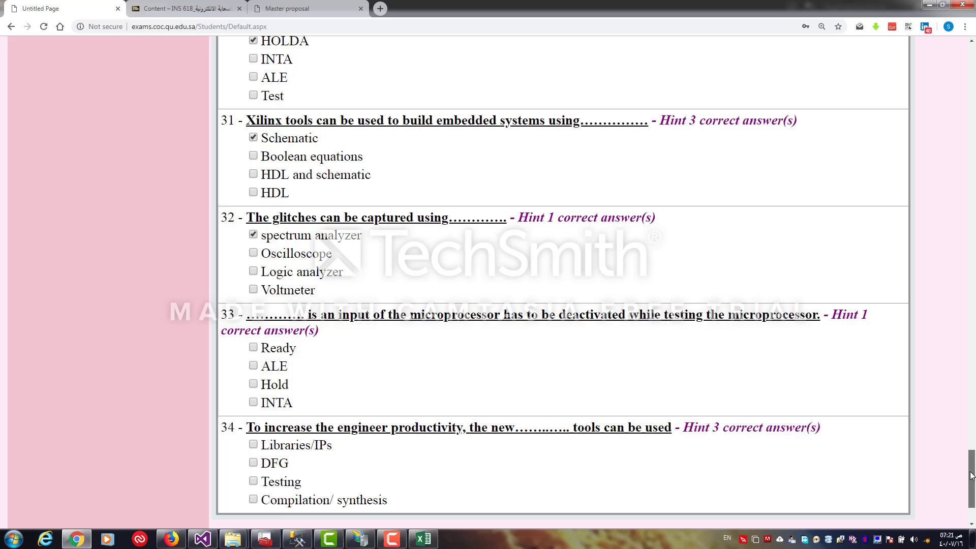
left_click(254, 348)
left_click(254, 446)
left_click_drag(973, 478, 973, 490)
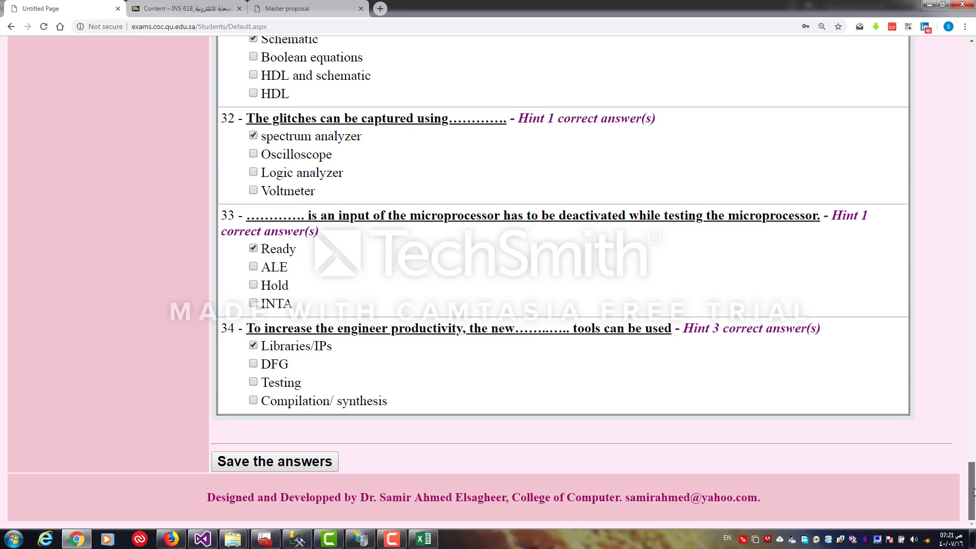
left_click(322, 462)
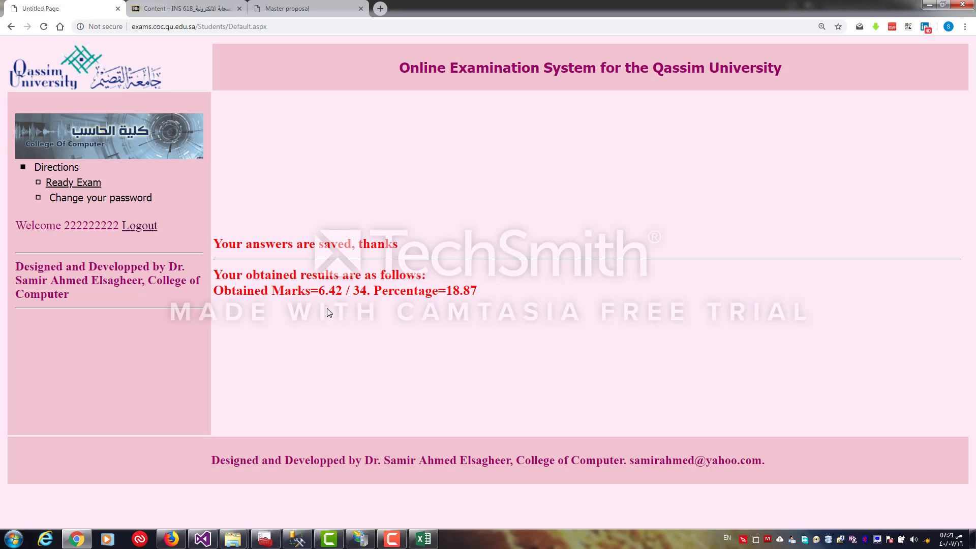
Log out of the student account and sign back in with the professor's username and password
left_click_drag(476, 292, 446, 287)
left_click(148, 232)
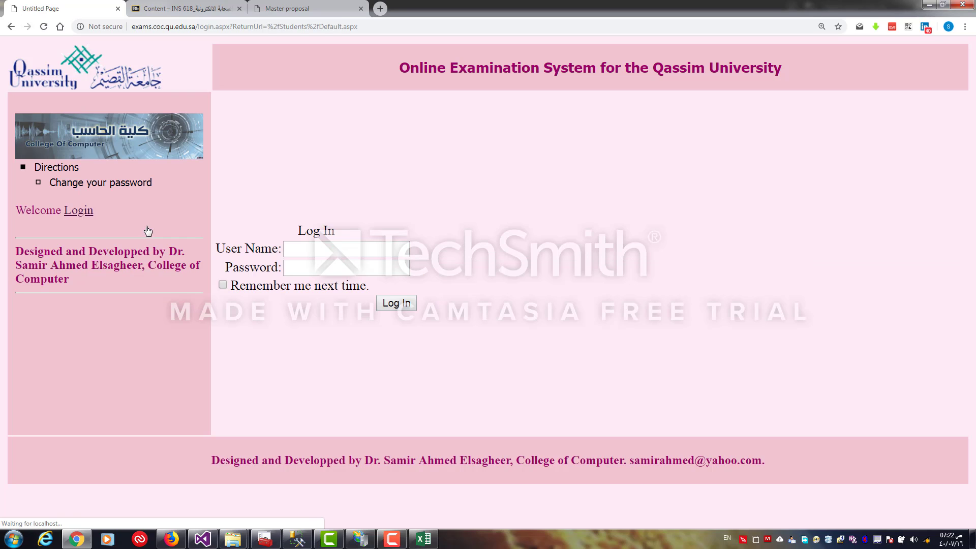
left_click(292, 253)
type("coc")
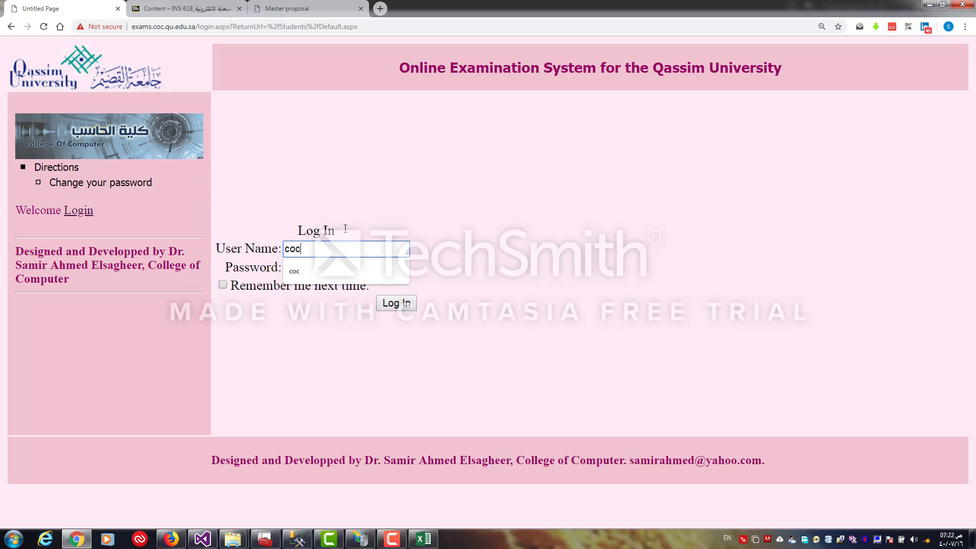
left_click(319, 269)
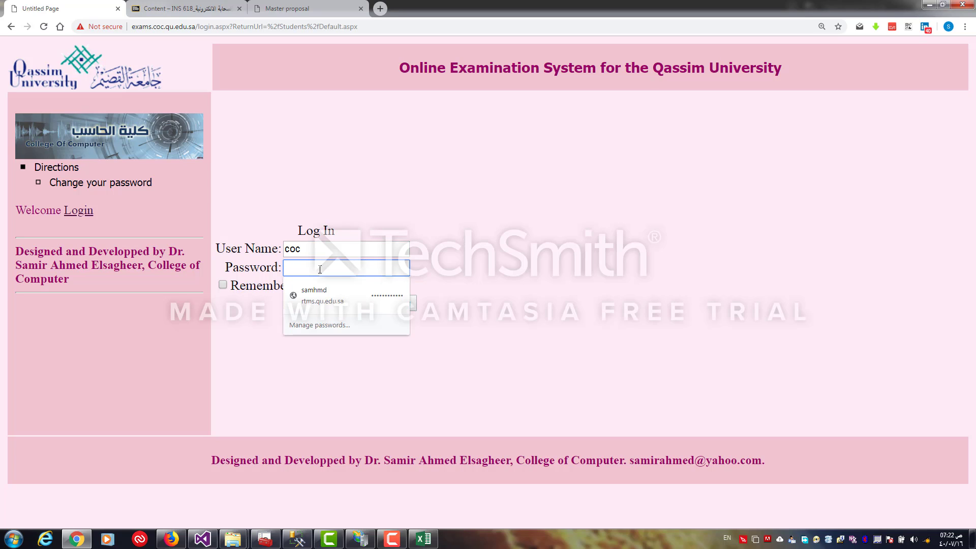
type("••••••••")
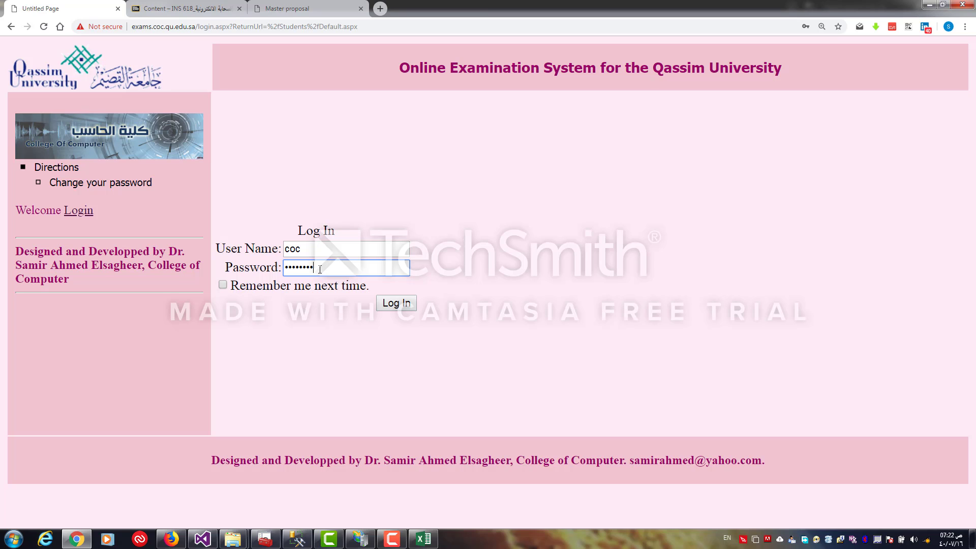
key("Return")
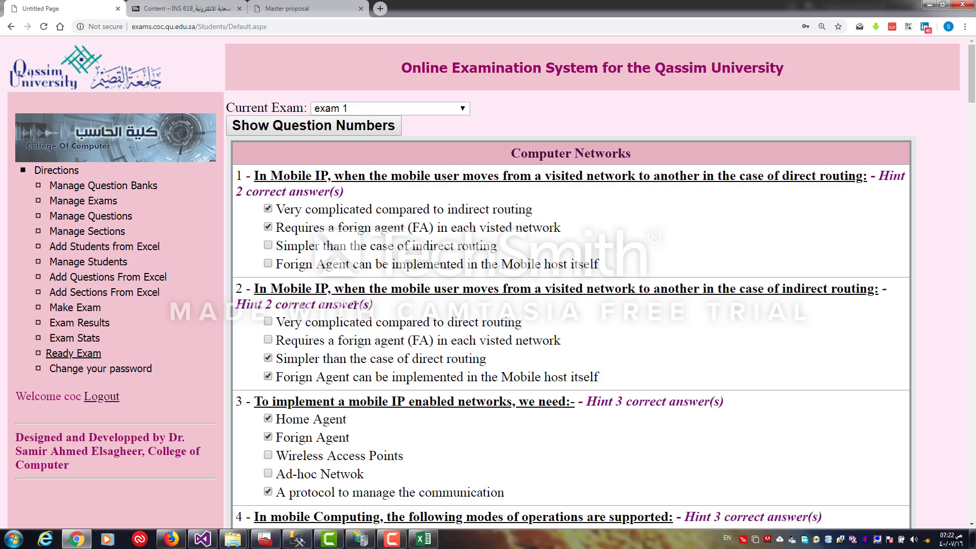
Show the students' results for exam 1, then for Exit Exam for IT Sem 391V2
left_click(102, 325)
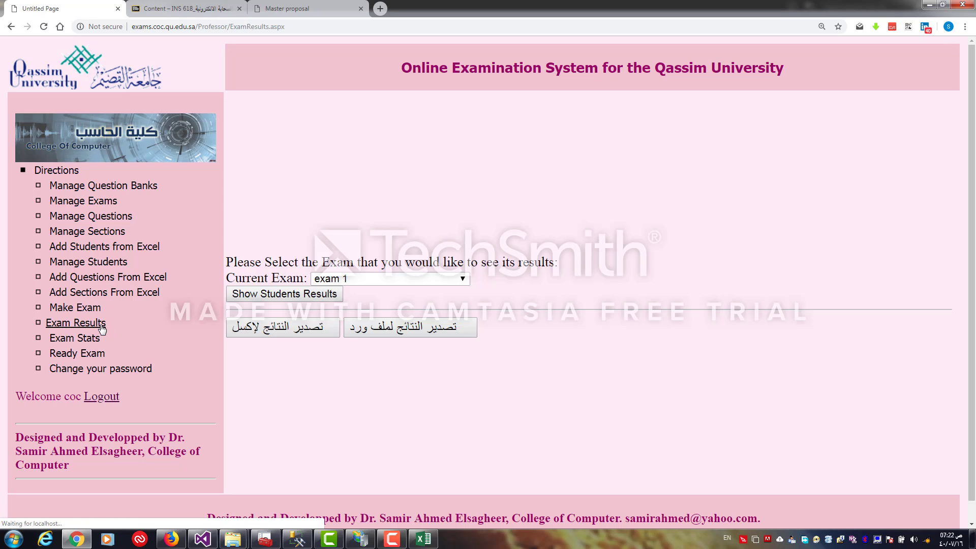
left_click(325, 295)
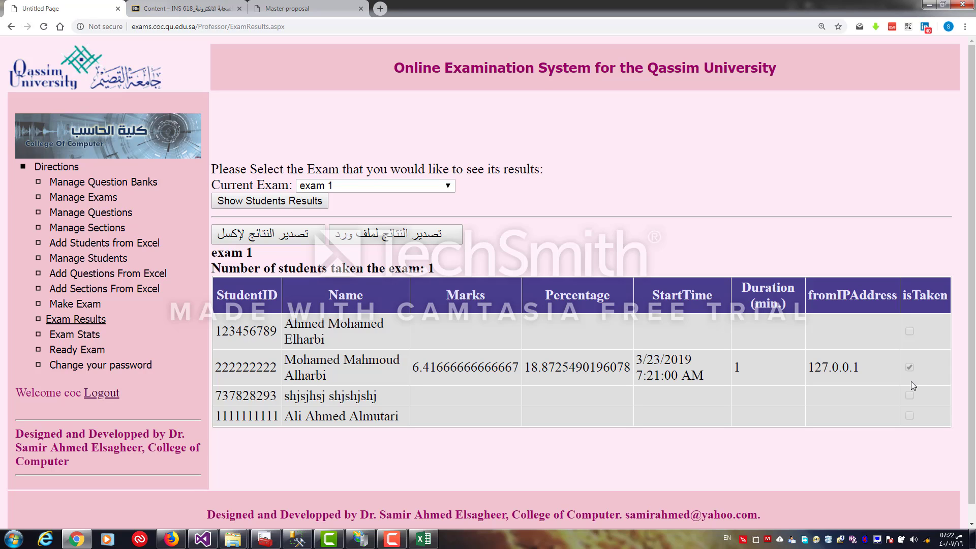
left_click(449, 187)
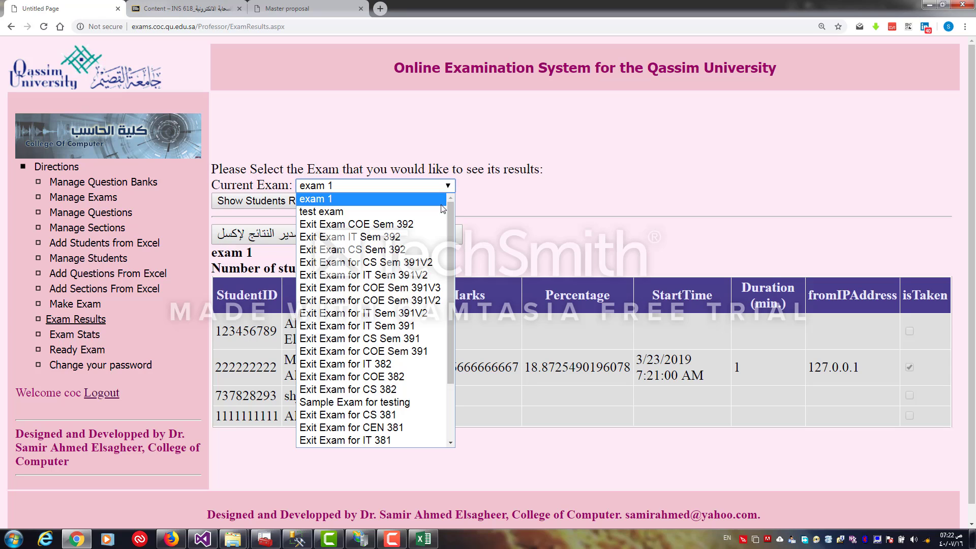
left_click(403, 279)
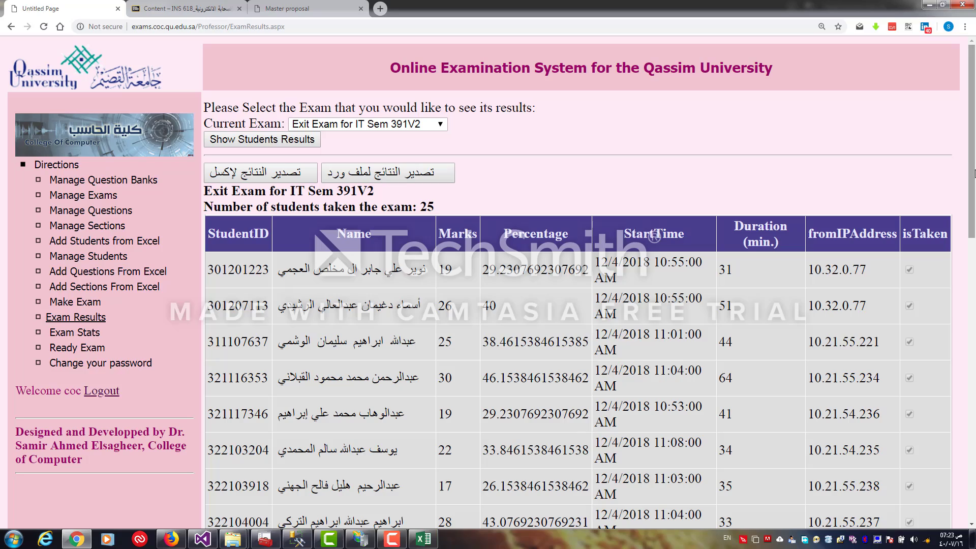
mouse_move(974, 174)
left_mouse_down()
mouse_move(974, 457)
mouse_move(973, 139)
mouse_move(971, 447)
mouse_move(973, 167)
left_mouse_up()
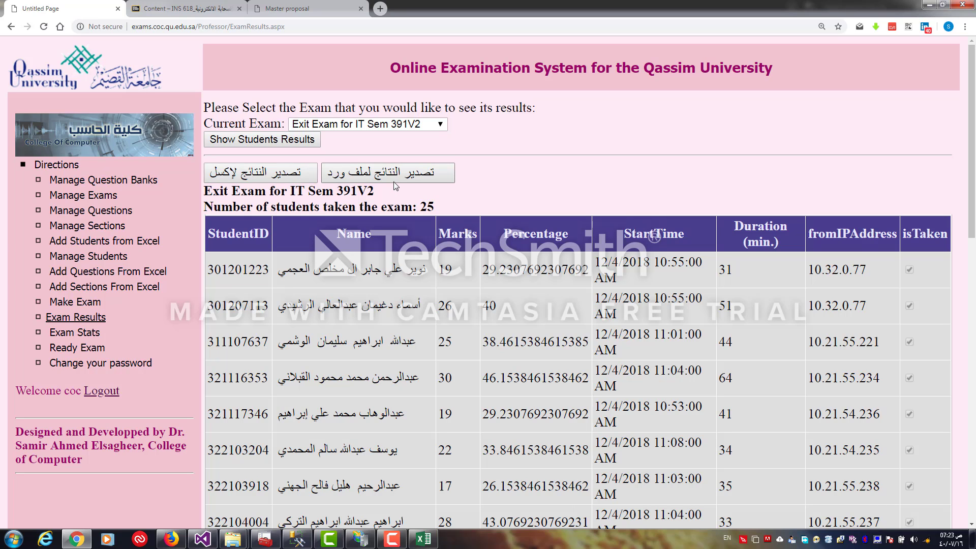
Review the students' results table for Exit Exam for IT Sem 391V2
double_click(428, 207)
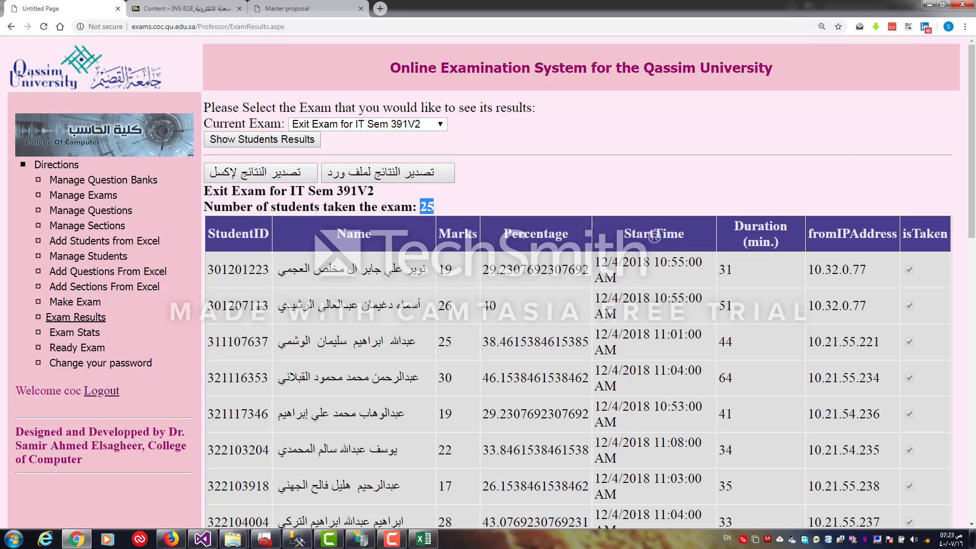
scroll(931, 350, "down", 12)
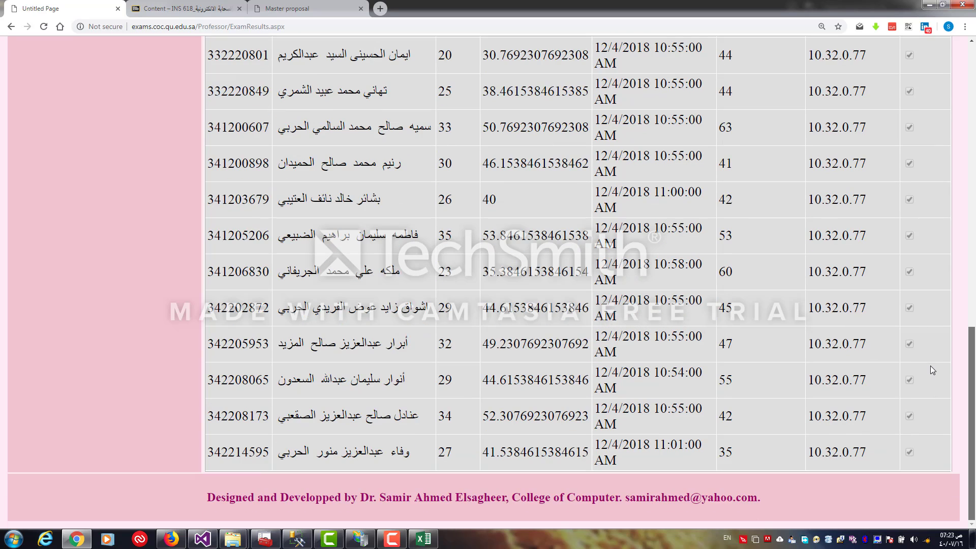
scroll(930, 356, "up", 12)
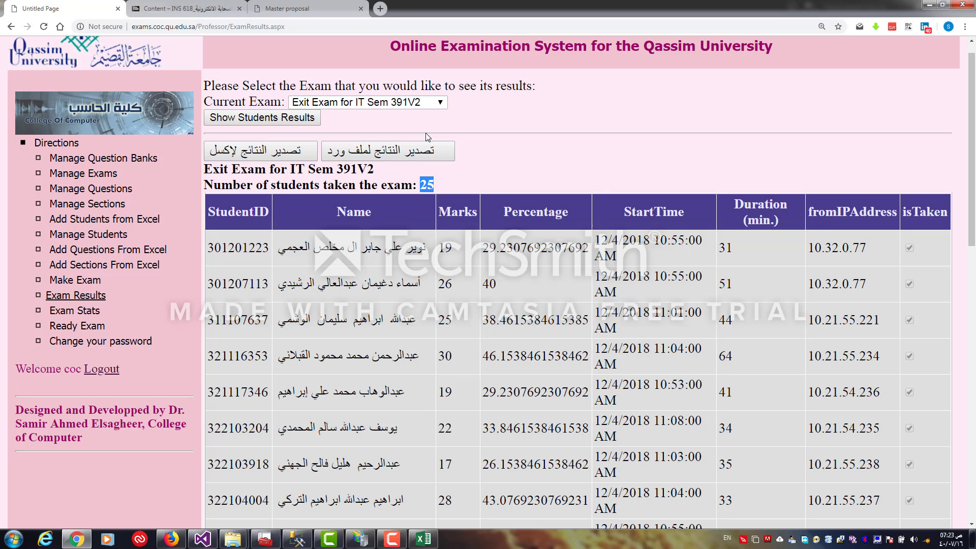
Open the Exam Stats page, reload it, and select Exit Exam for IT Sem 391V2 as the current exam
left_click(79, 311)
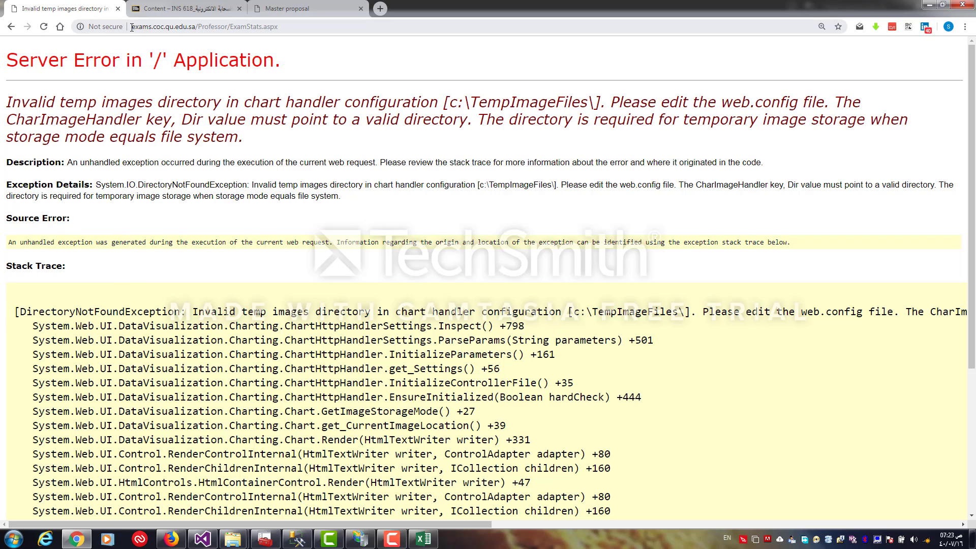
left_click_drag(131, 26, 195, 27)
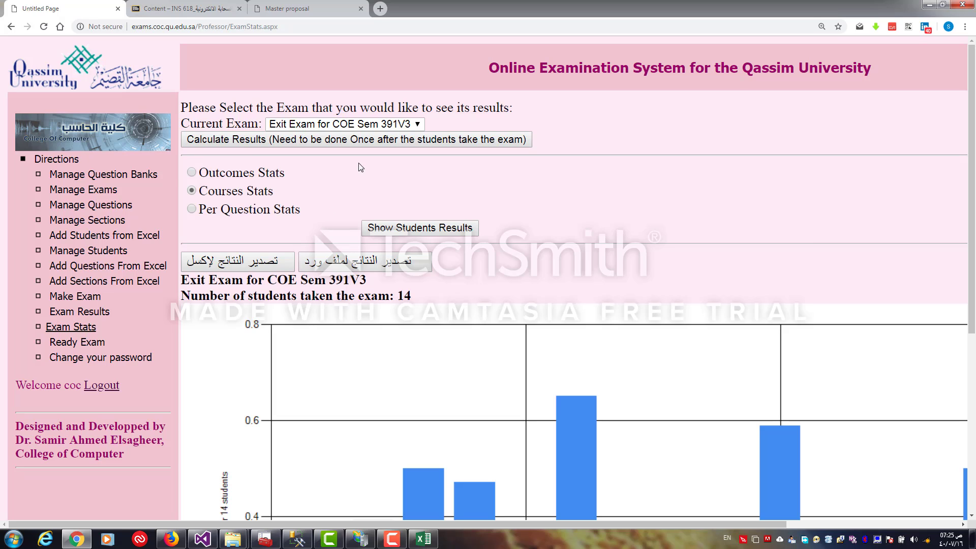
left_click(356, 124)
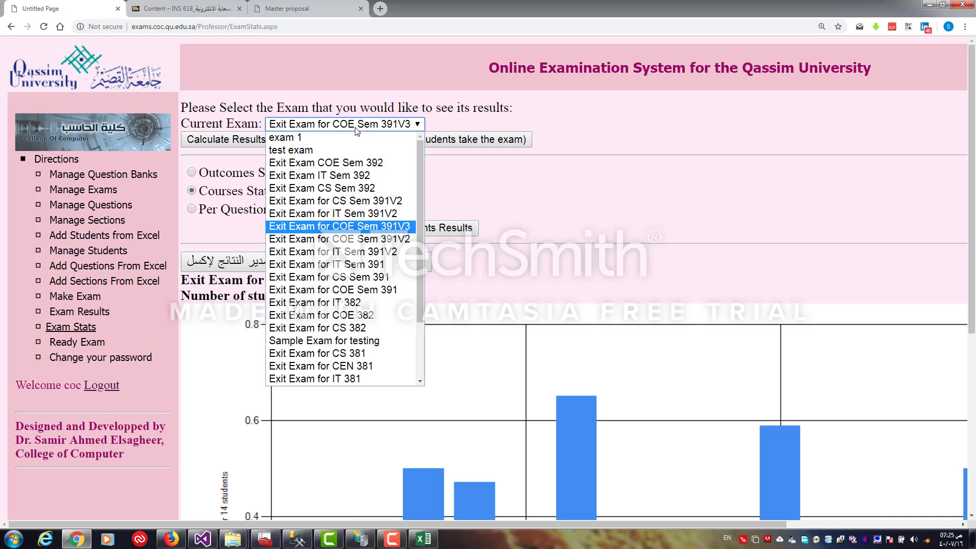
left_click(360, 214)
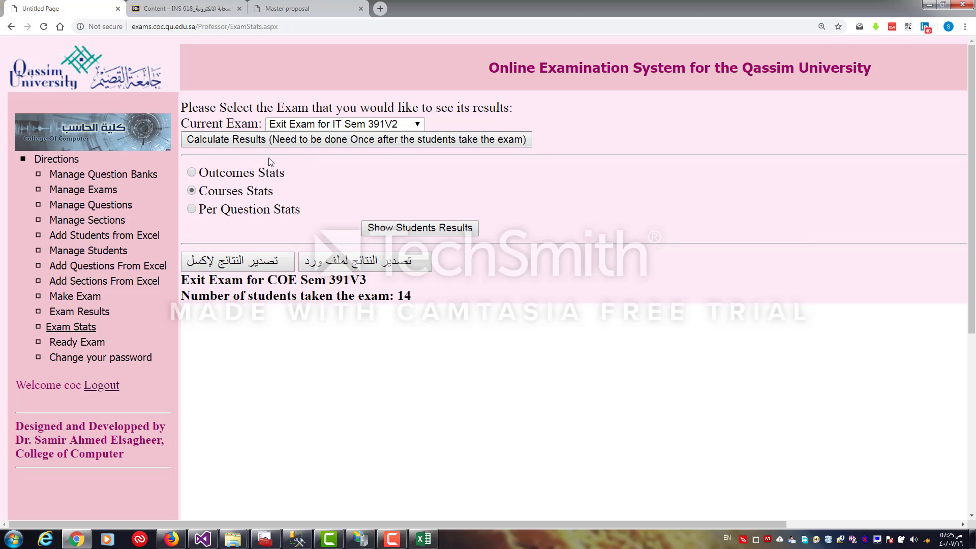
Choose Outcomes Stats for the exam and scroll to the outcome averages chart
scroll(265, 168, "down", 1)
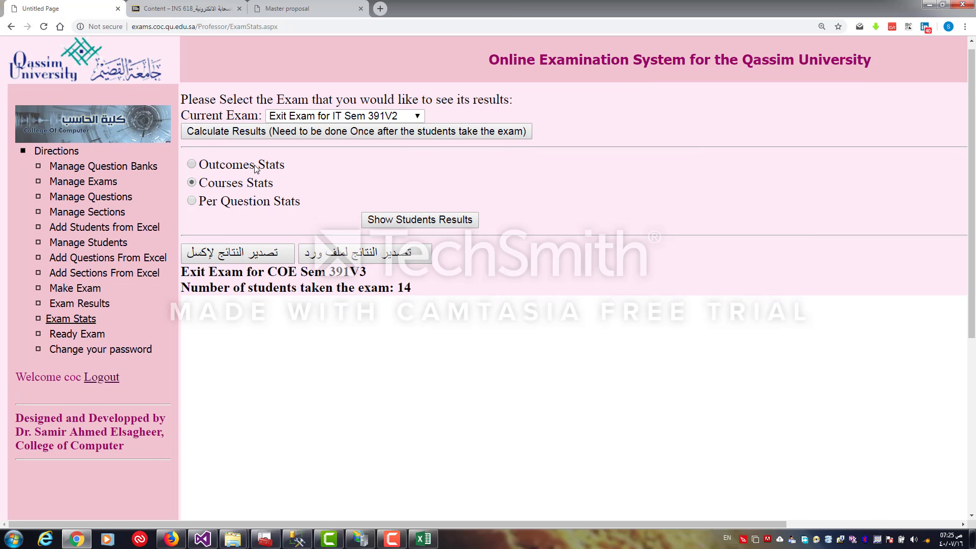
left_click(256, 169)
scroll(859, 302, "down", 2)
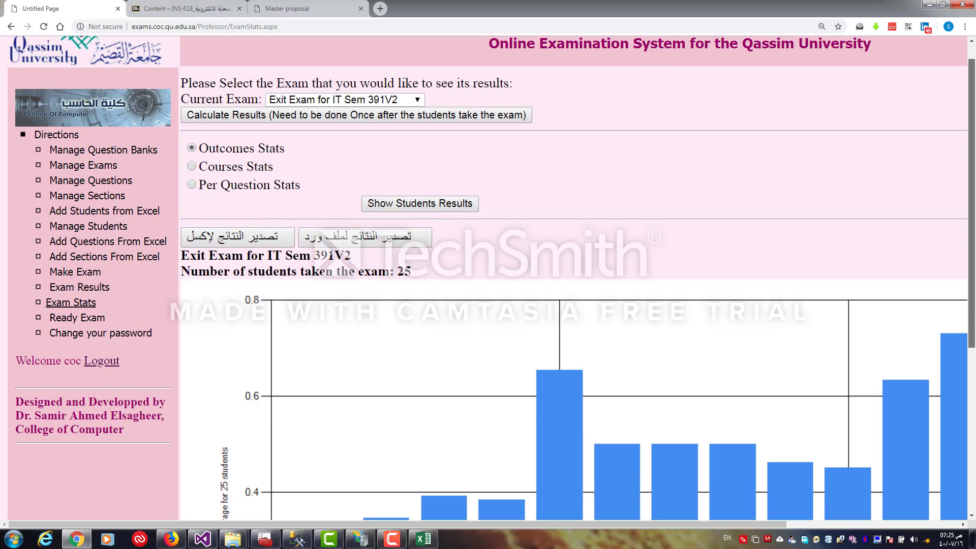
left_click_drag(970, 298, 968, 449)
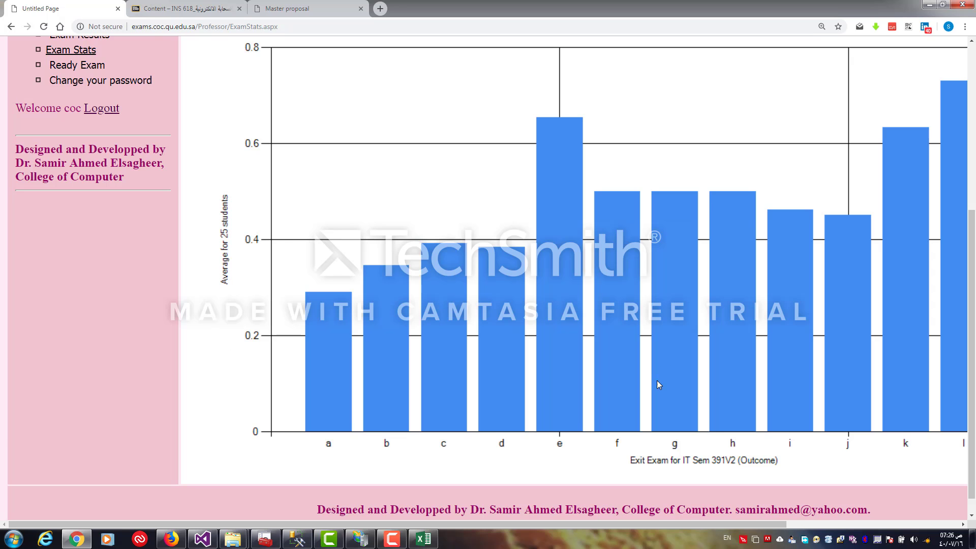
Save the outcome chart image as ChartImg.png in the Downloads folder
left_click_drag(659, 525, 746, 506)
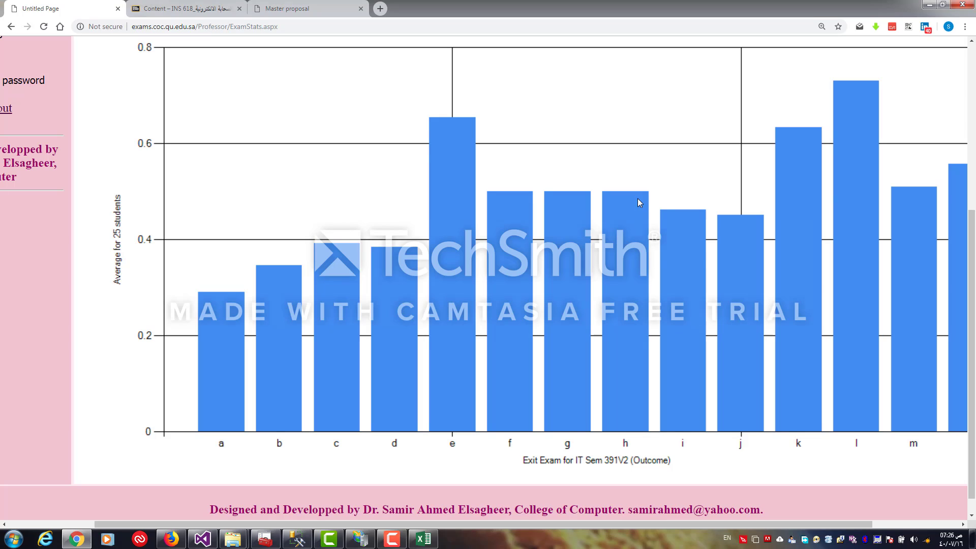
right_click(620, 145)
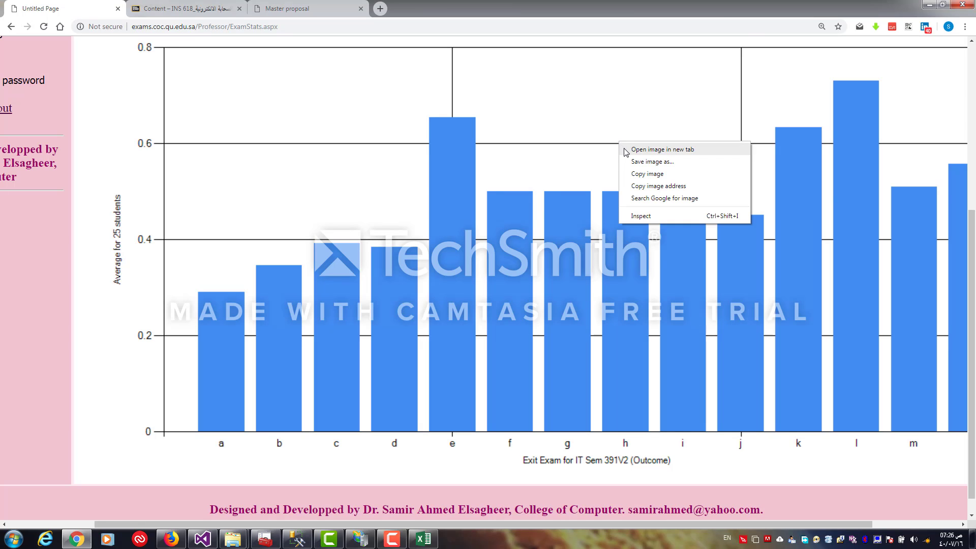
left_click(635, 162)
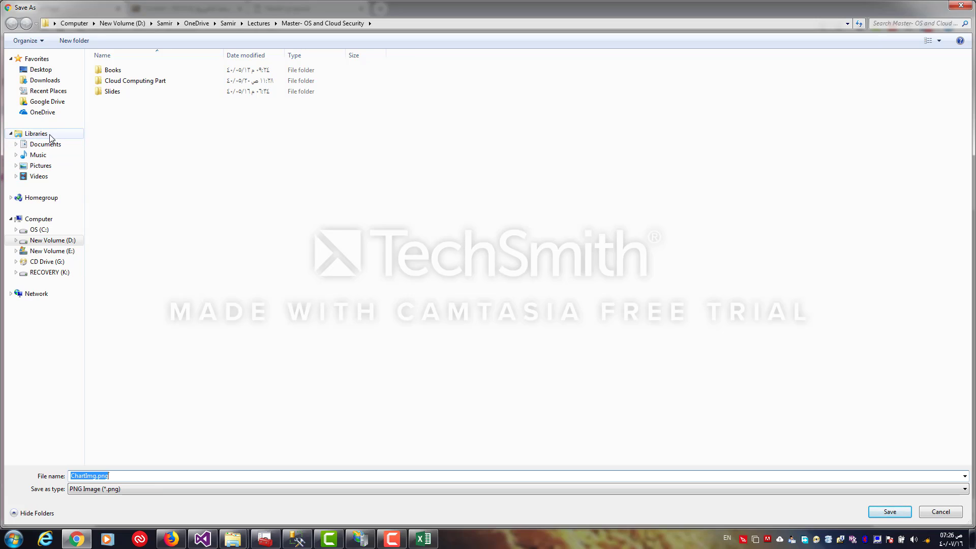
left_click(44, 81)
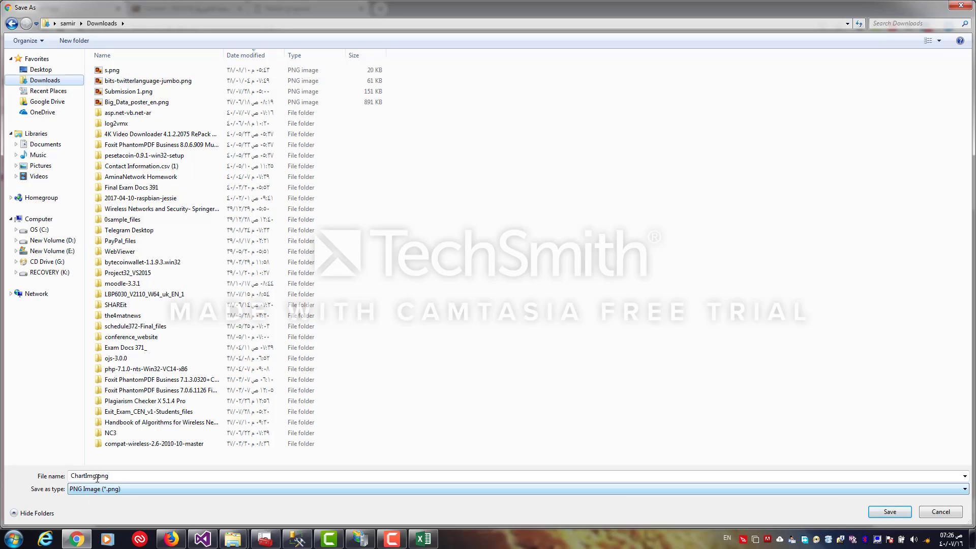
left_click(69, 476)
left_click(93, 476)
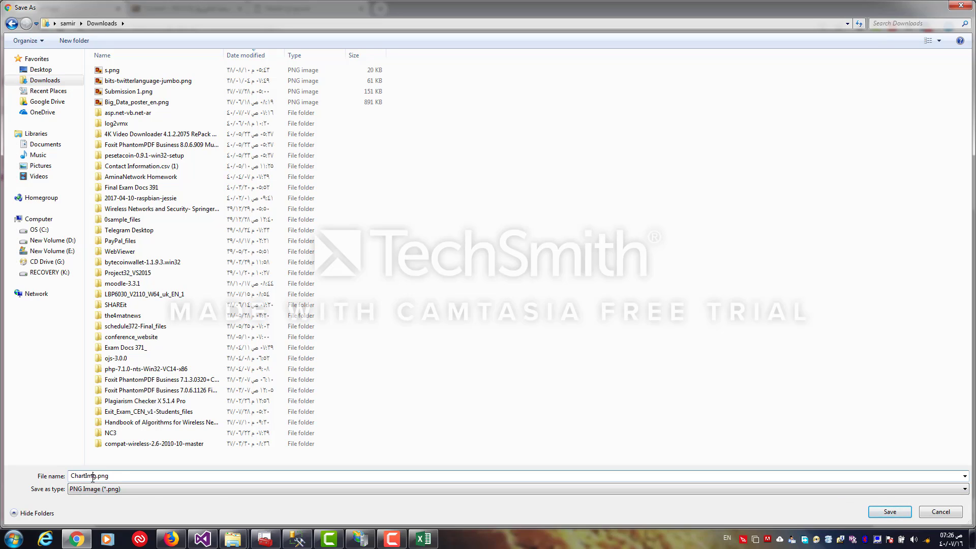
left_click(903, 511)
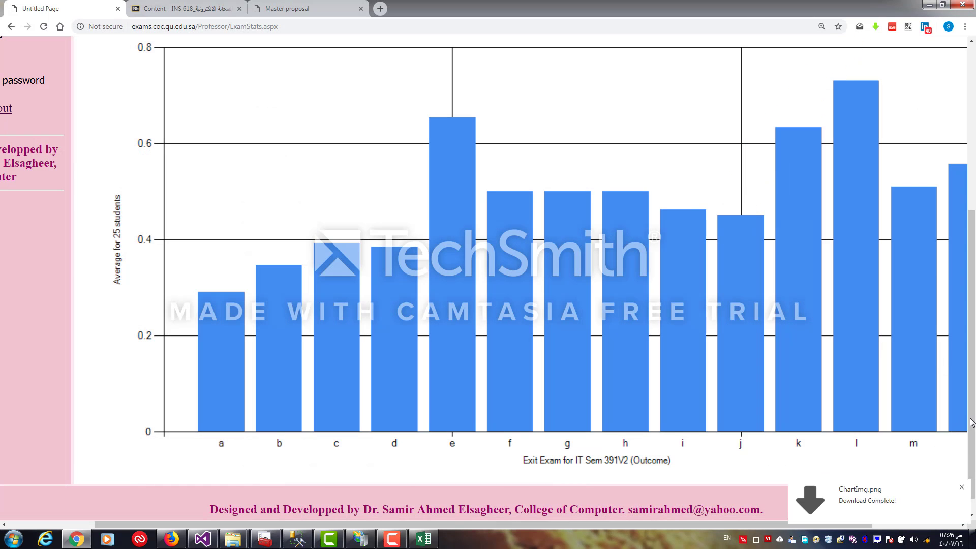
Show the students' outcome statistics table for Exit Exam for IT Sem 391V2
left_click_drag(972, 375, 963, 309)
scroll(960, 303, "up", 3)
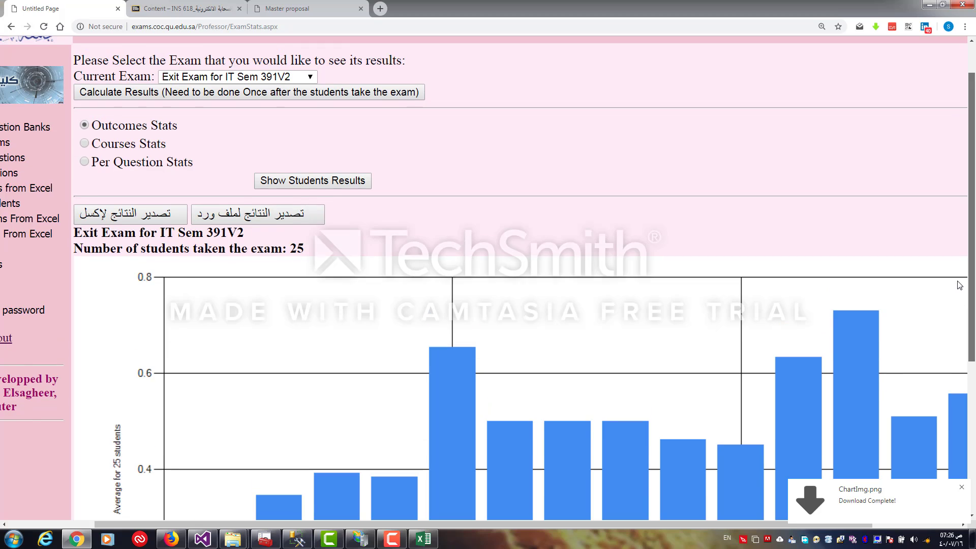
scroll(960, 295, "down", 1)
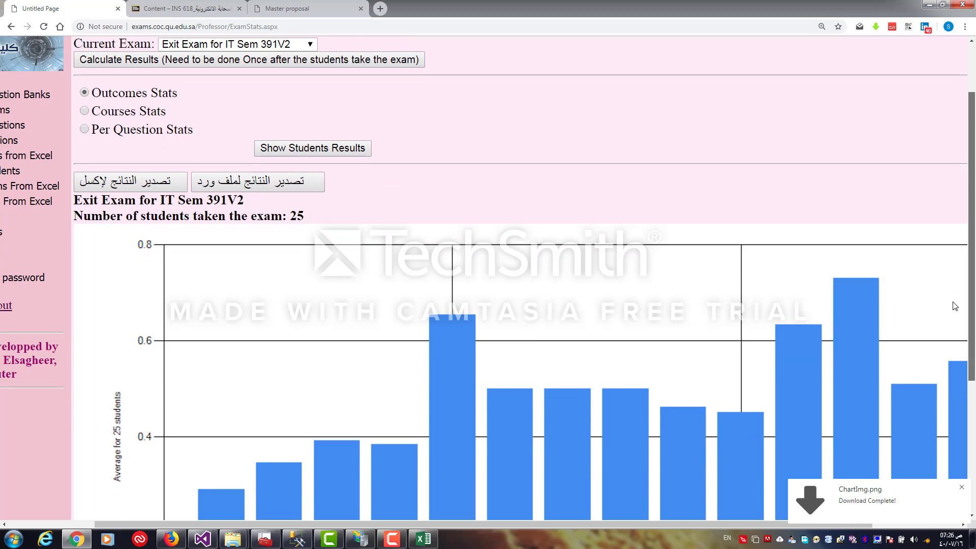
left_click(277, 148)
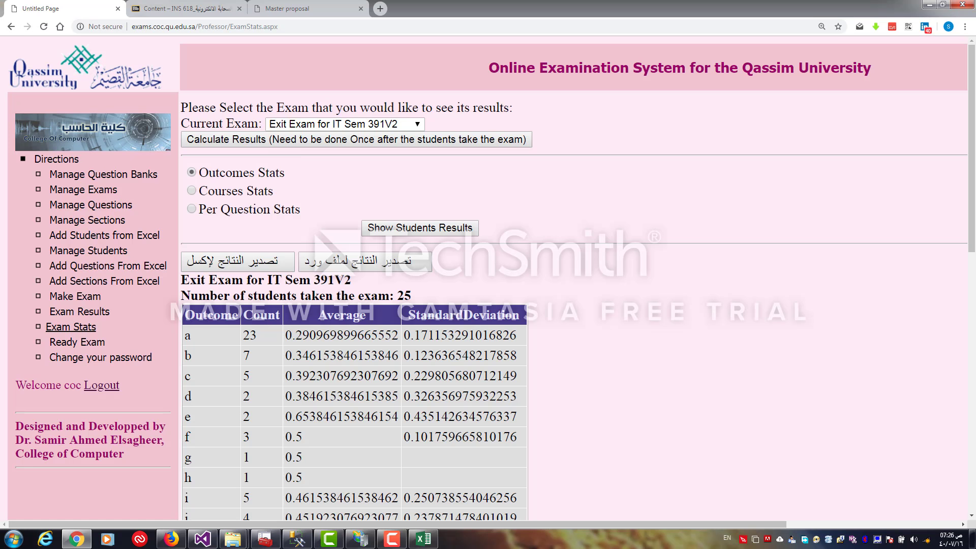
Examine the outcome table's counts, averages and standard deviations alongside the chart
scroll(973, 124, "down", 4)
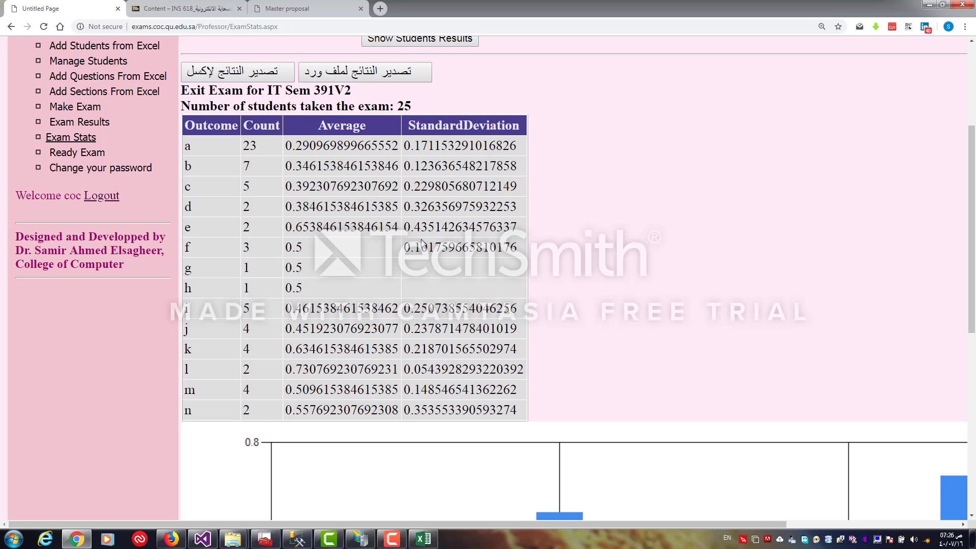
left_click_drag(404, 227, 521, 234)
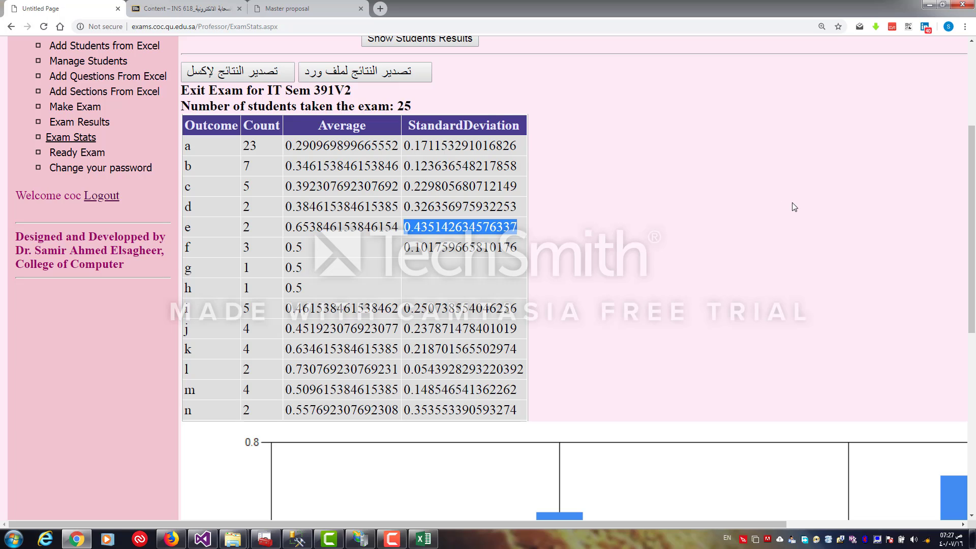
left_click_drag(971, 231, 959, 392)
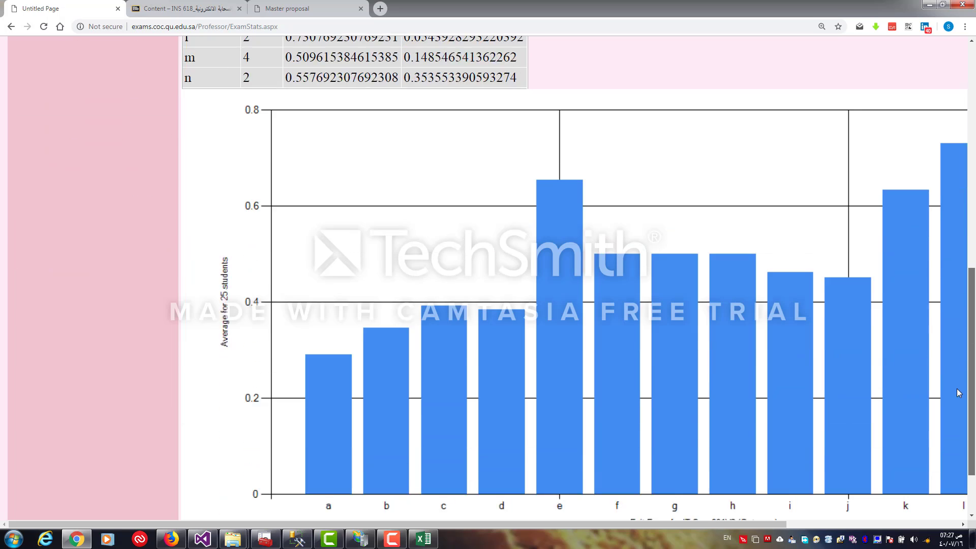
scroll(959, 395, "down", 1)
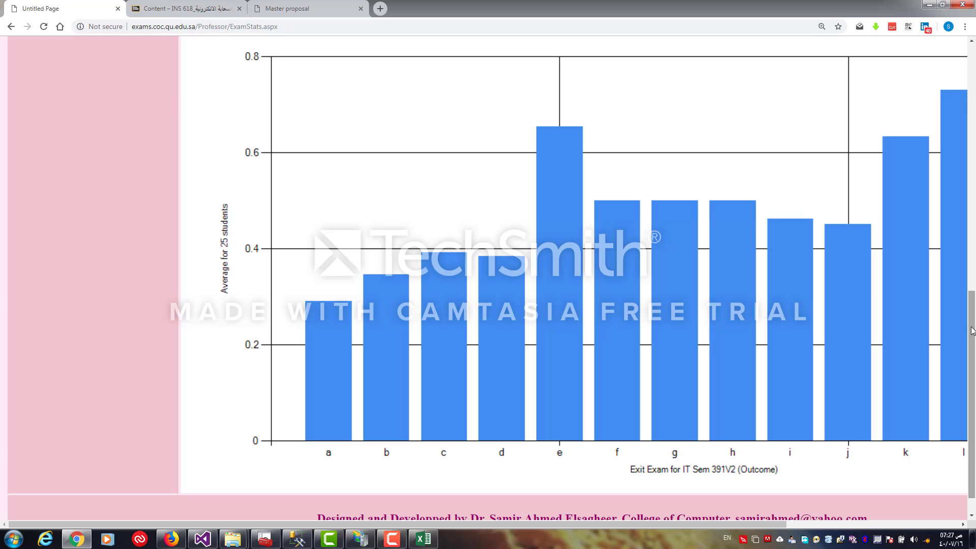
left_click_drag(972, 398, 969, 255)
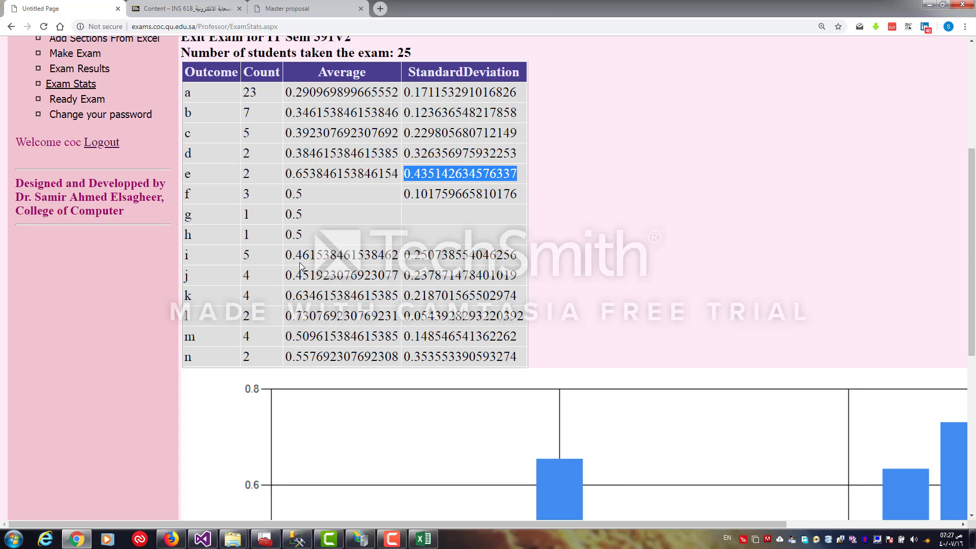
left_click_drag(302, 316, 326, 322)
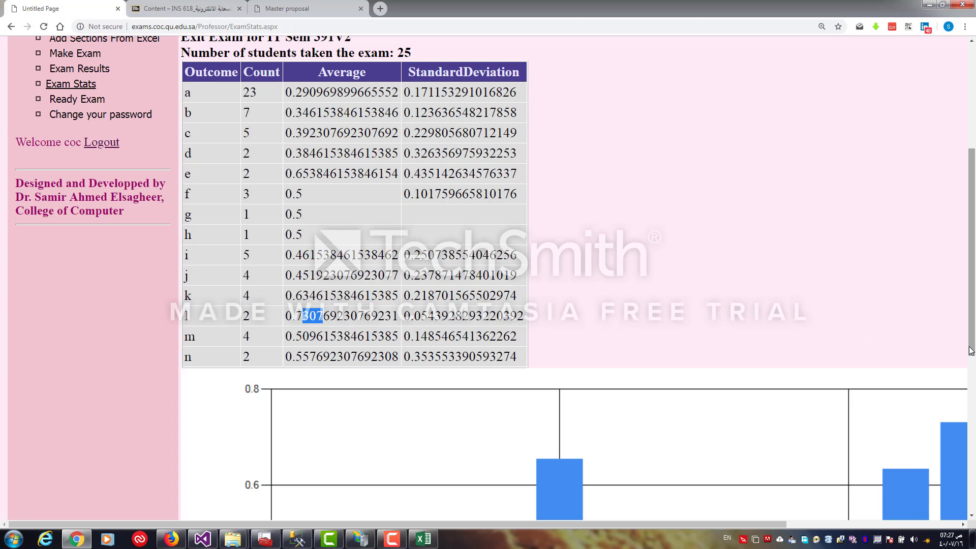
left_click_drag(971, 346, 971, 253)
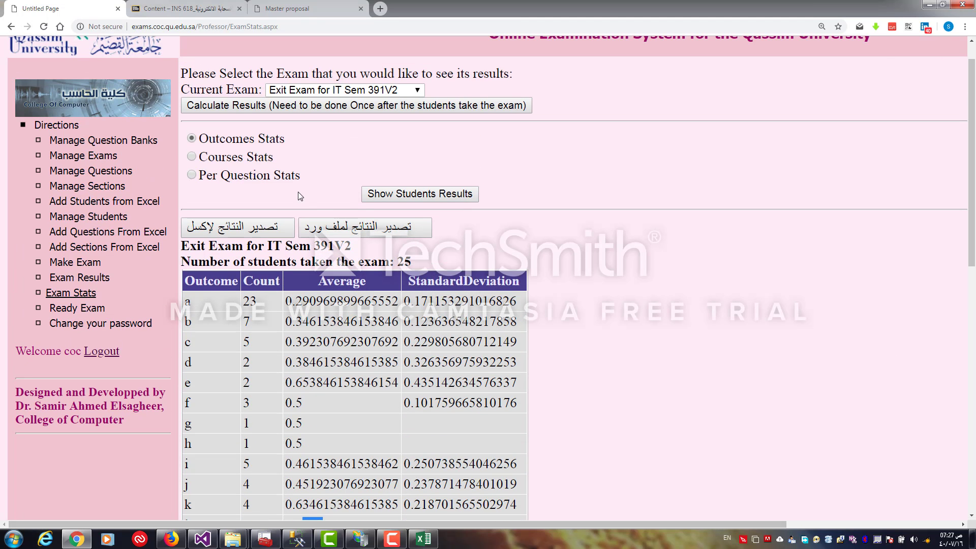
Switch to Courses Stats and examine the per-course table and chart
left_click(257, 159)
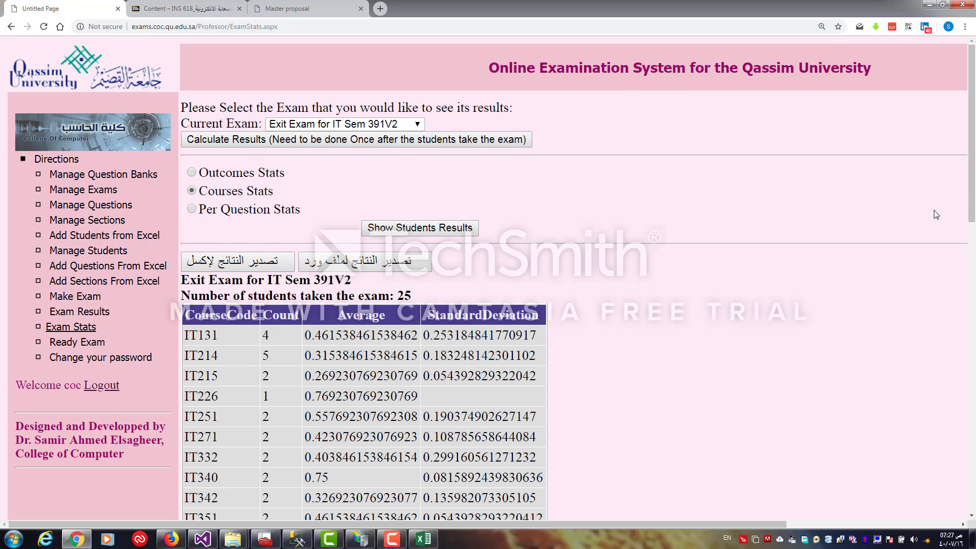
left_click_drag(971, 190, 971, 251)
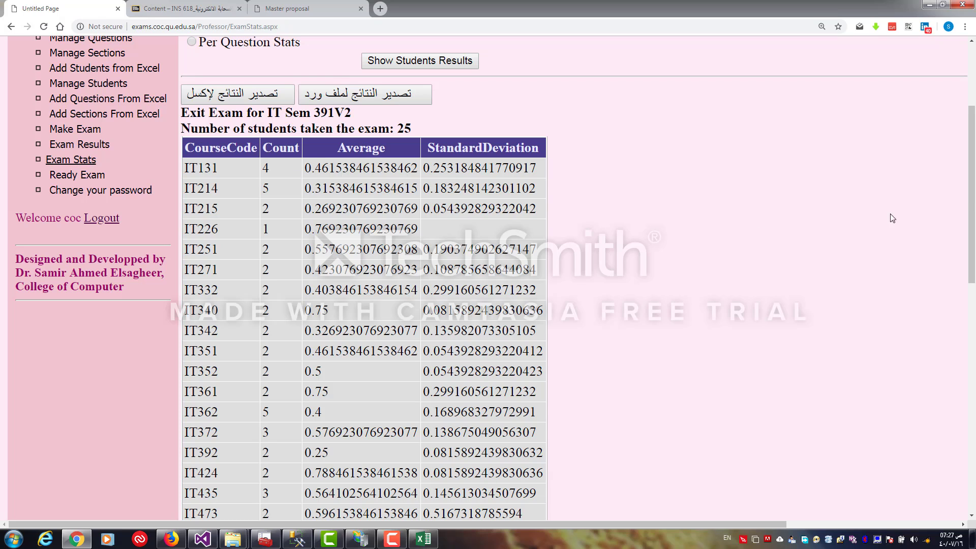
left_click_drag(970, 195, 932, 398)
left_click_drag(650, 523, 796, 522)
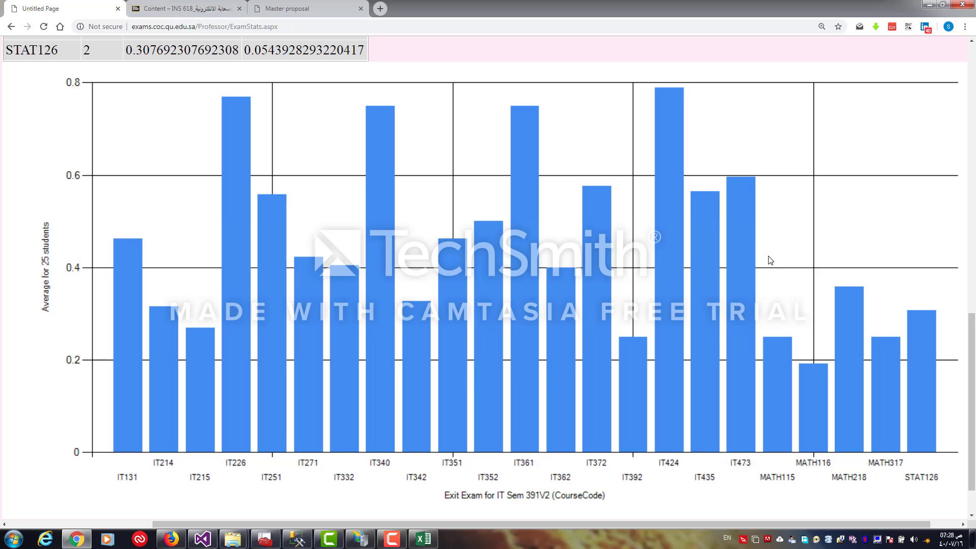
left_click_drag(966, 372, 957, 139)
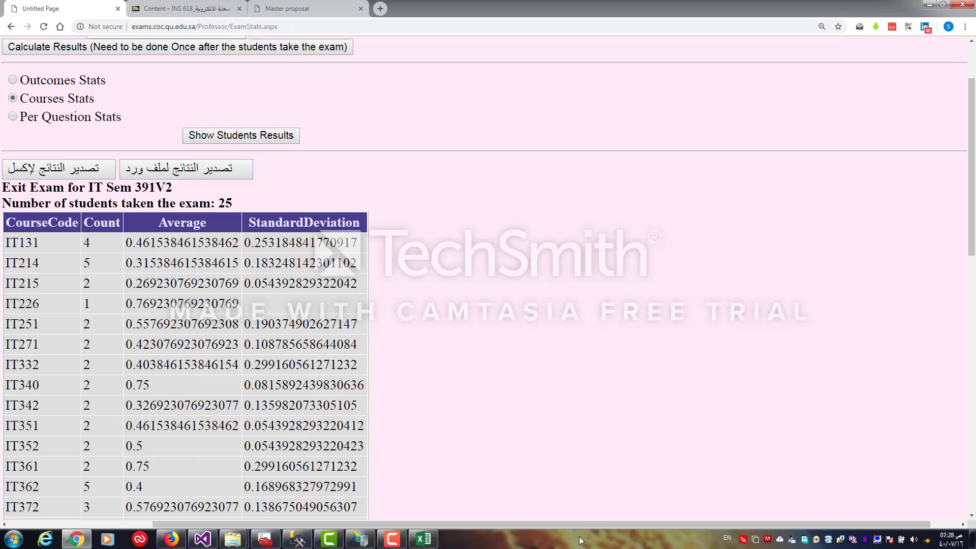
Switch to Per Question Stats and browse the question table with outcomes, averages and standard deviations
left_click(59, 119)
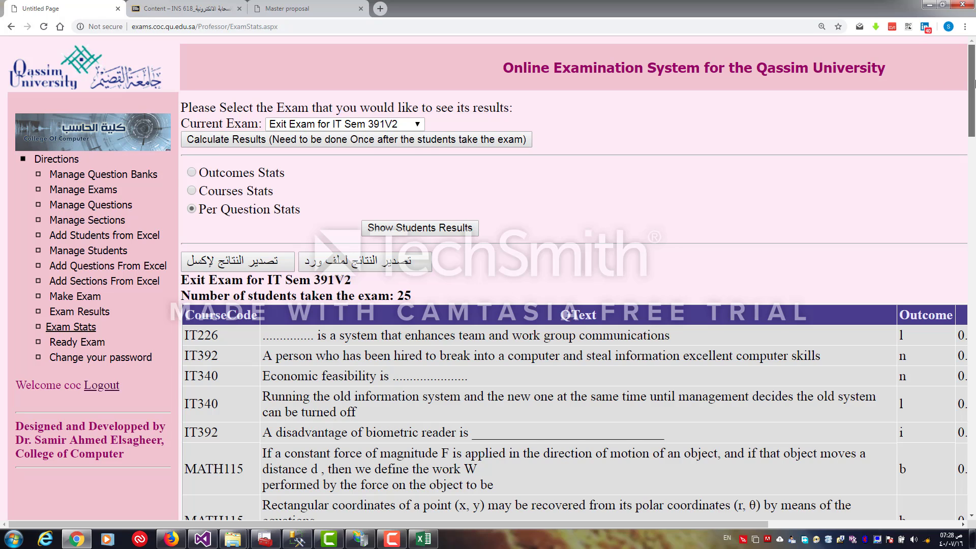
scroll(975, 79, "down", 1)
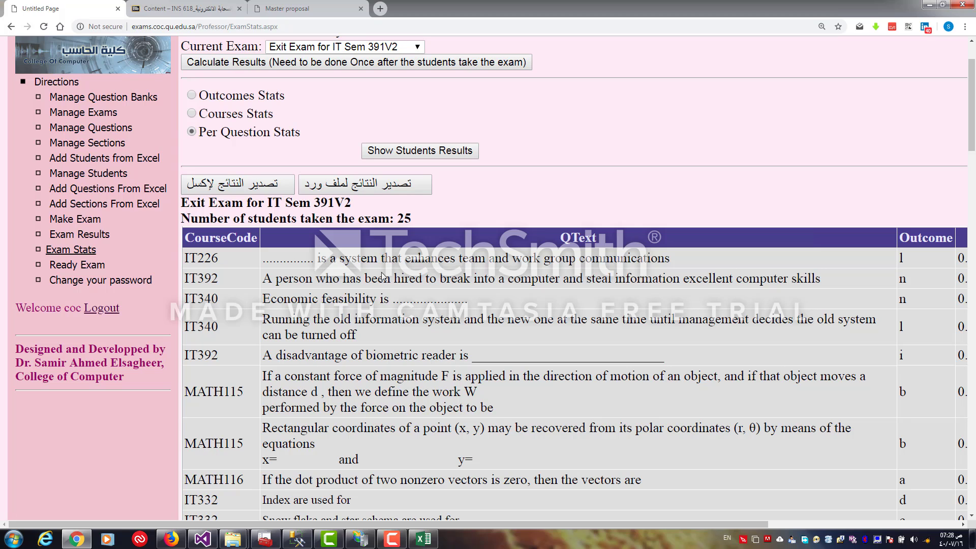
left_click_drag(666, 520, 850, 521)
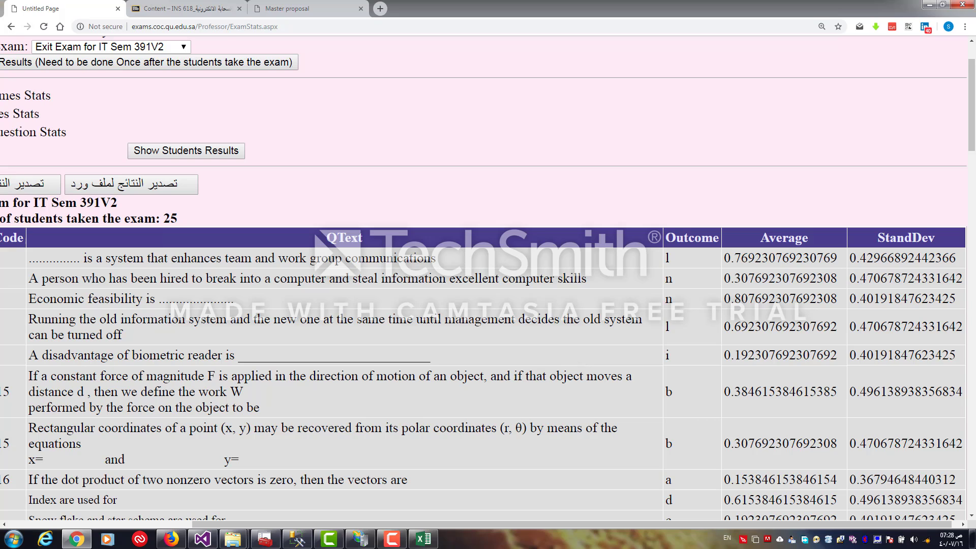
left_click_drag(967, 117, 972, 142)
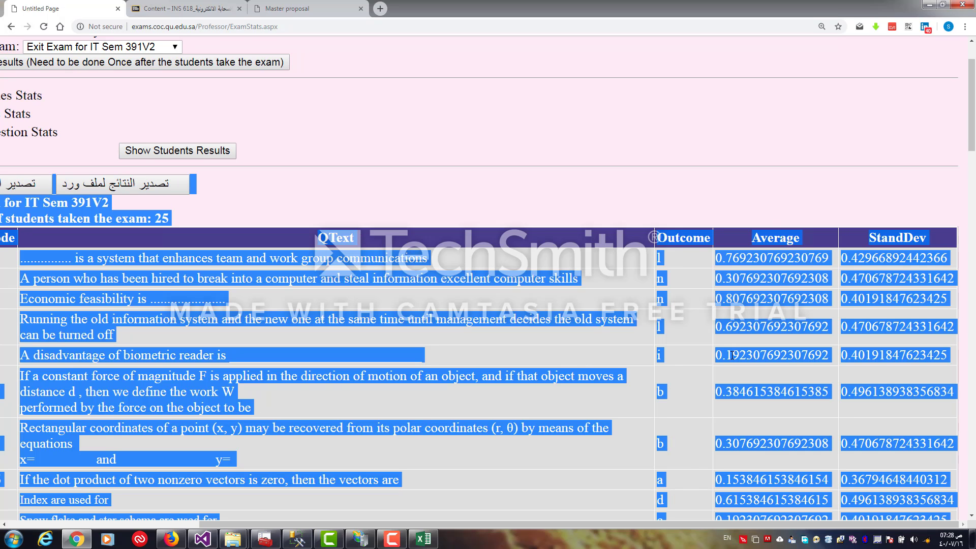
key("Left")
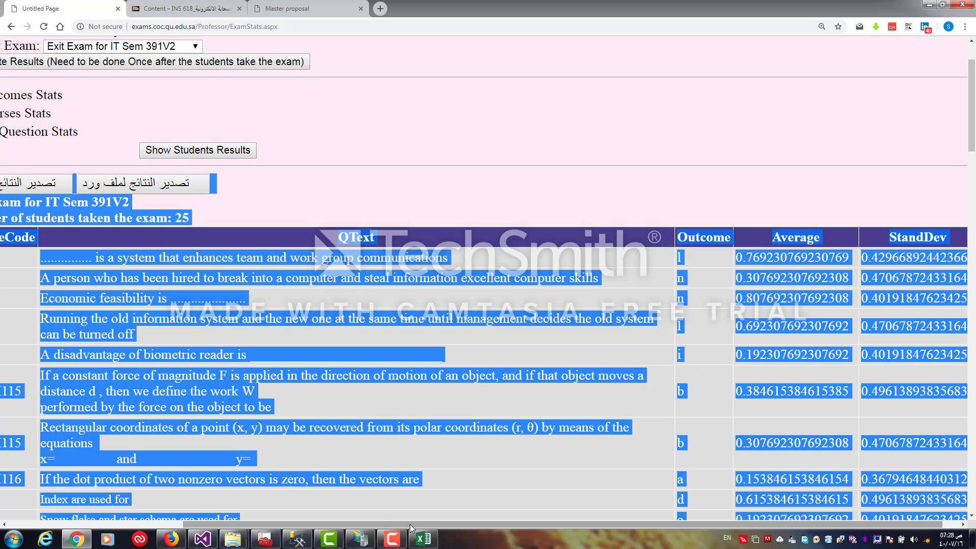
left_click_drag(381, 524, 293, 525)
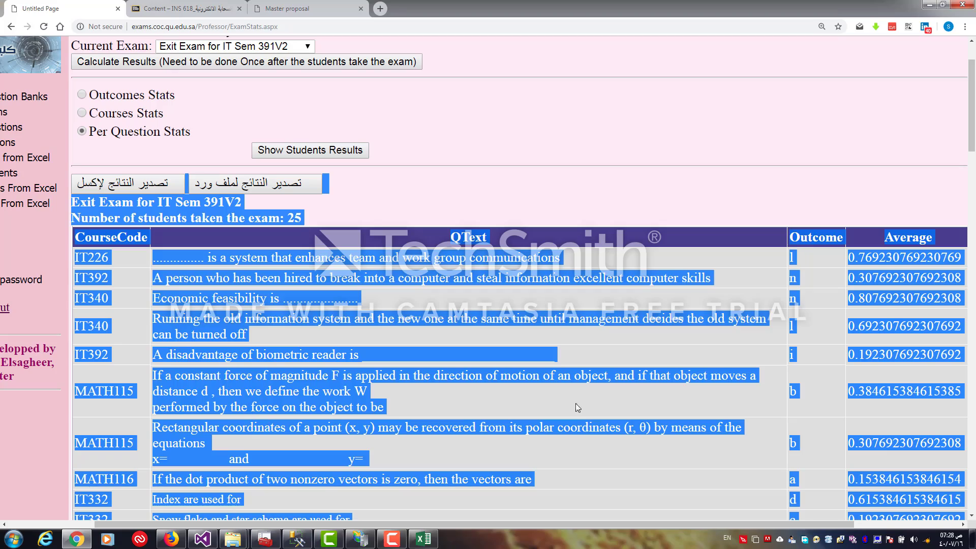
left_click_drag(973, 109, 972, 379)
scroll(824, 407, "down", 6)
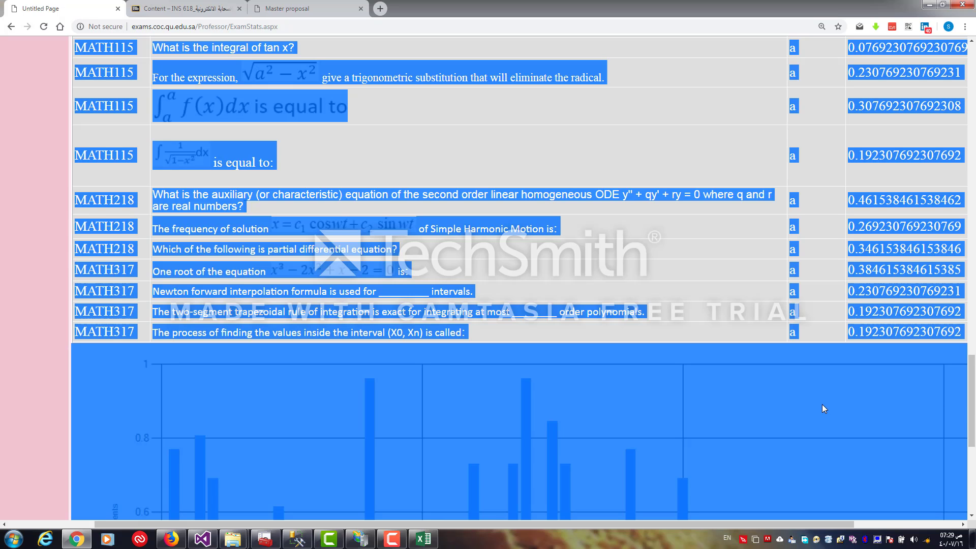
Examine the per-question averages chart and return to the top of the page
left_click(670, 117)
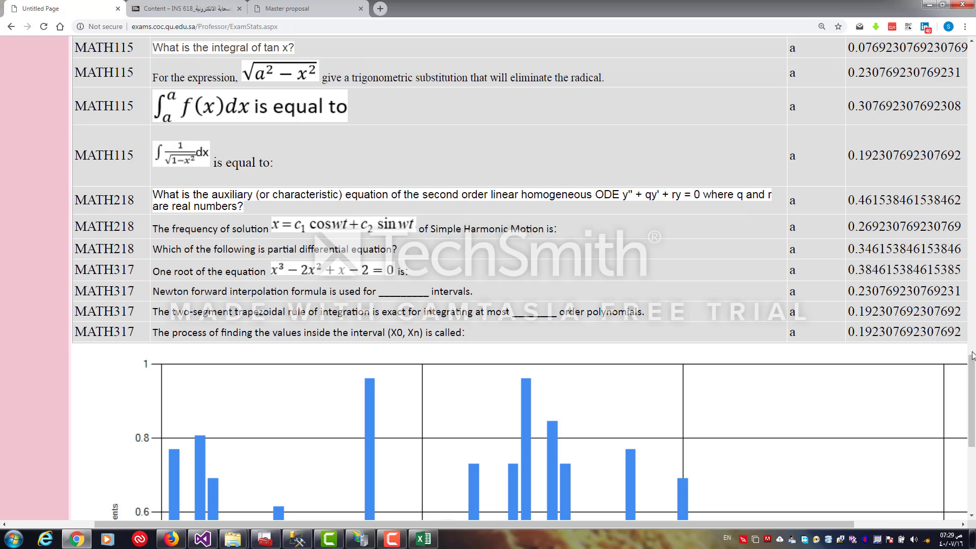
left_click_drag(973, 379, 972, 444)
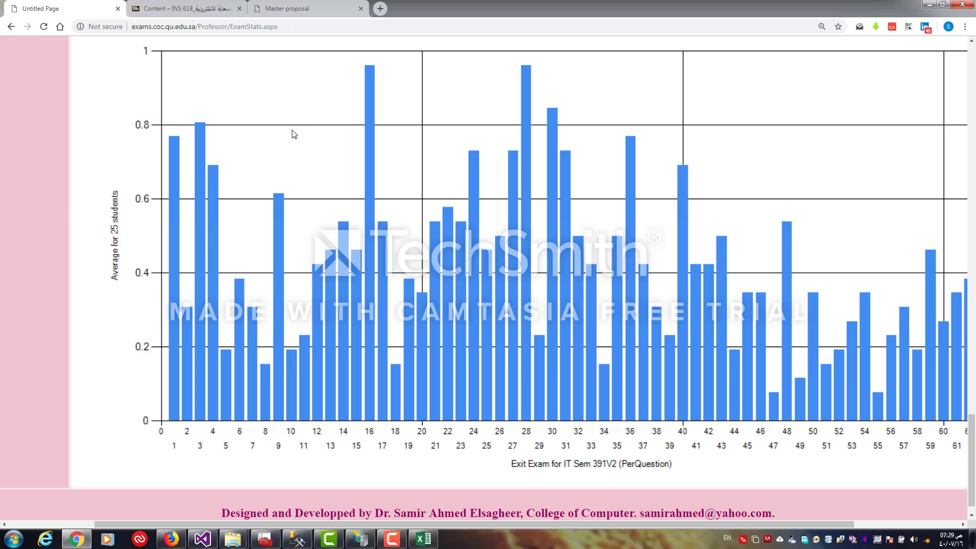
left_click_drag(972, 407, 974, 57)
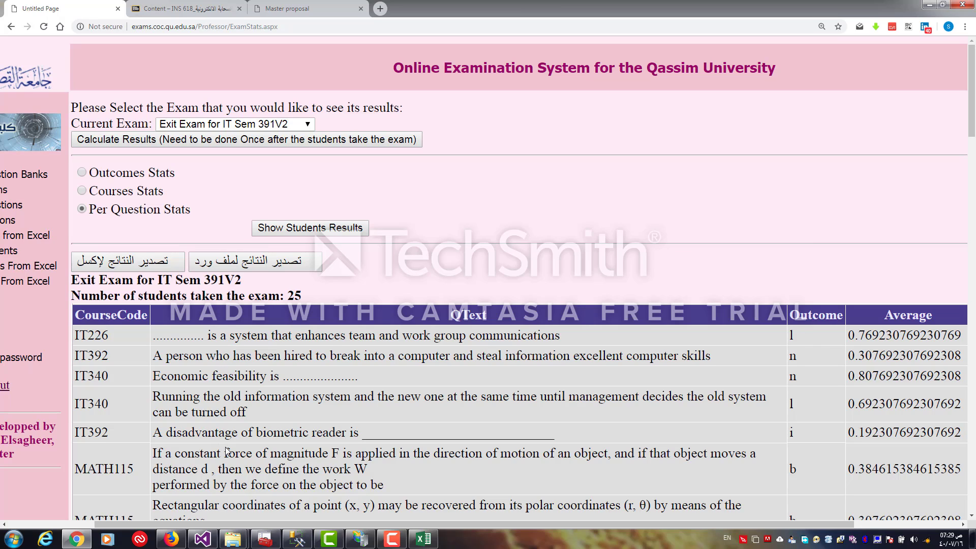
left_click_drag(227, 524, 79, 508)
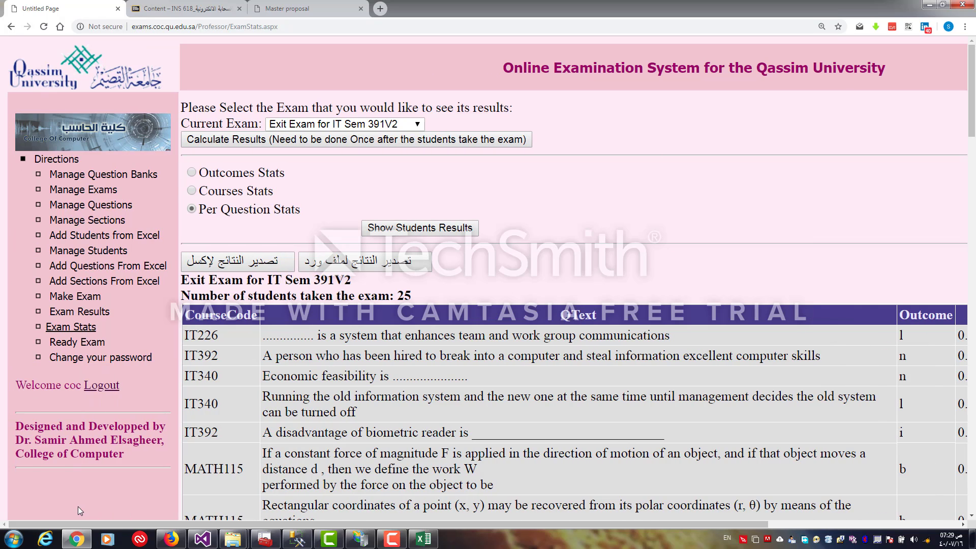